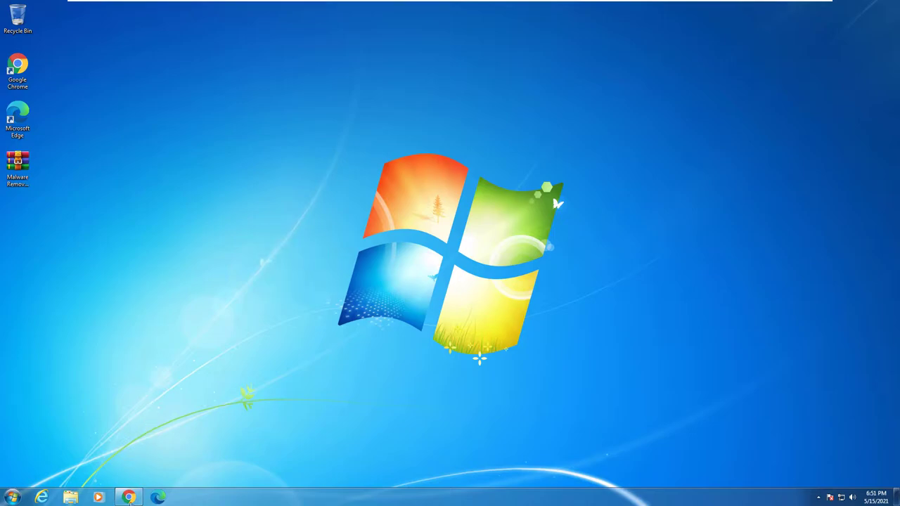
Step: Download the free firewall installer from the Comodo personal firewall site in Chrome, and close the browser
{"action": "left_click", "coordinate": [129, 497]}
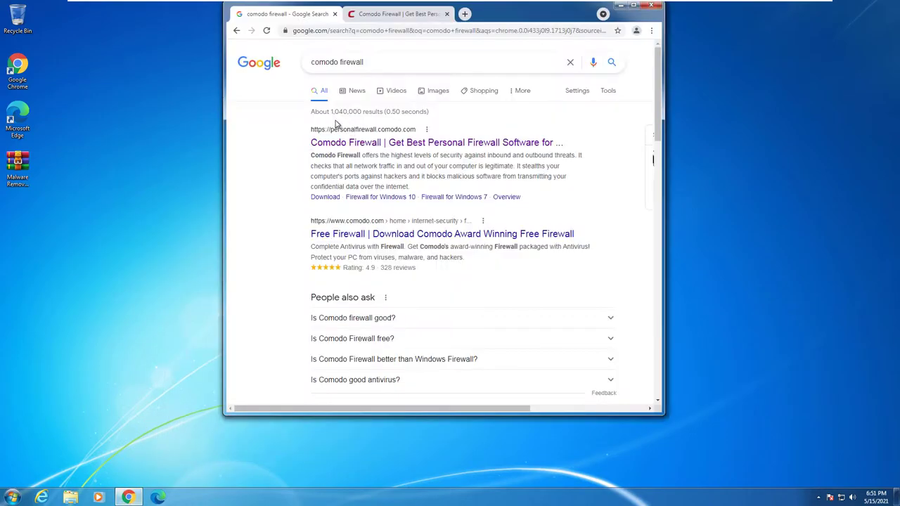
{"action": "double_click", "coordinate": [548, 20]}
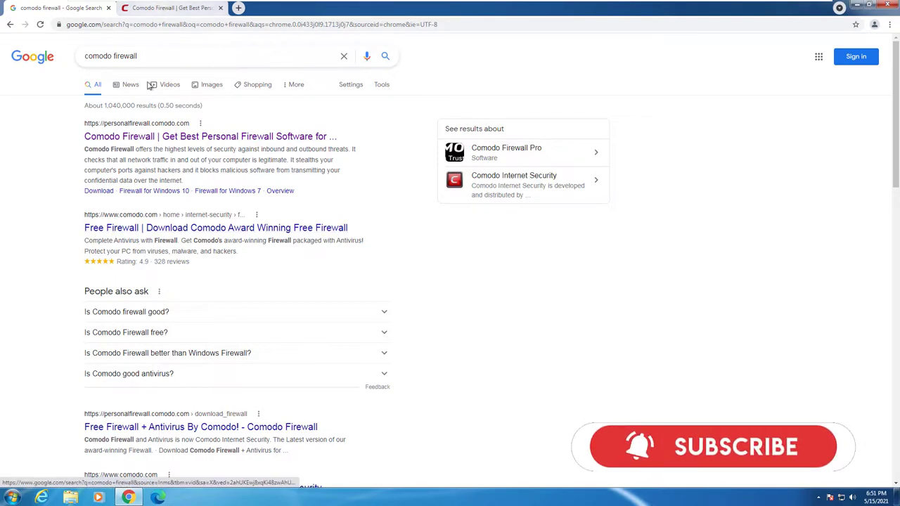
{"action": "left_click", "coordinate": [176, 9]}
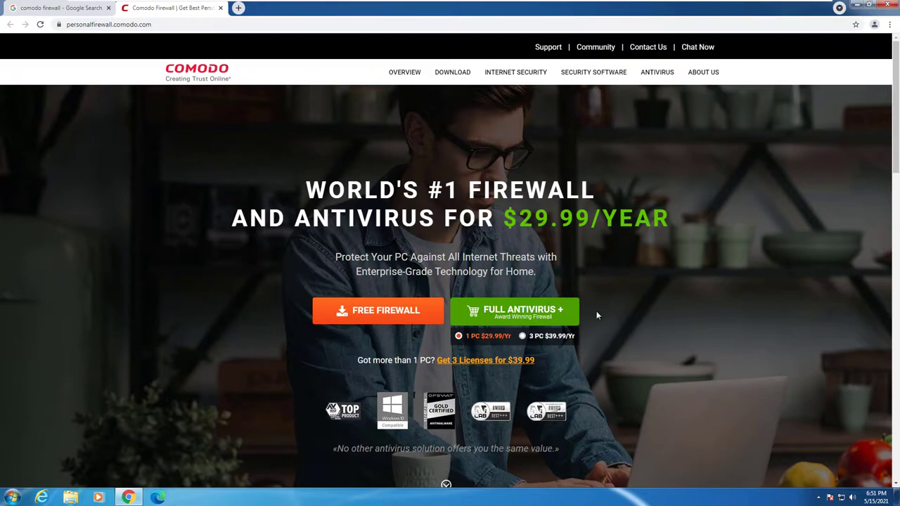
{"action": "left_click", "coordinate": [357, 317]}
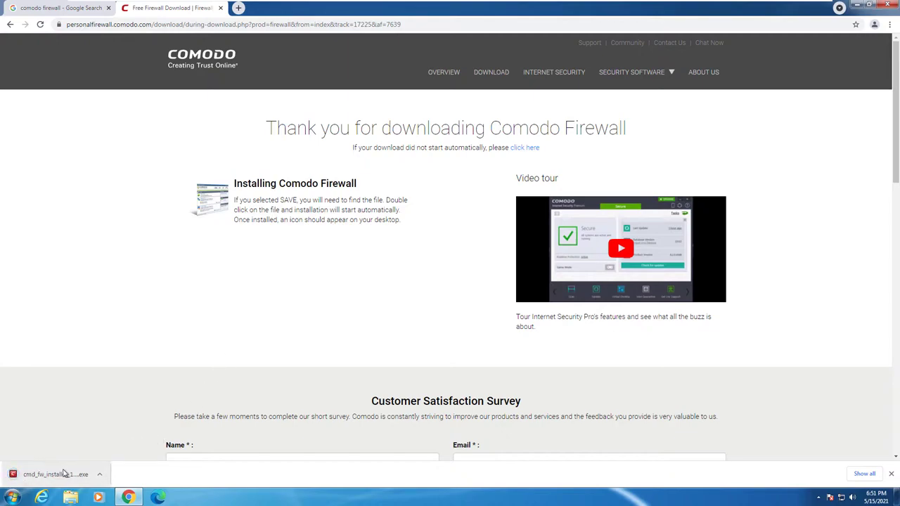
{"action": "left_click", "coordinate": [221, 8]}
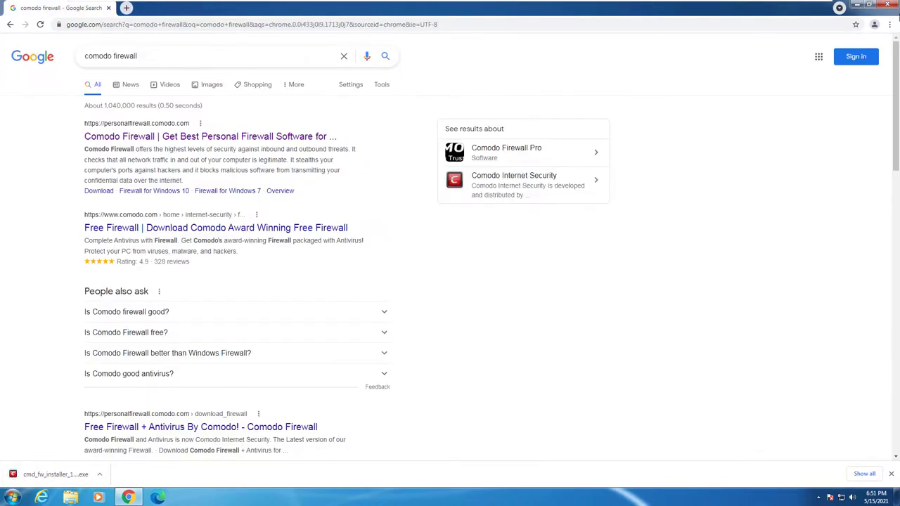
{"action": "left_click", "coordinate": [892, 4]}
Step: Run the downloaded cmd_fw_installer_138430009_eb application from the Downloads folder and minimise the folder window
{"action": "left_click", "coordinate": [71, 497]}
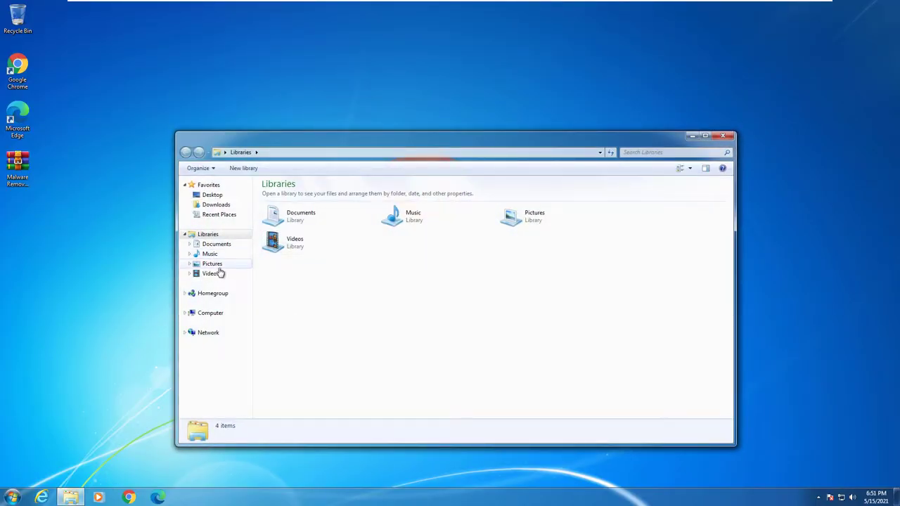
{"action": "left_click", "coordinate": [216, 205]}
{"action": "double_click", "coordinate": [291, 195]}
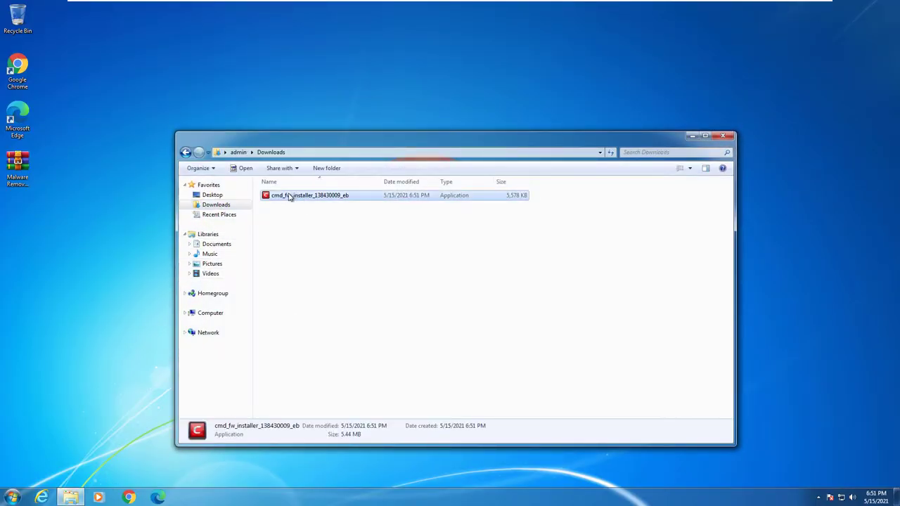
{"action": "left_click", "coordinate": [475, 256]}
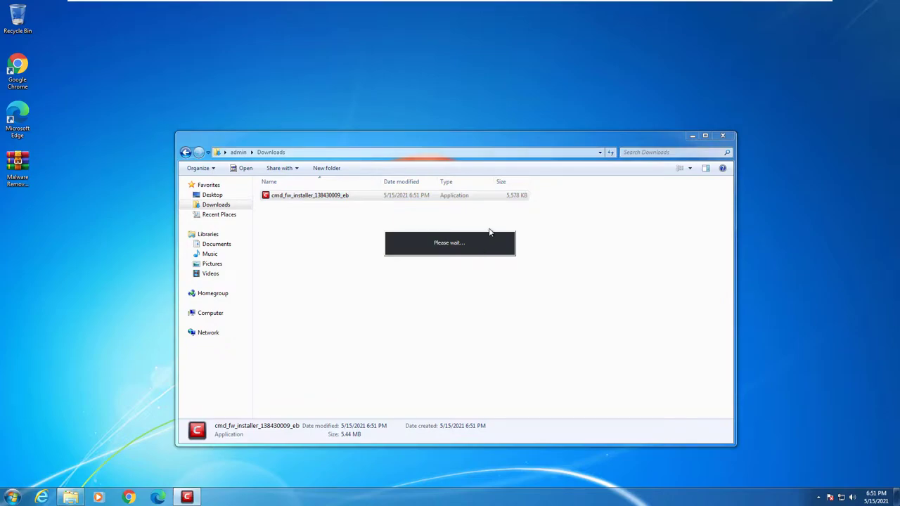
{"action": "left_click_drag", "start_coordinate": [564, 134], "coordinate": [579, 134]}
{"action": "left_click", "coordinate": [705, 136]}
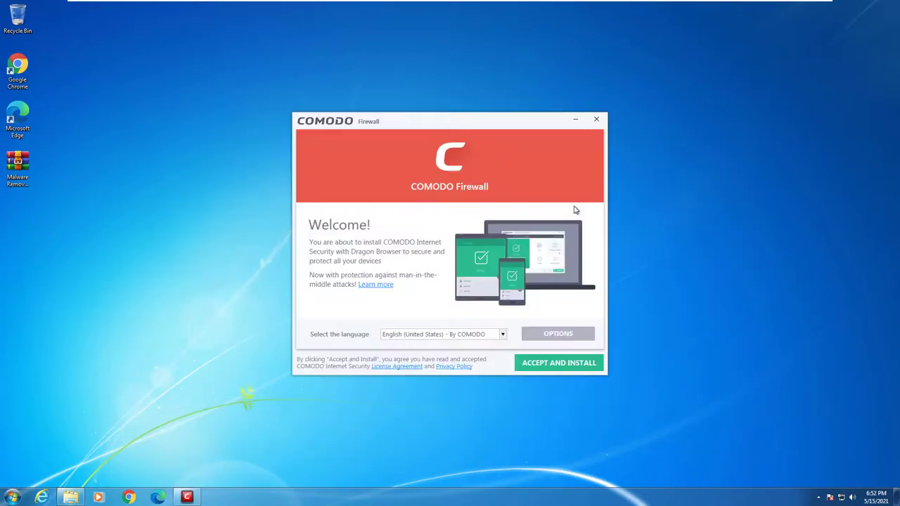
Step: Accept the licence terms and start the COMODO Firewall installation
{"action": "left_click_drag", "start_coordinate": [525, 127], "coordinate": [528, 135]}
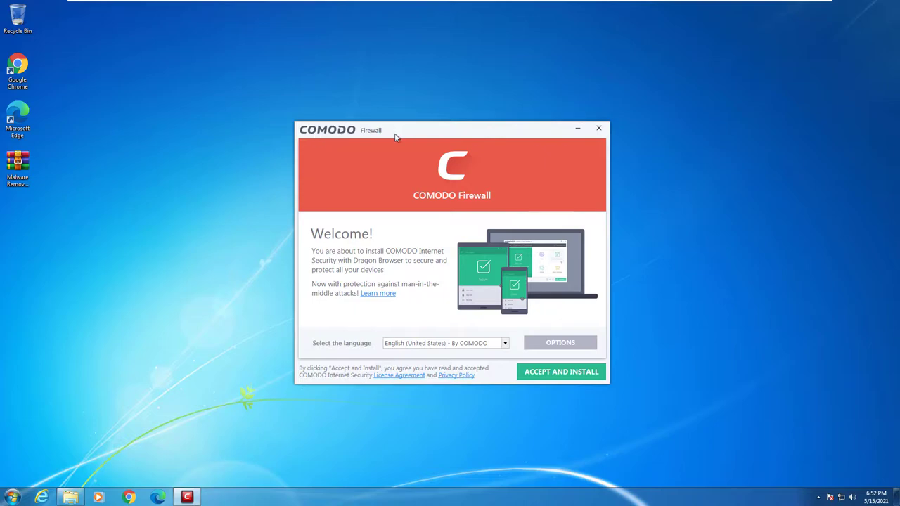
{"action": "left_click", "coordinate": [562, 377]}
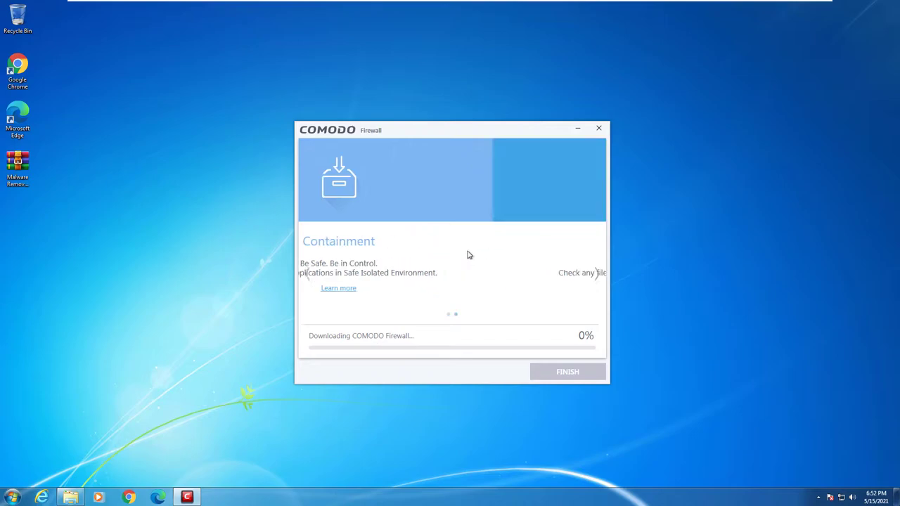
{"action": "left_click", "coordinate": [305, 278]}
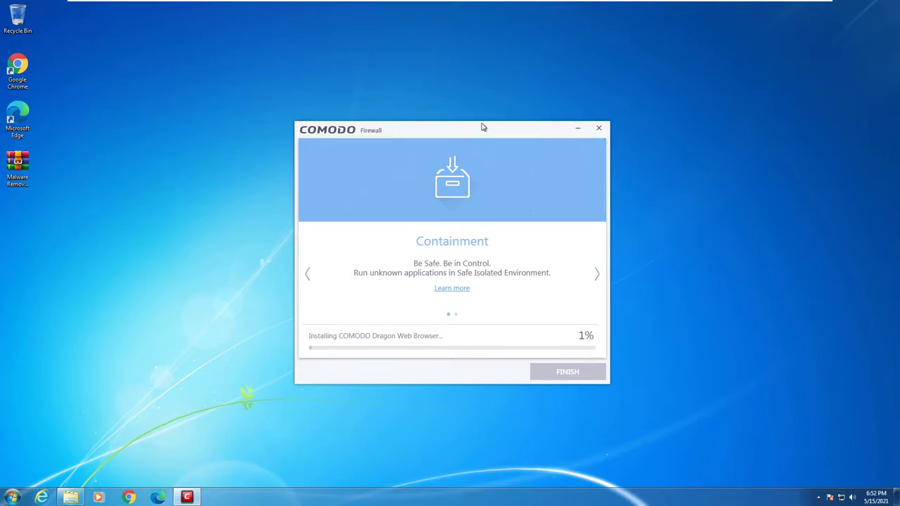
{"action": "left_click_drag", "start_coordinate": [482, 127], "coordinate": [491, 135]}
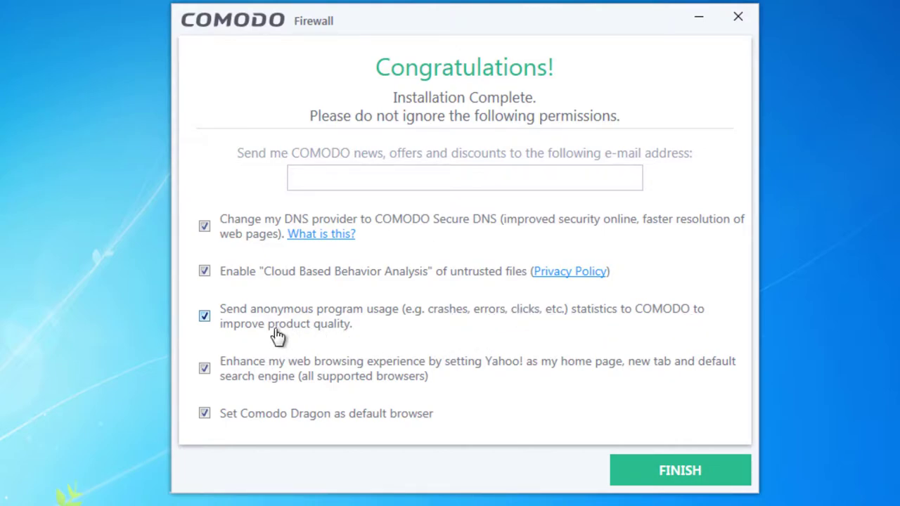
Step: Finish setup without anonymous usage statistics, the Yahoo! home page or Comodo Dragon as default browser, and apply the required computer restart
{"action": "left_click", "coordinate": [204, 315]}
{"action": "left_click", "coordinate": [208, 373]}
{"action": "left_click", "coordinate": [209, 414]}
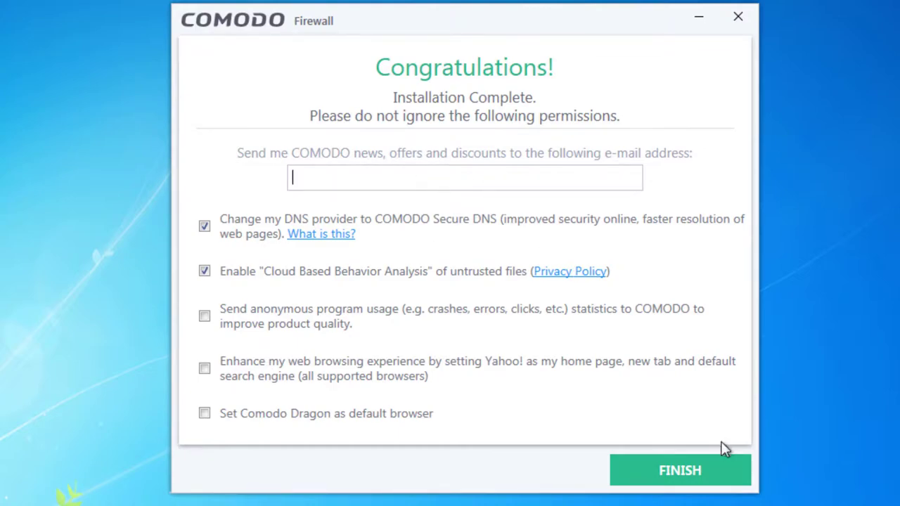
{"action": "left_click", "coordinate": [668, 477]}
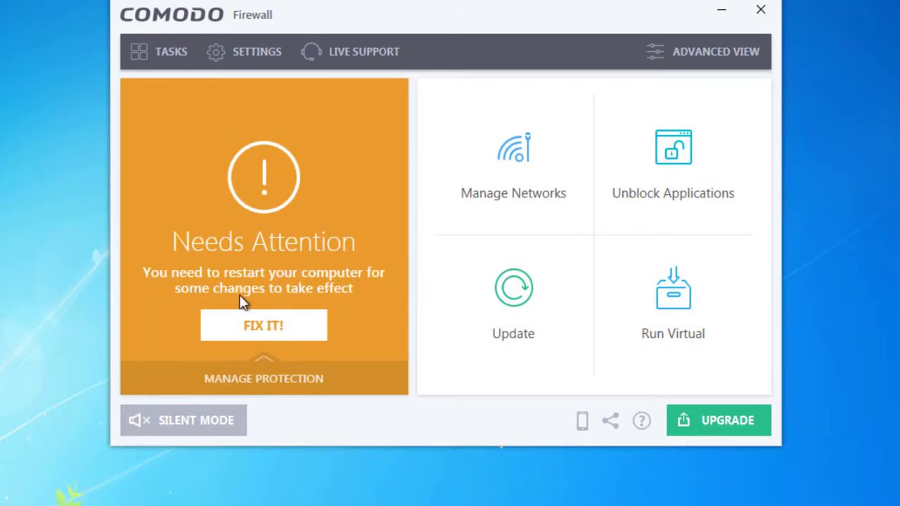
{"action": "left_click", "coordinate": [279, 340]}
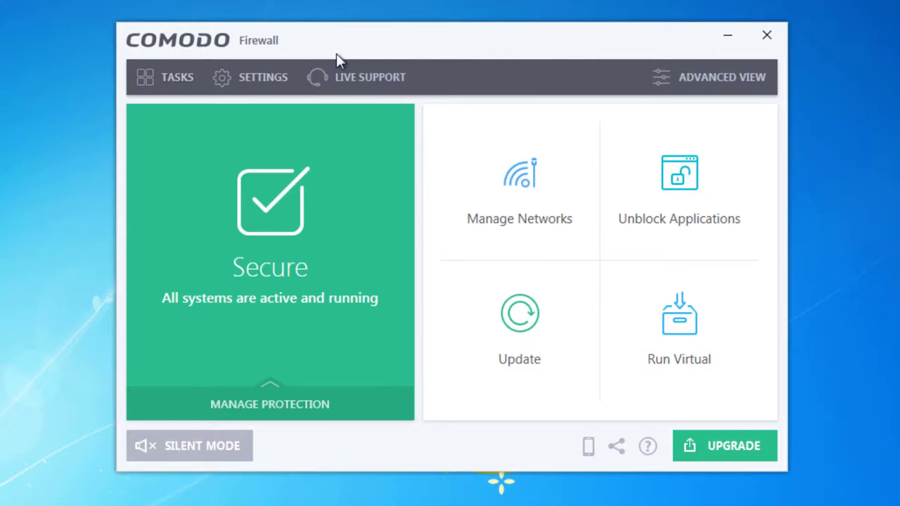
Step: Look through the general, firewall, containment and advanced task categories, and return to the general tasks
{"action": "left_click", "coordinate": [158, 89]}
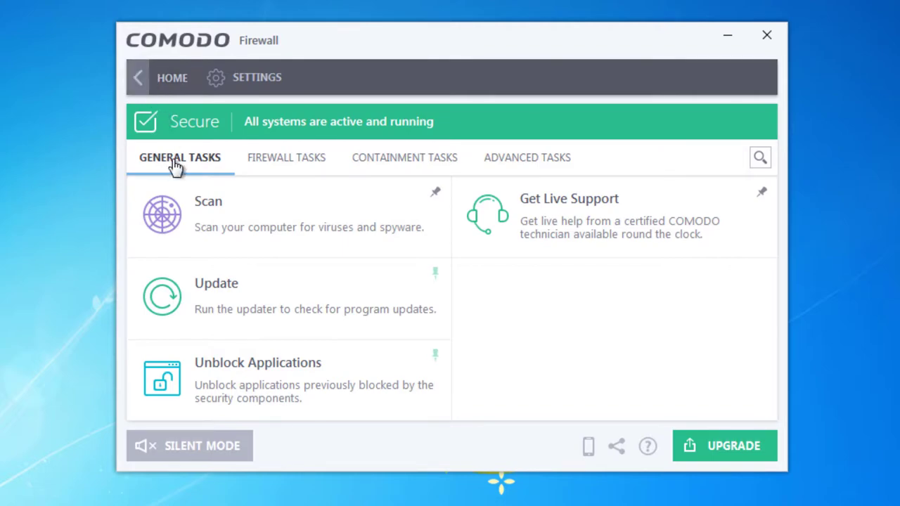
{"action": "left_click", "coordinate": [288, 167]}
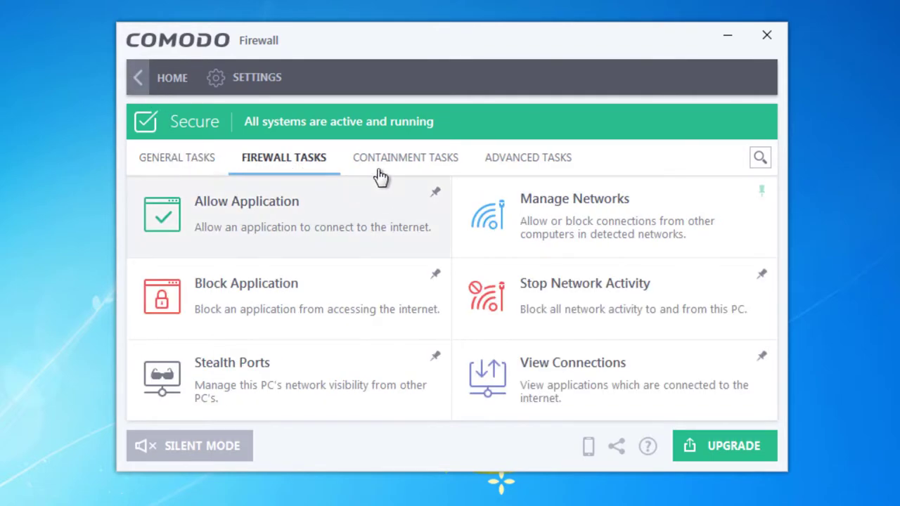
{"action": "left_click", "coordinate": [404, 169]}
{"action": "left_click", "coordinate": [531, 170]}
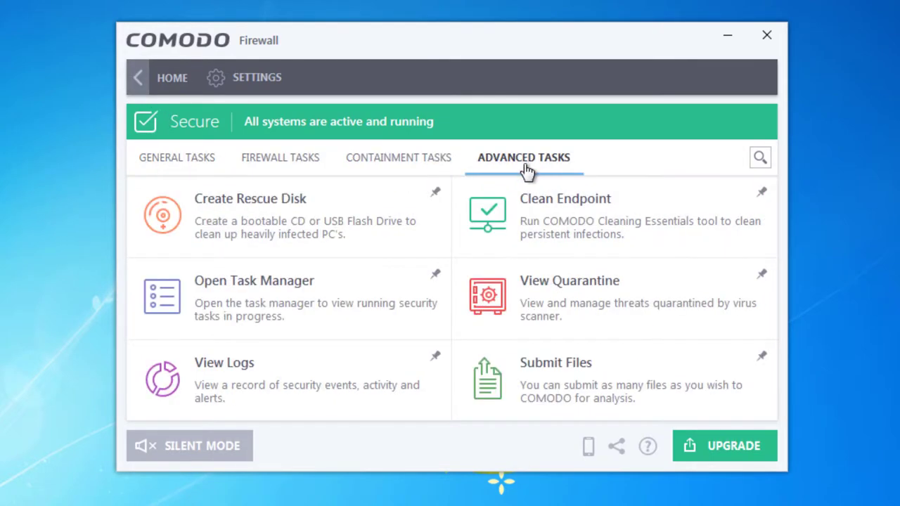
{"action": "left_click", "coordinate": [180, 158]}
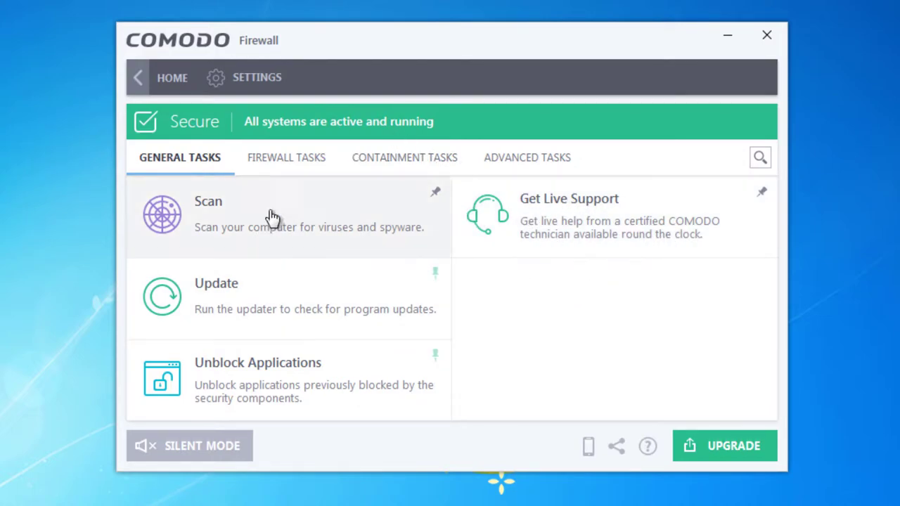
Step: Open the file selection for allowing an application through the firewall, and cancel it without choosing one
{"action": "left_click", "coordinate": [288, 164]}
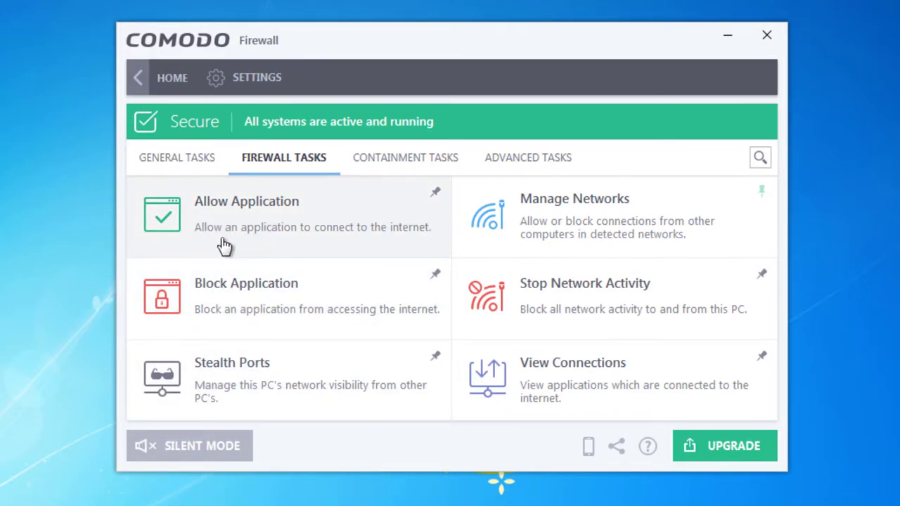
{"action": "left_click", "coordinate": [317, 231]}
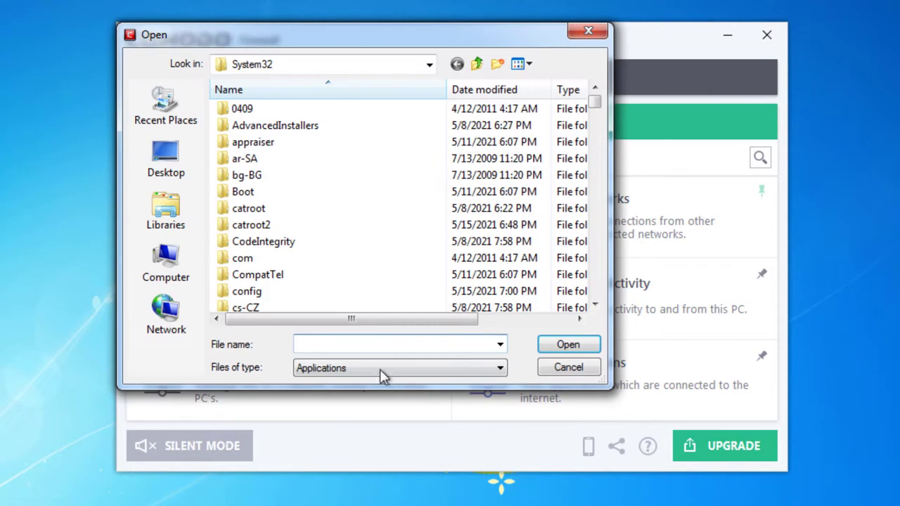
{"action": "left_click", "coordinate": [558, 367]}
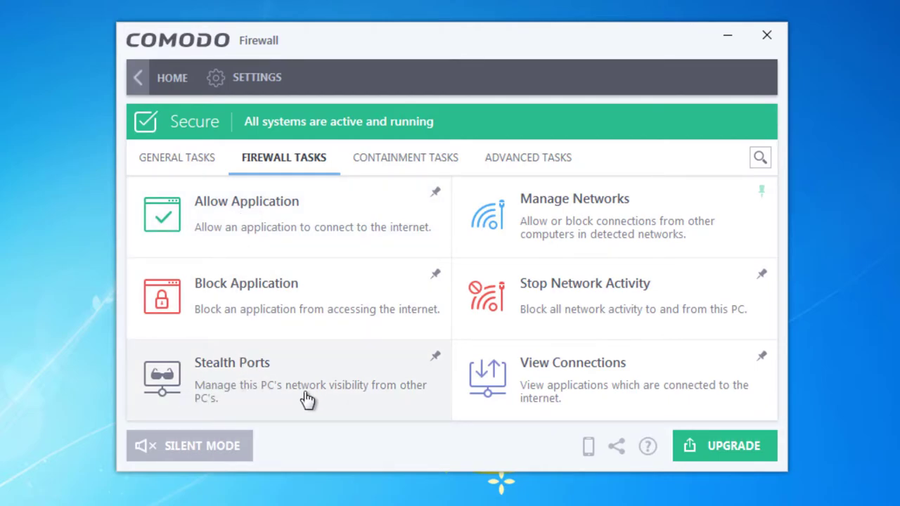
Step: Set Stealth Ports to Alert Incoming Connections, and reopen its options to review them
{"action": "left_click", "coordinate": [326, 397]}
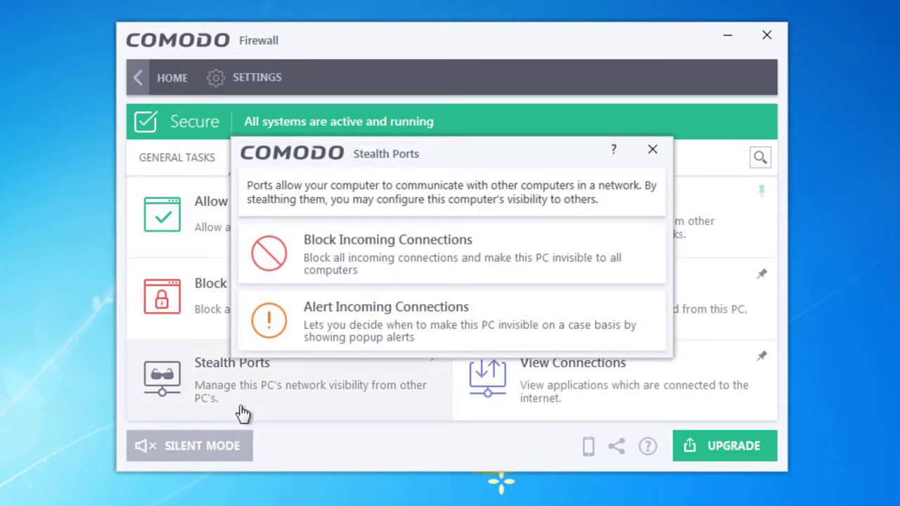
{"action": "left_click_drag", "start_coordinate": [374, 162], "coordinate": [360, 162]}
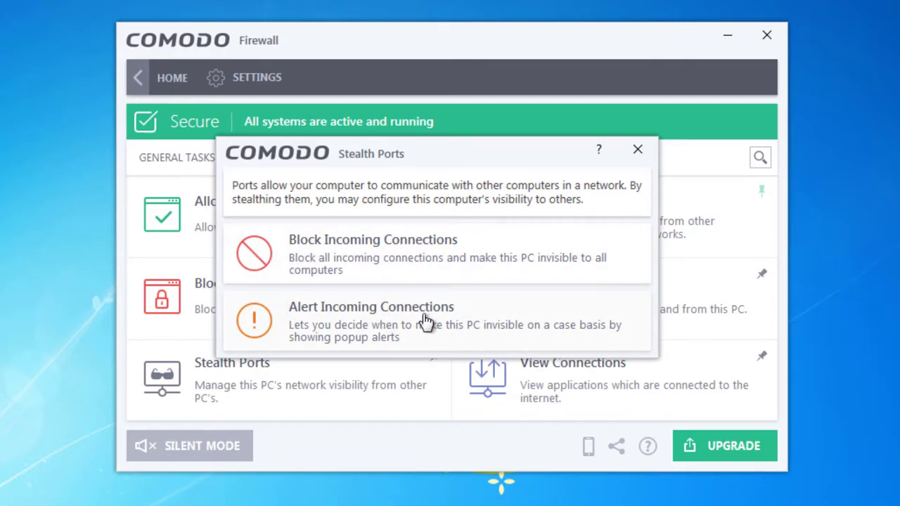
{"action": "left_click", "coordinate": [340, 323]}
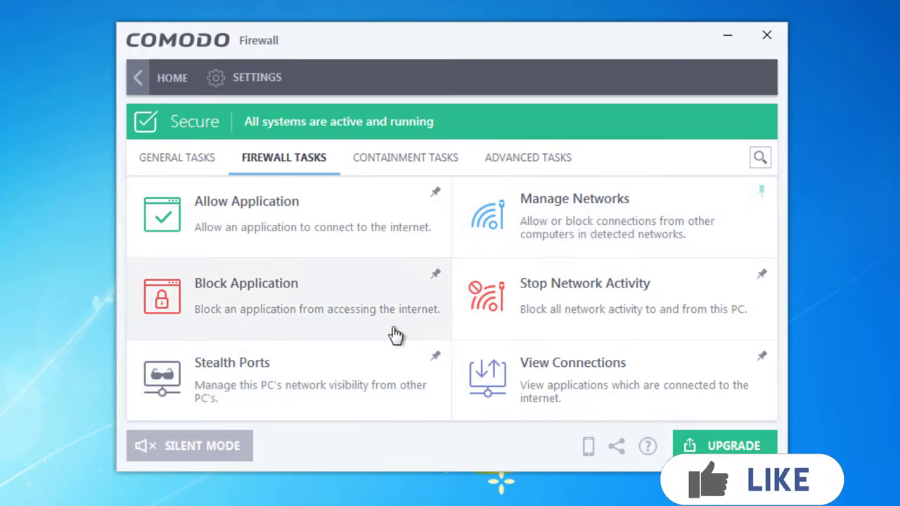
{"action": "left_click", "coordinate": [322, 378]}
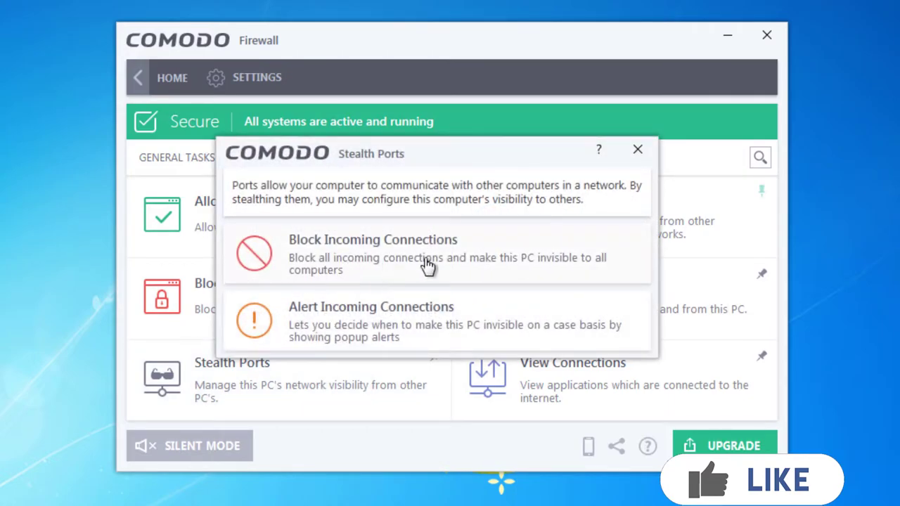
{"action": "left_click", "coordinate": [637, 150]}
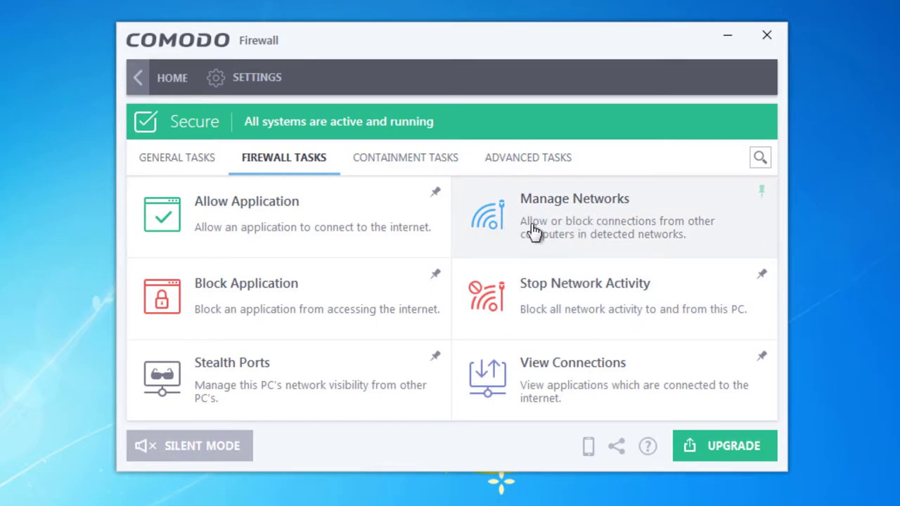
Step: Review the trust and block options for the detected Home #1 network, and leave without changes
{"action": "left_click", "coordinate": [623, 237]}
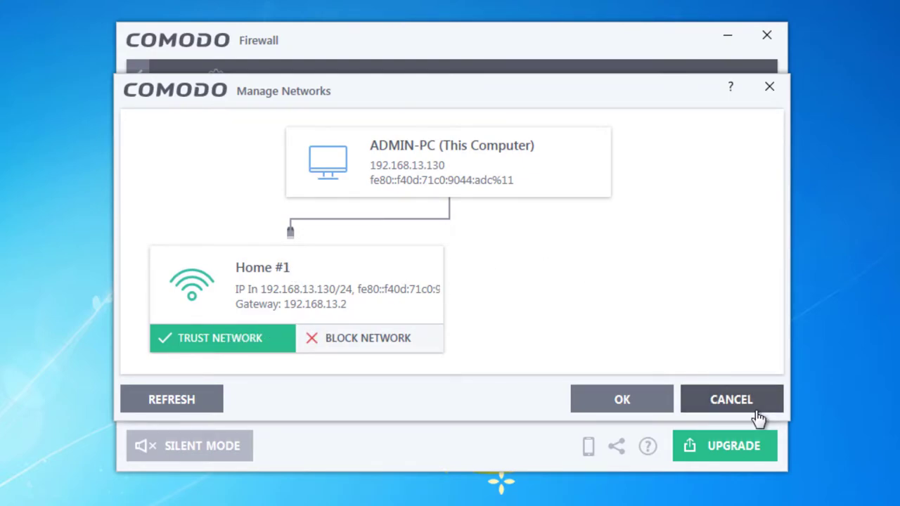
{"action": "left_click", "coordinate": [731, 412]}
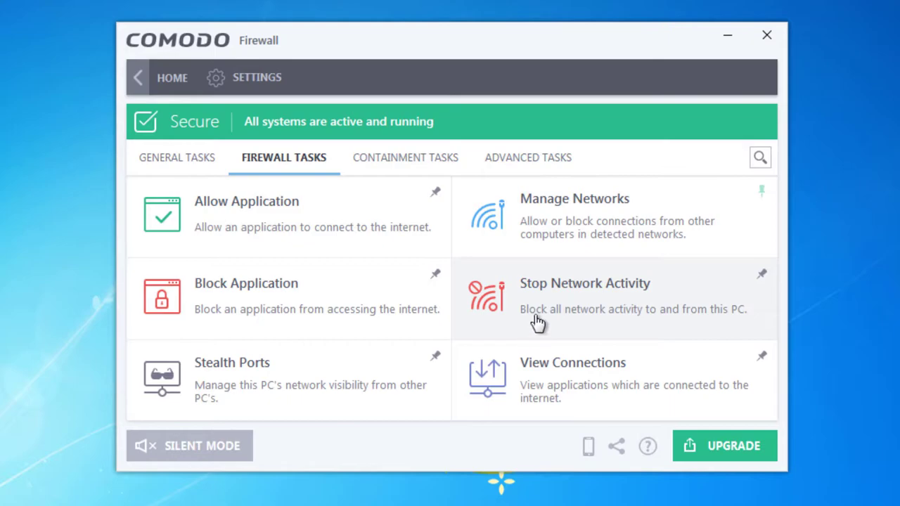
Step: Stop all network activity to and from this PC and restore it
{"action": "left_click", "coordinate": [630, 323]}
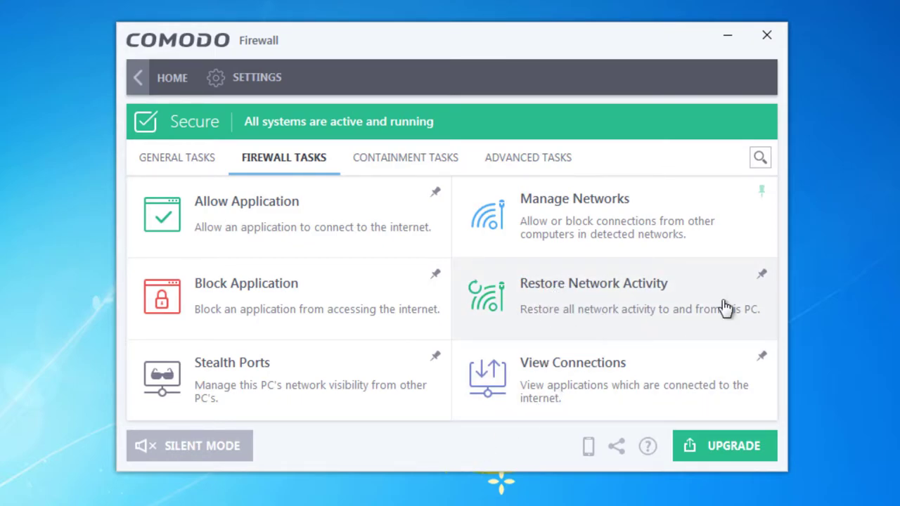
{"action": "left_click", "coordinate": [603, 311]}
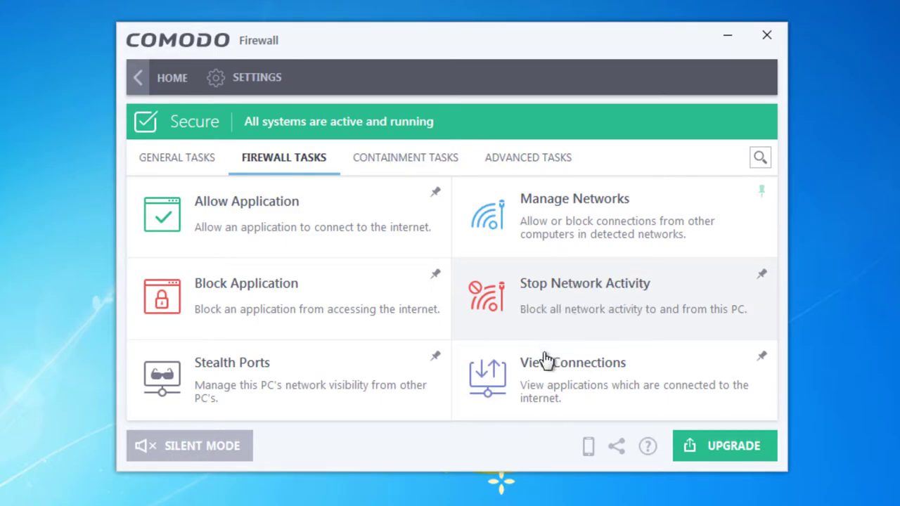
Step: View the active internet connections, select the System UDP OUT connection and request more connection details
{"action": "left_click", "coordinate": [527, 378]}
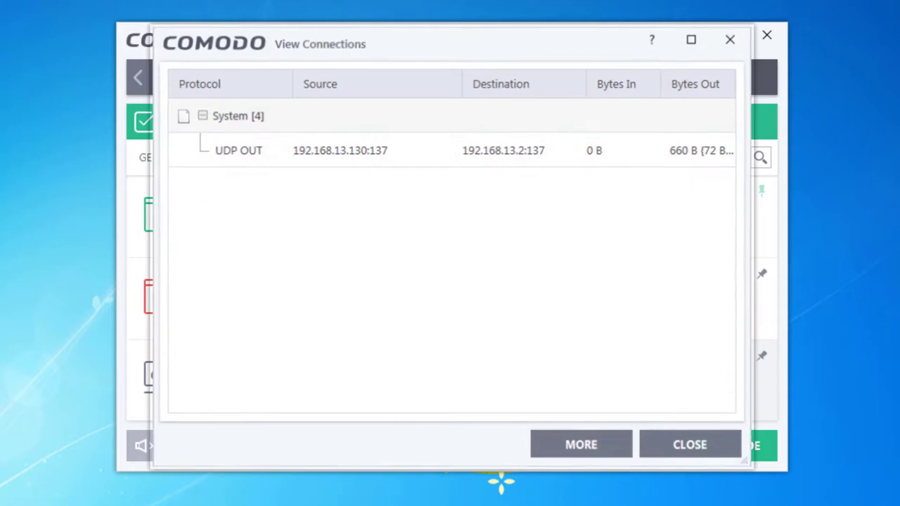
{"action": "left_click", "coordinate": [315, 160]}
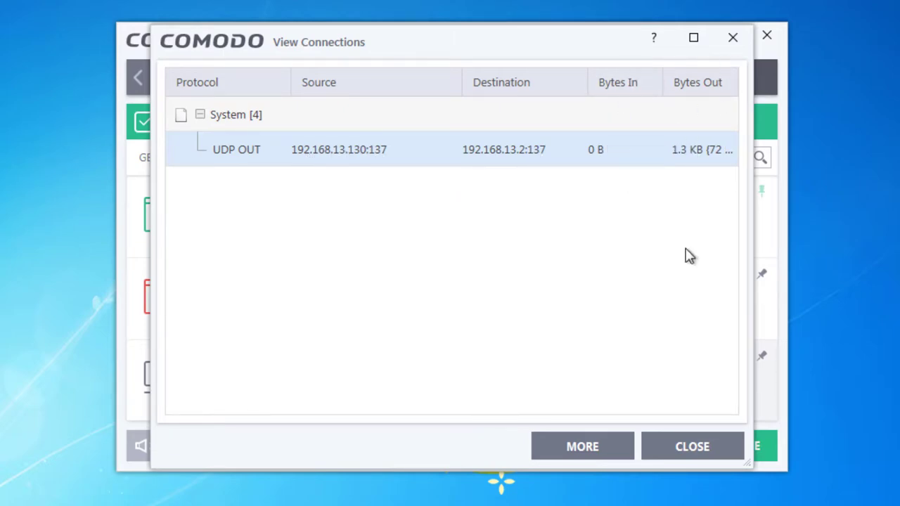
{"action": "left_click", "coordinate": [588, 450]}
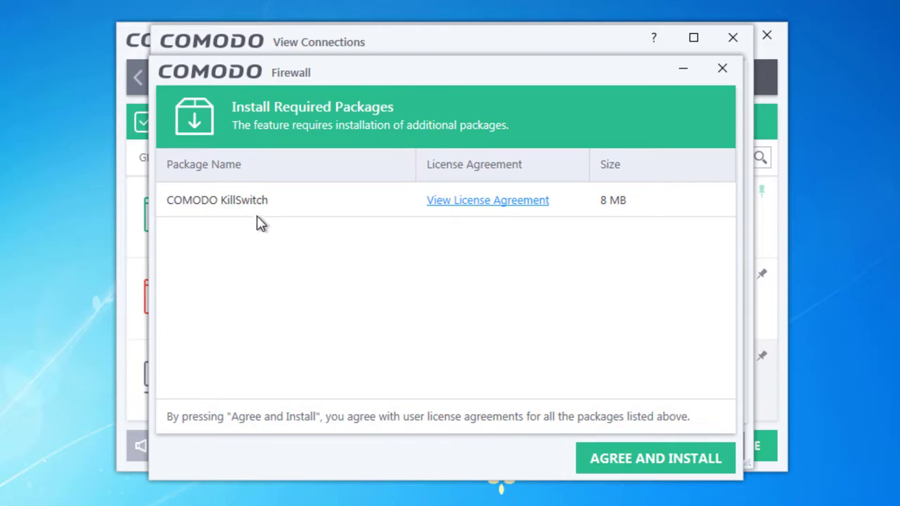
Step: Decline the COMODO KillSwitch installation and compare the two UDP OUT connections of svchost.exe
{"action": "left_click_drag", "start_coordinate": [328, 72], "coordinate": [367, 67]}
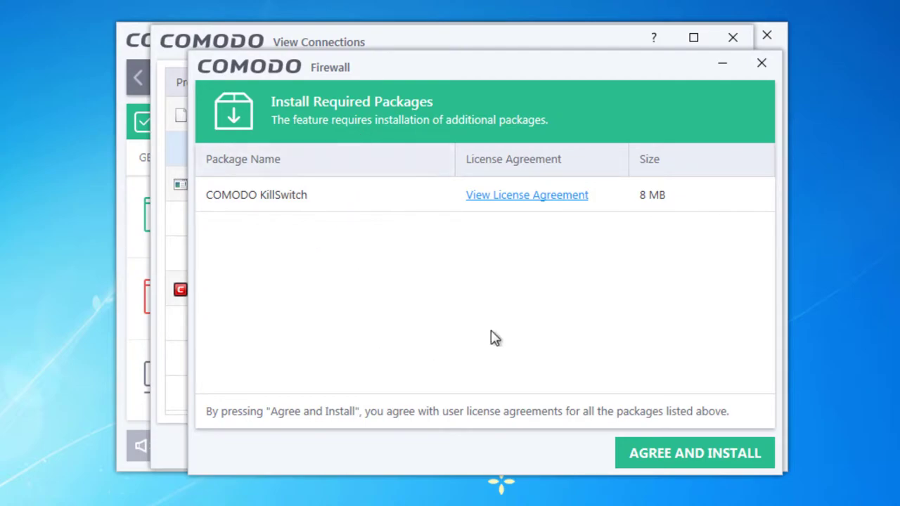
{"action": "left_click", "coordinate": [760, 64]}
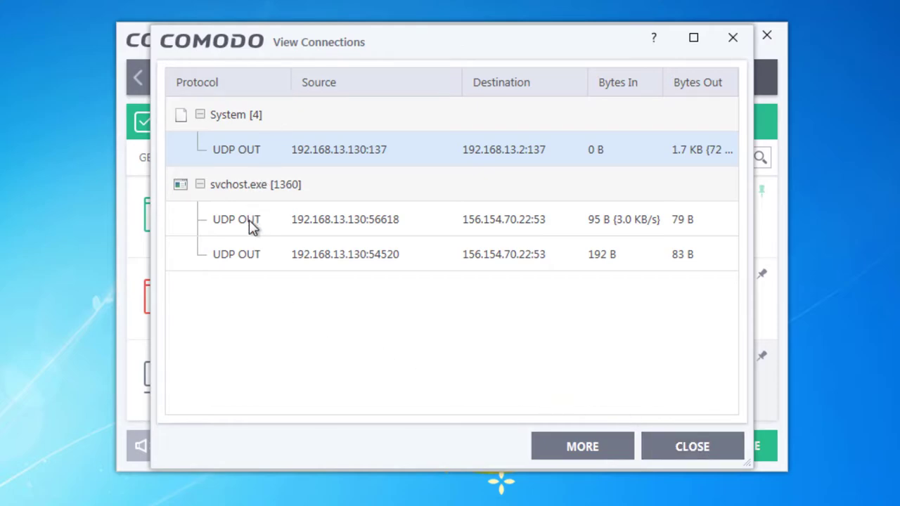
{"action": "left_click", "coordinate": [267, 234]}
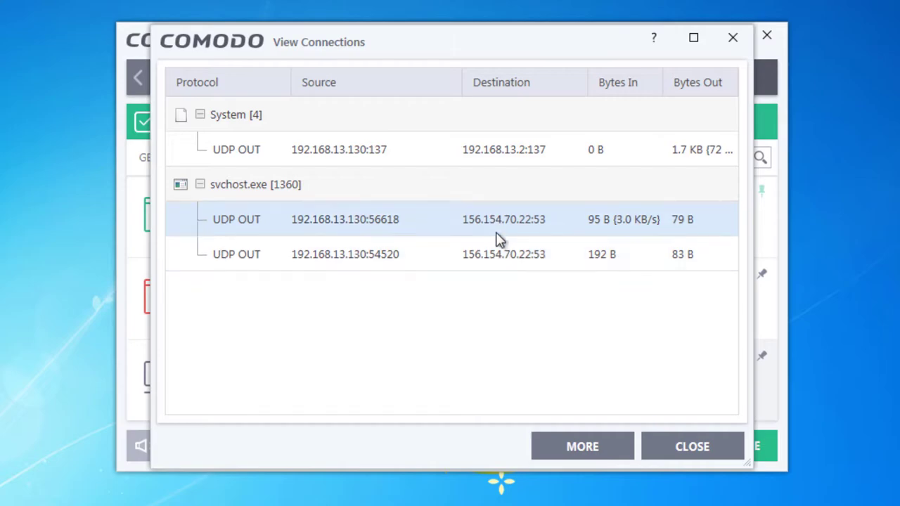
{"action": "left_click", "coordinate": [493, 257]}
{"action": "left_click", "coordinate": [505, 207]}
{"action": "left_click", "coordinate": [501, 251]}
{"action": "left_click", "coordinate": [503, 215]}
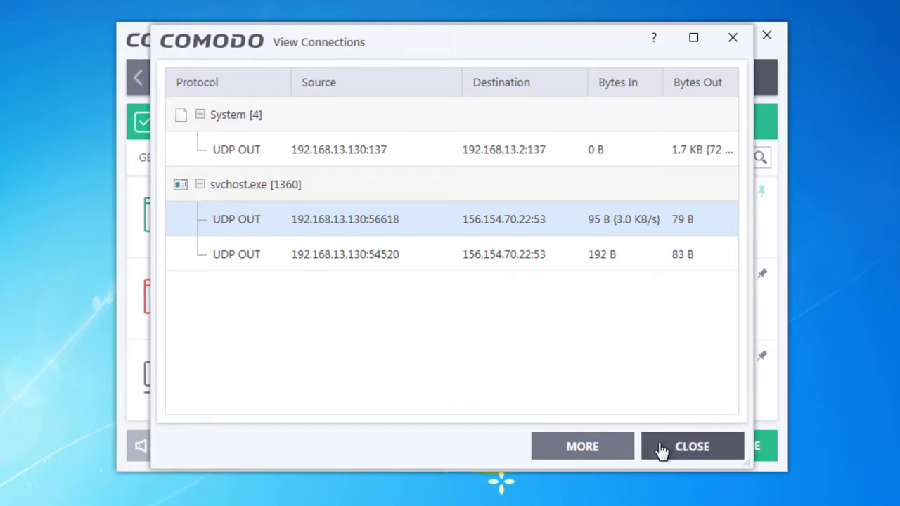
Step: Request more details on the selected svchost.exe connection, examine the first cmdinstall.exe TCP OUT connection, and leave the connections list
{"action": "left_click", "coordinate": [573, 447]}
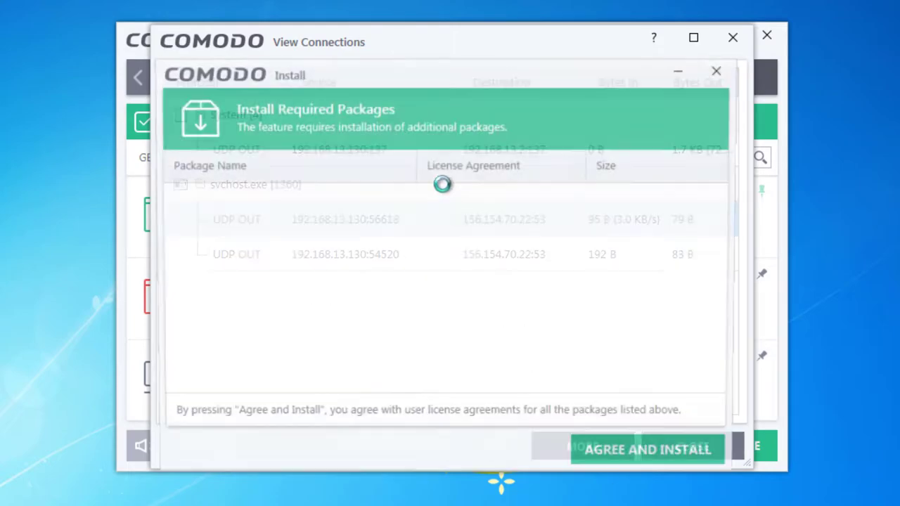
{"action": "left_click_drag", "start_coordinate": [344, 70], "coordinate": [799, 86]}
{"action": "left_click", "coordinate": [318, 301]}
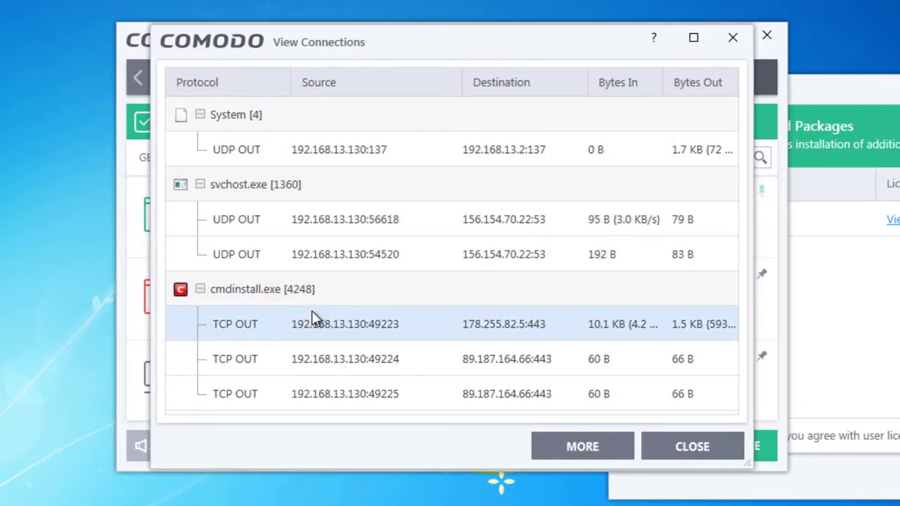
{"action": "left_click", "coordinate": [348, 329]}
{"action": "left_click", "coordinate": [692, 446]}
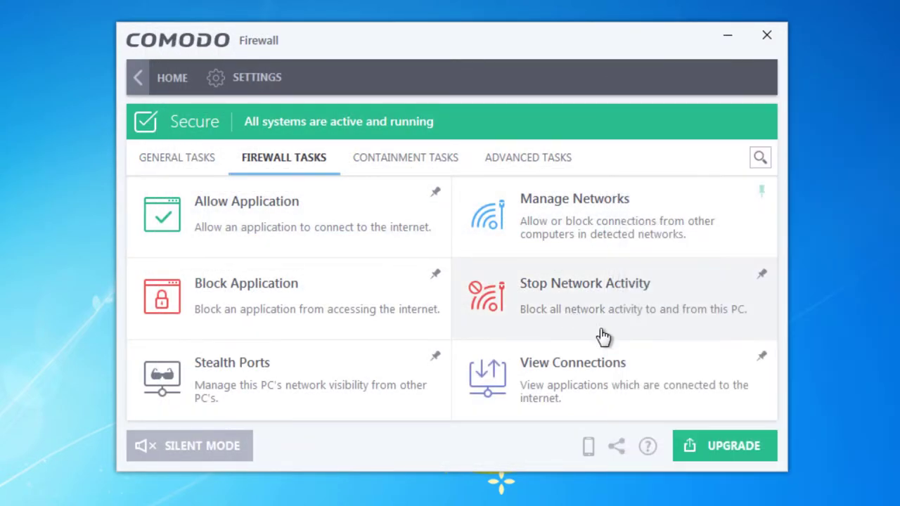
Step: Open the Run Virtual containment task, try running the desktop's Microsoft Edge shortcut in the COMODO container, and close Run Virtual
{"action": "left_click", "coordinate": [408, 168]}
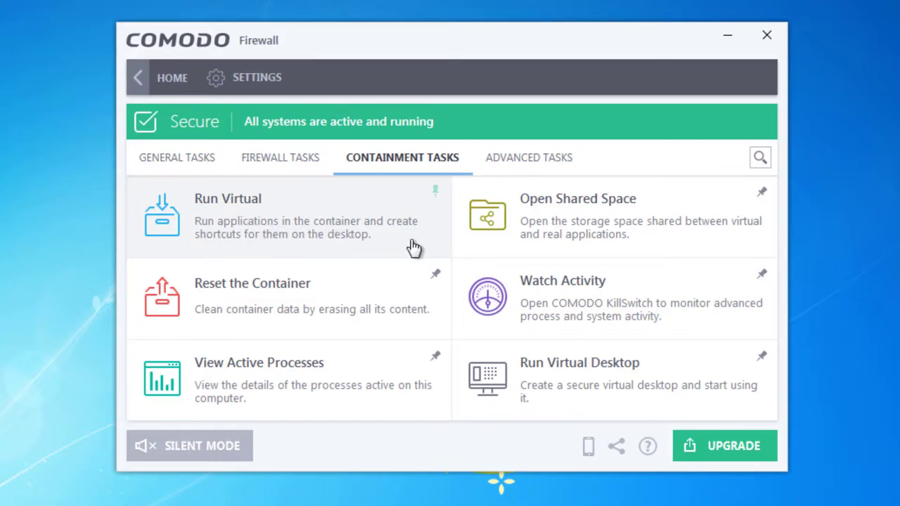
{"action": "left_click", "coordinate": [281, 235]}
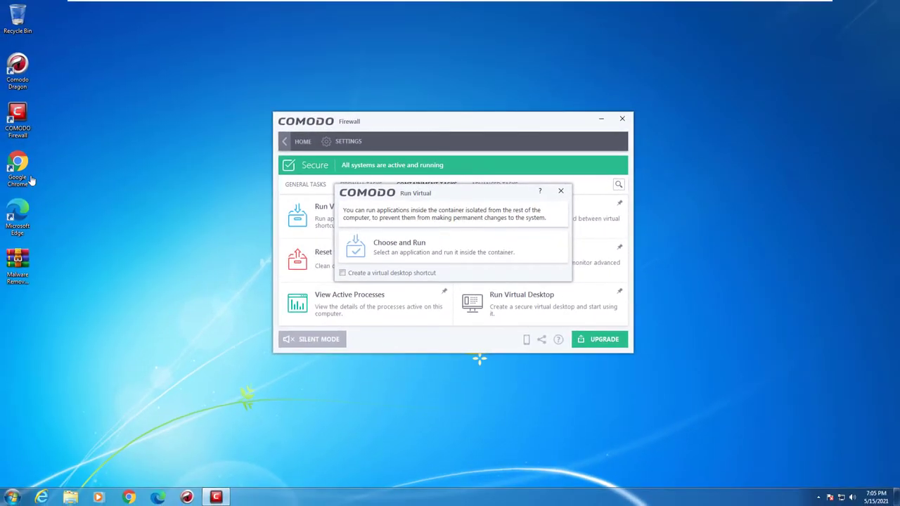
{"action": "right_click", "coordinate": [23, 212]}
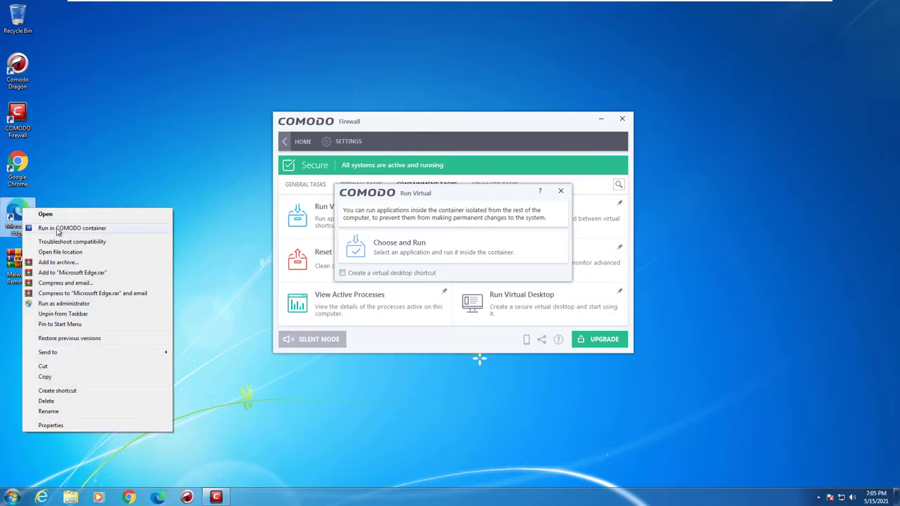
{"action": "left_click", "coordinate": [108, 228]}
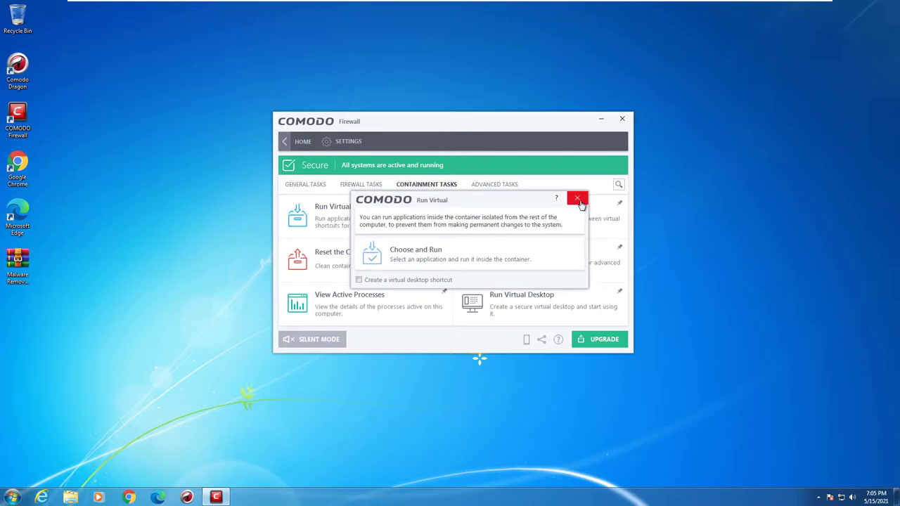
{"action": "left_click", "coordinate": [583, 196]}
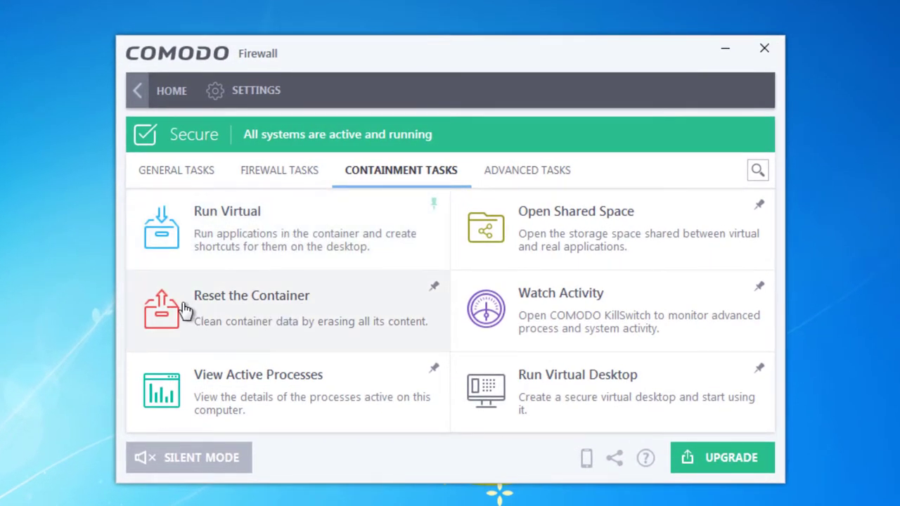
Step: Reset the container by erasing all changes saved by the containment module
{"action": "left_click", "coordinate": [246, 320]}
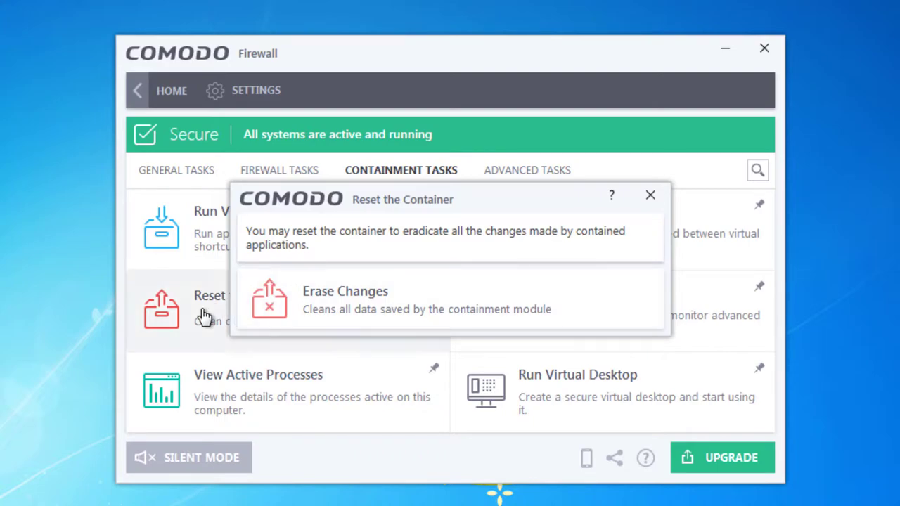
{"action": "left_click_drag", "start_coordinate": [345, 199], "coordinate": [462, 194]}
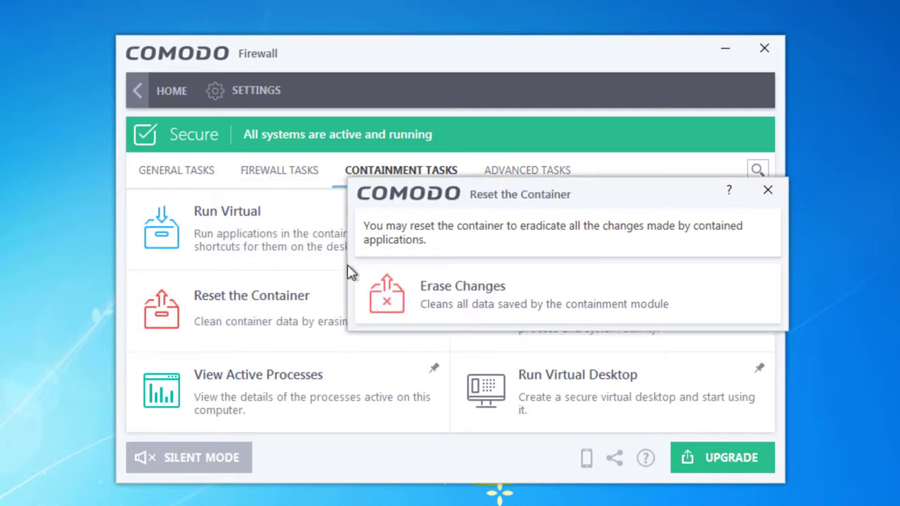
{"action": "left_click", "coordinate": [409, 296]}
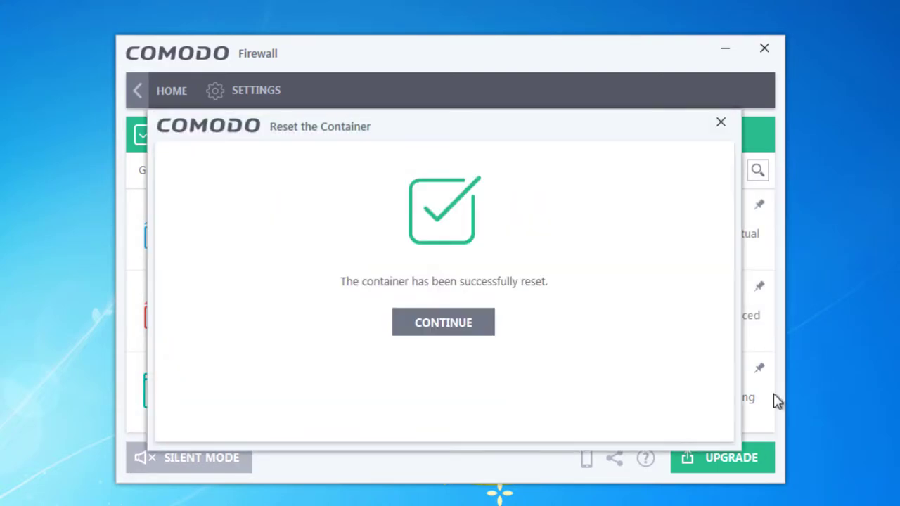
{"action": "left_click", "coordinate": [440, 323]}
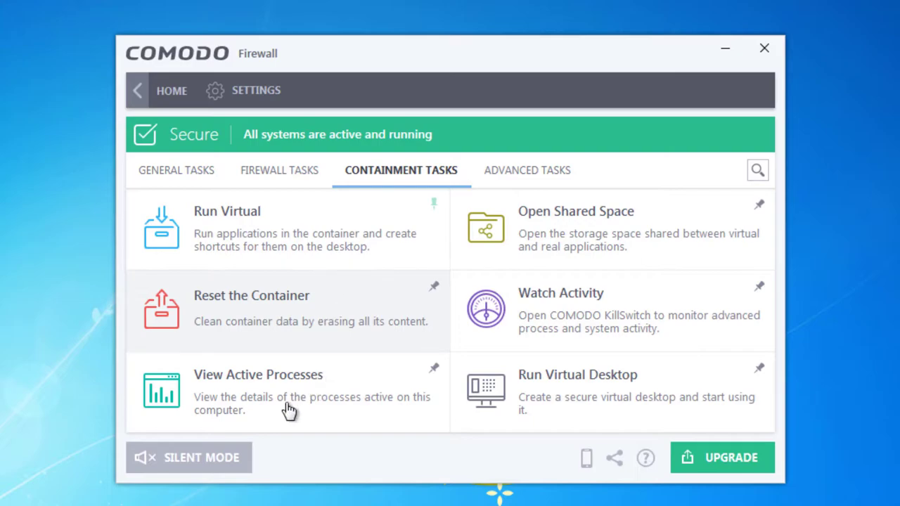
Step: Examine the list of active processes, including their company, user name, restriction and rating, and close it
{"action": "left_click", "coordinate": [266, 391]}
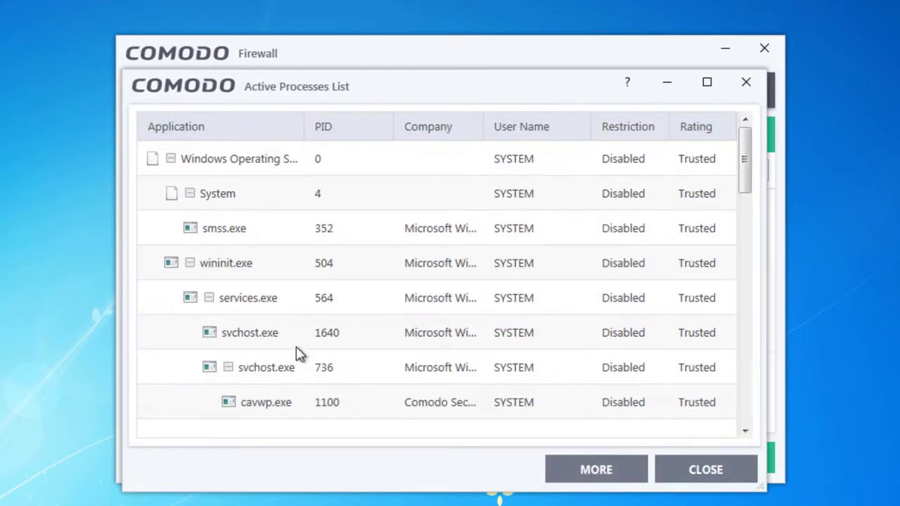
{"action": "left_click_drag", "start_coordinate": [746, 181], "coordinate": [737, 145]}
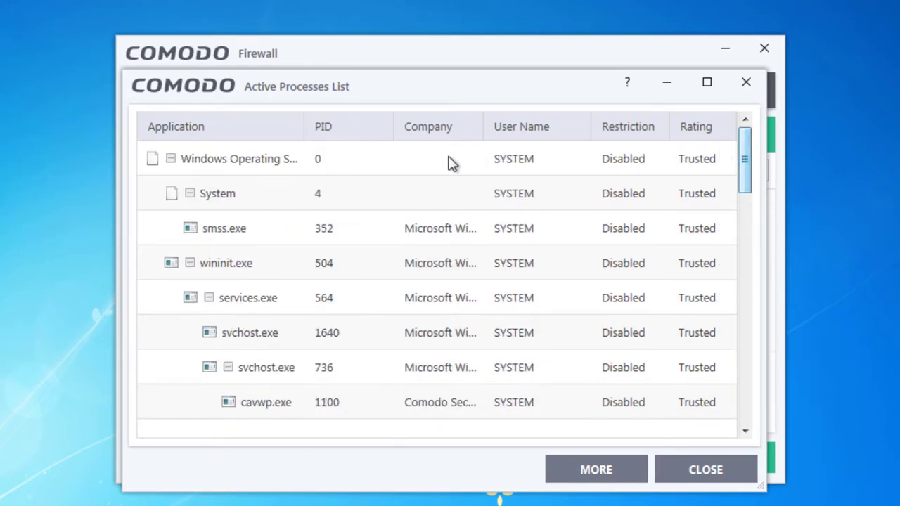
{"action": "scroll", "coordinate": [398, 200], "scroll_direction": "down", "scroll_amount": 10}
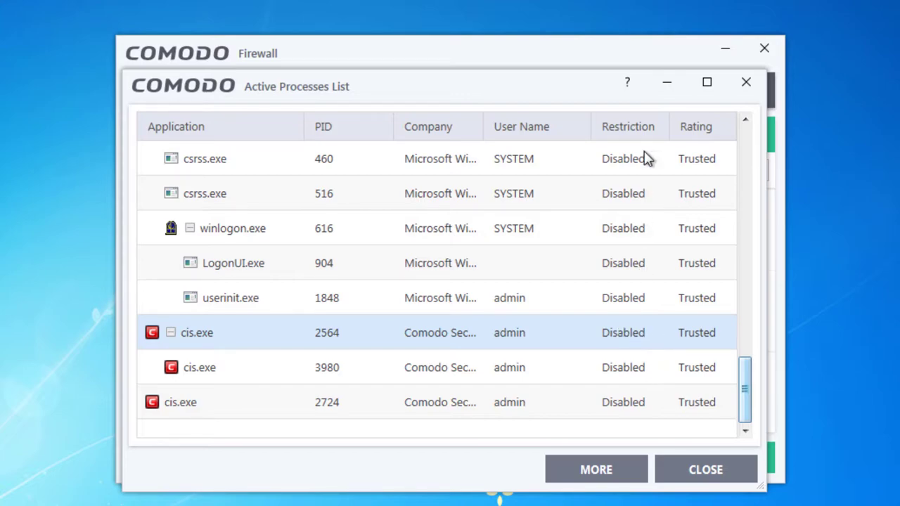
{"action": "scroll", "coordinate": [623, 371], "scroll_direction": "up", "scroll_amount": 10}
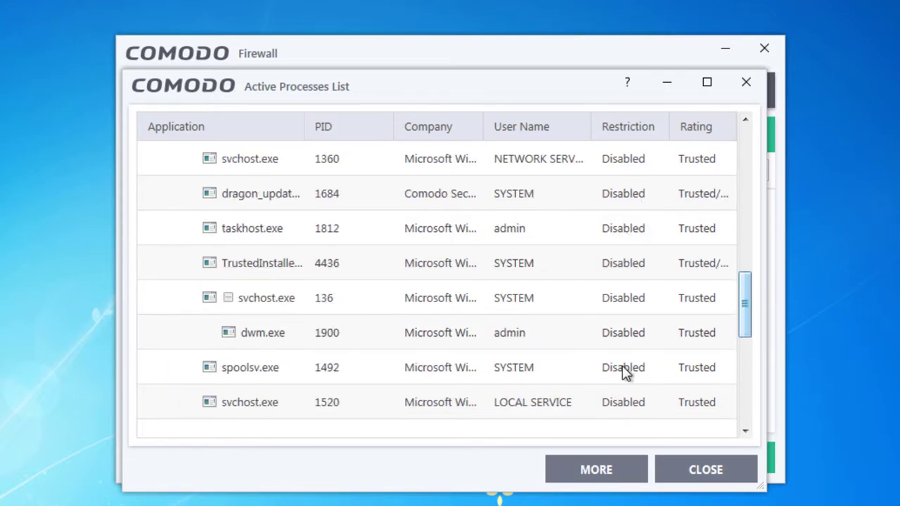
{"action": "scroll", "coordinate": [623, 371], "scroll_direction": "down", "scroll_amount": 10}
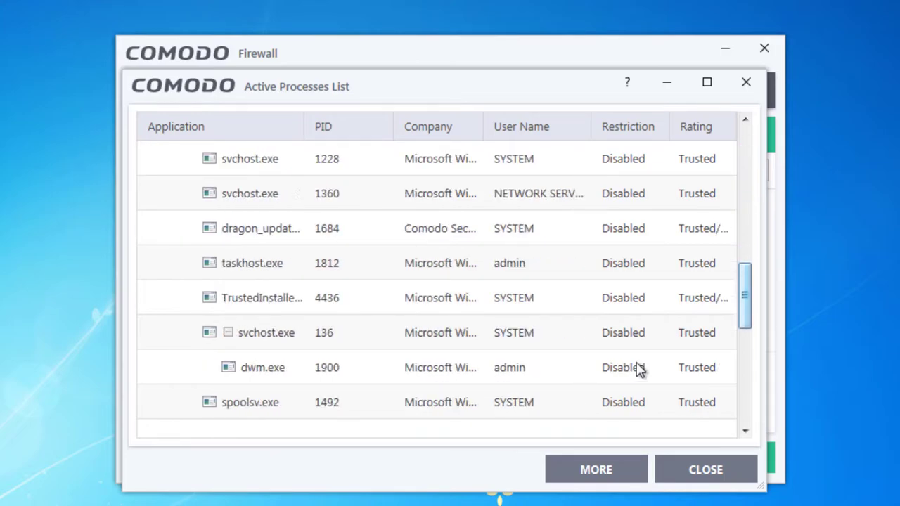
{"action": "scroll", "coordinate": [707, 417], "scroll_direction": "up", "scroll_amount": 5}
{"action": "scroll", "coordinate": [715, 385], "scroll_direction": "up", "scroll_amount": 3}
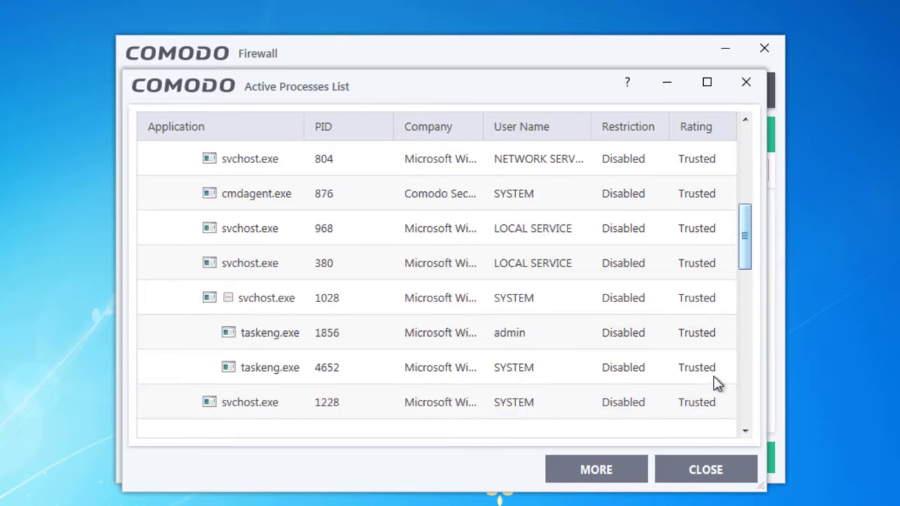
{"action": "scroll", "coordinate": [724, 351], "scroll_direction": "down", "scroll_amount": 3}
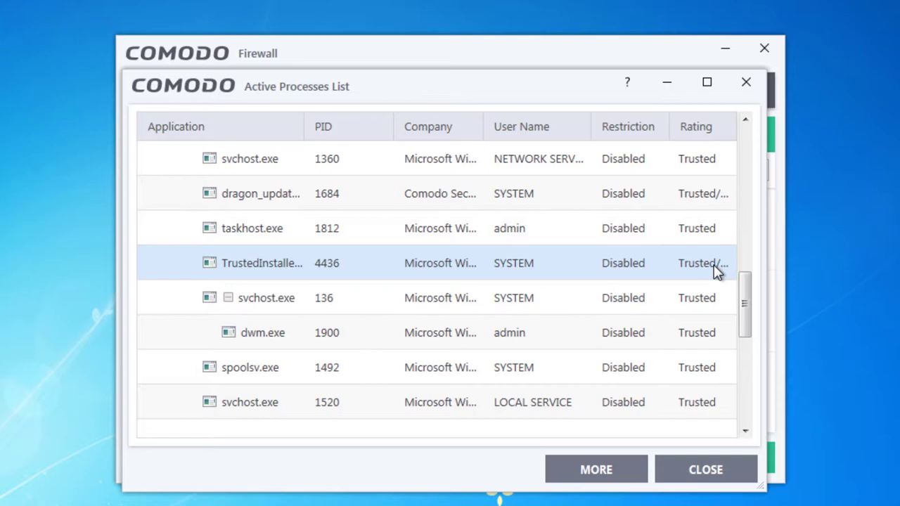
{"action": "scroll", "coordinate": [703, 211], "scroll_direction": "up", "scroll_amount": 8}
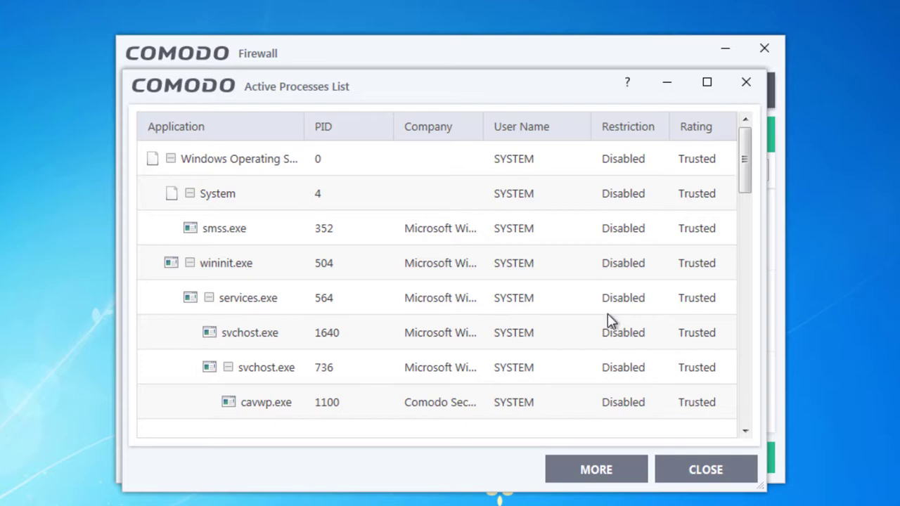
{"action": "scroll", "coordinate": [707, 337], "scroll_direction": "down", "scroll_amount": 10}
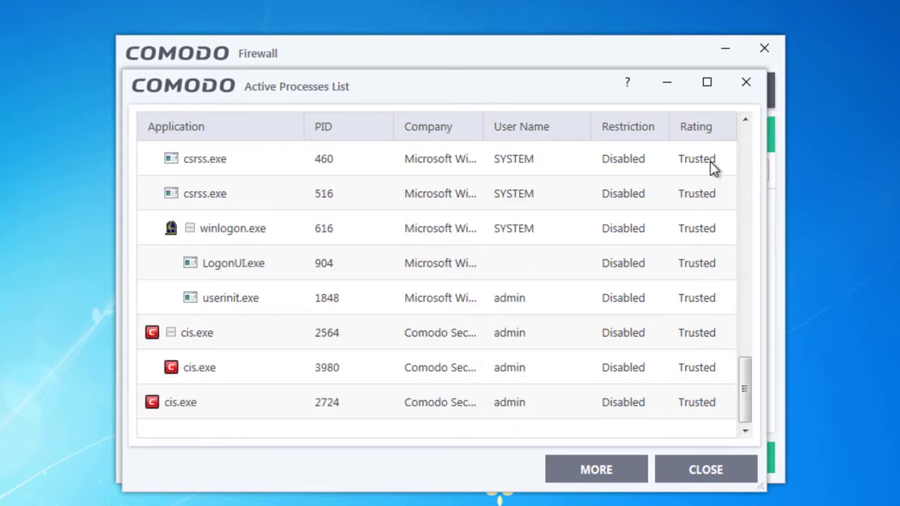
{"action": "left_click", "coordinate": [739, 477]}
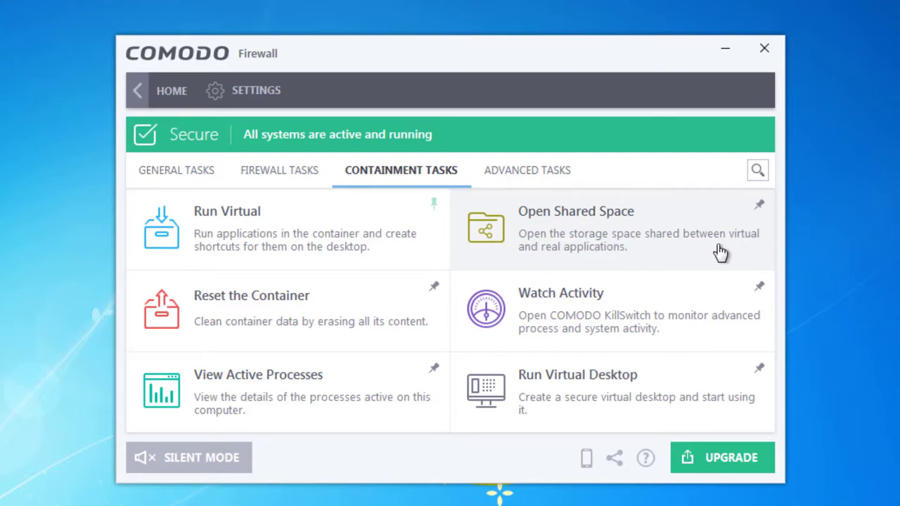
Step: View the storage folder shared between virtual and real applications, and close it
{"action": "left_click", "coordinate": [600, 241]}
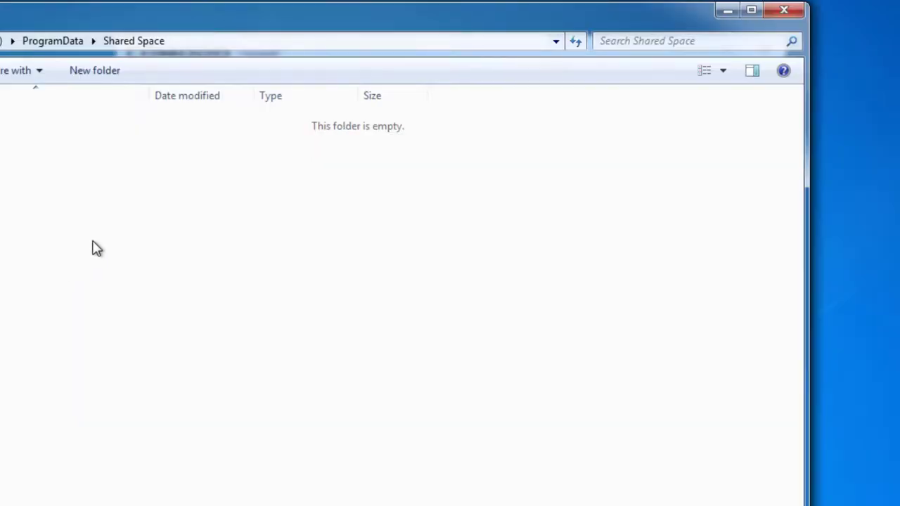
{"action": "left_click_drag", "start_coordinate": [257, 194], "coordinate": [281, 500]}
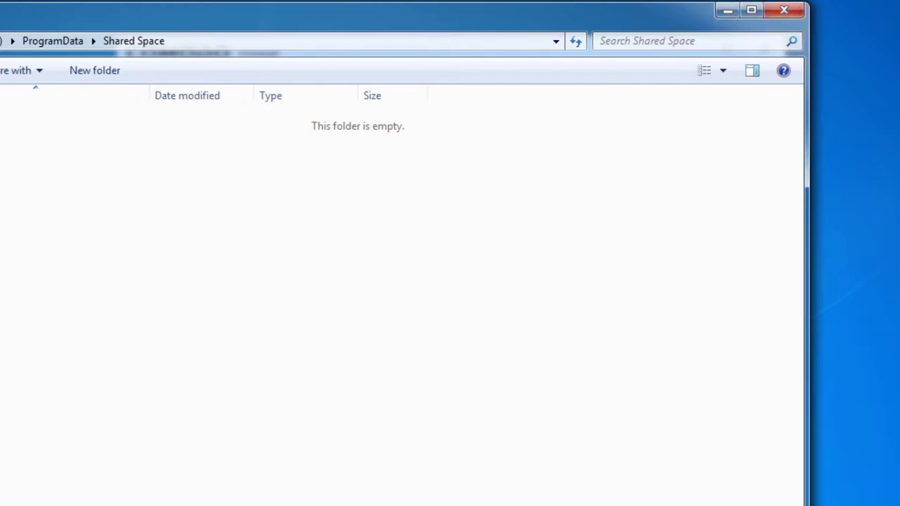
{"action": "left_click", "coordinate": [799, 16]}
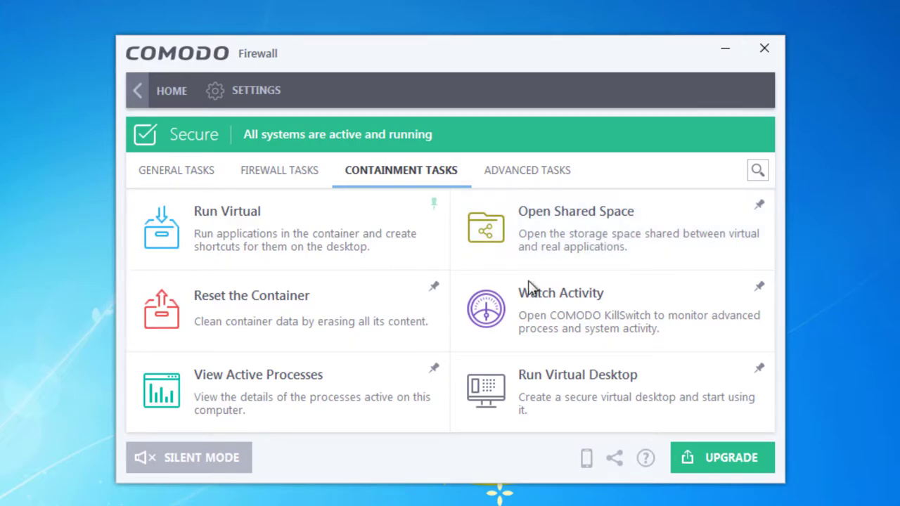
Step: Open the Watch Activity task to see which package it requires, and decline the COMODO KillSwitch installation
{"action": "left_click", "coordinate": [576, 308]}
{"action": "left_click_drag", "start_coordinate": [507, 84], "coordinate": [437, 91]}
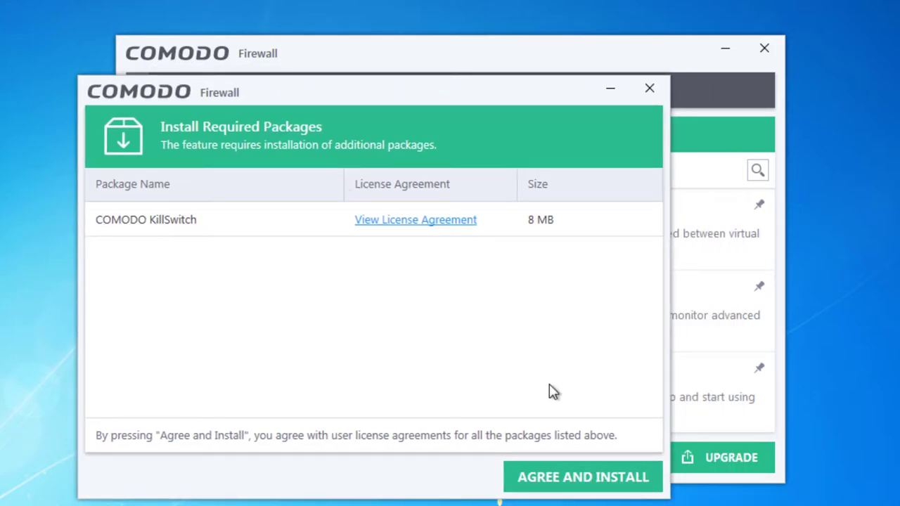
{"action": "left_click", "coordinate": [648, 89]}
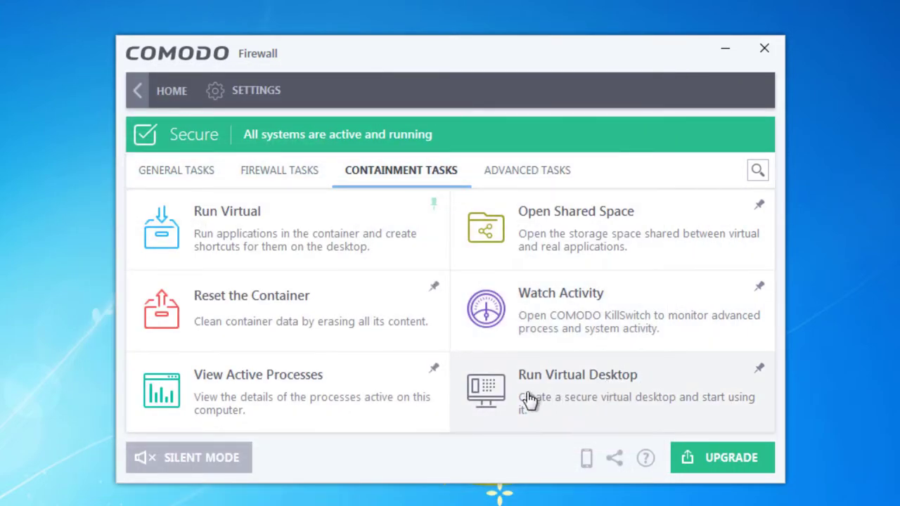
Step: Run the virtual desktop, look through its start menu, and switch back to the Windows view
{"action": "left_click", "coordinate": [686, 399]}
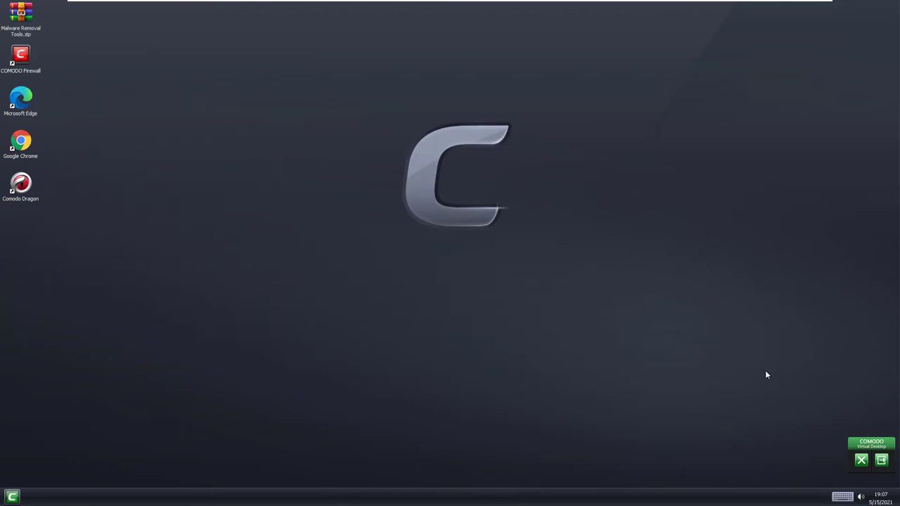
{"action": "left_click", "coordinate": [20, 495]}
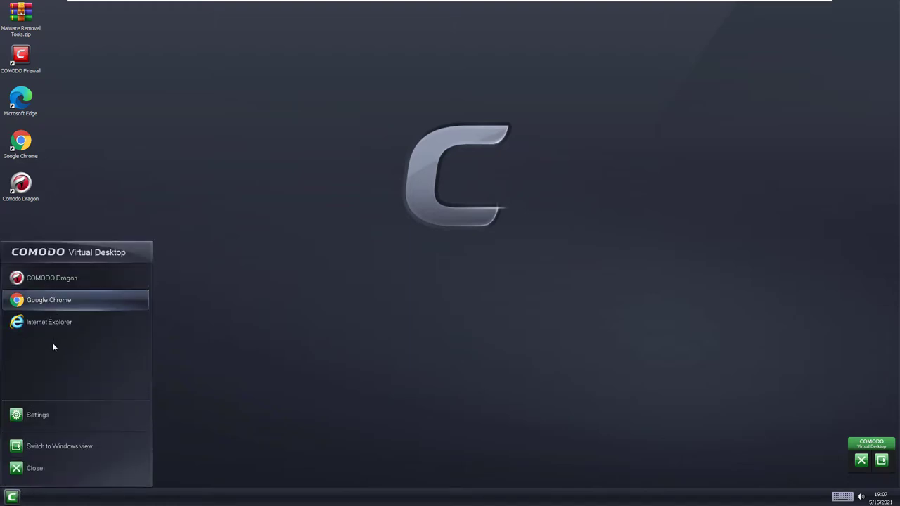
{"action": "left_click", "coordinate": [368, 365]}
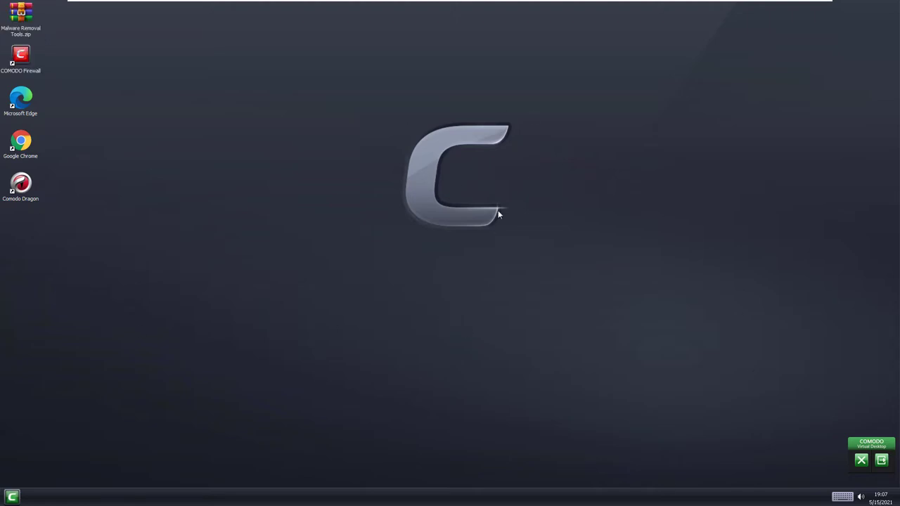
{"action": "left_click", "coordinate": [880, 461]}
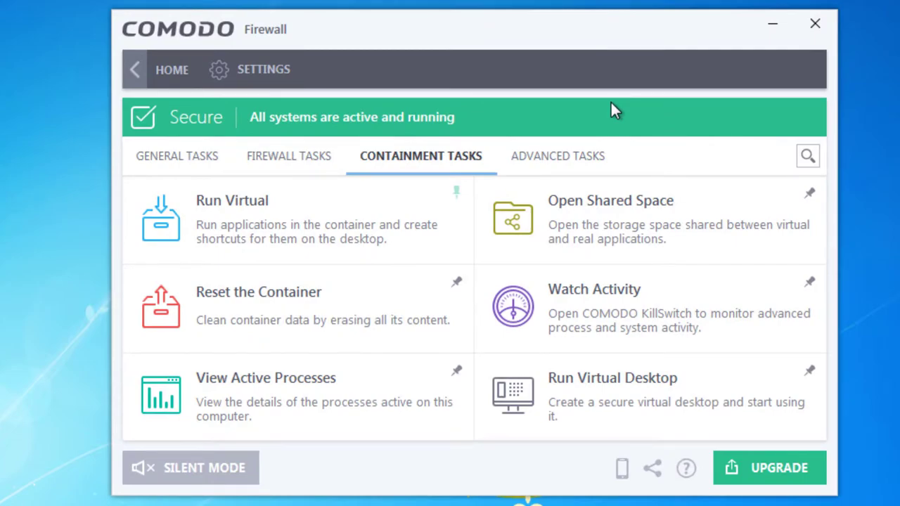
Step: Open the security Task Manager from the advanced tasks to view running tasks, and close it
{"action": "left_click", "coordinate": [539, 156]}
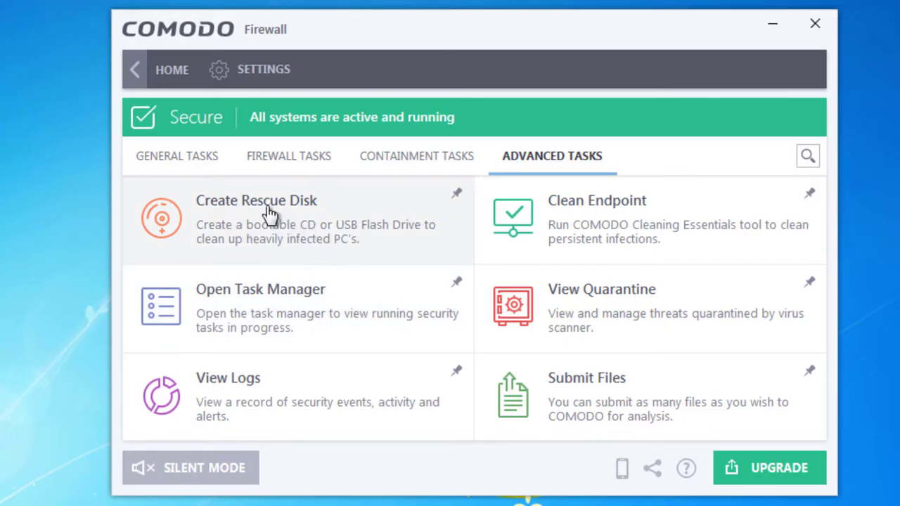
{"action": "left_click", "coordinate": [298, 316]}
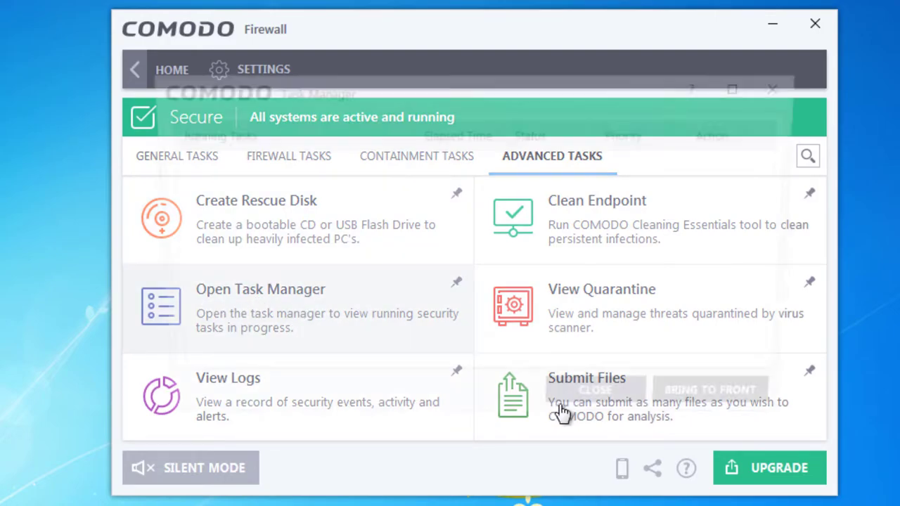
{"action": "left_click_drag", "start_coordinate": [387, 86], "coordinate": [264, 45]}
{"action": "left_click", "coordinate": [500, 375]}
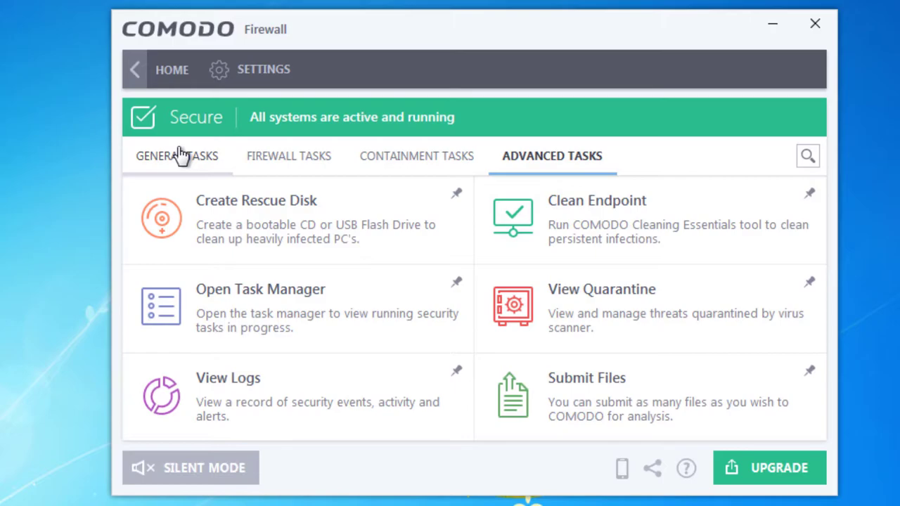
Step: Return to the home screen, compare its basic and advanced views, and leave it in the advanced view
{"action": "left_click", "coordinate": [130, 68]}
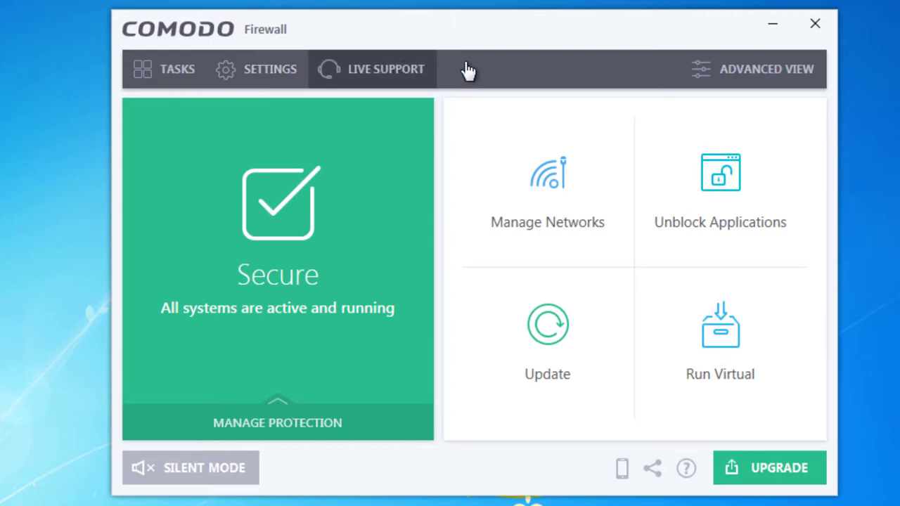
{"action": "left_click", "coordinate": [702, 82]}
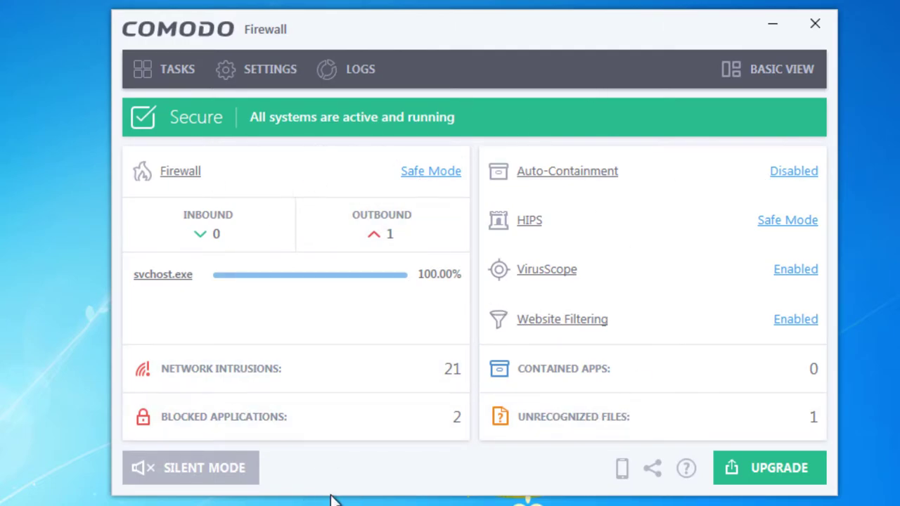
{"action": "left_click", "coordinate": [730, 64]}
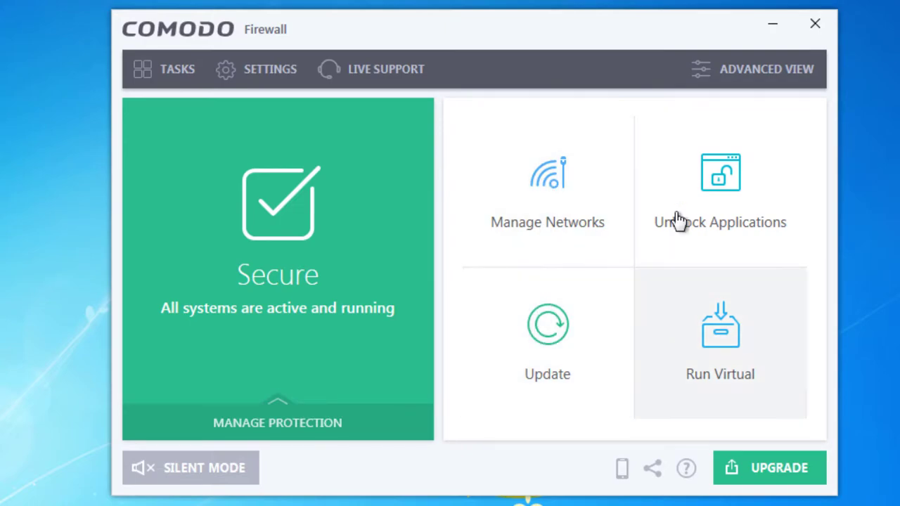
{"action": "left_click", "coordinate": [756, 79]}
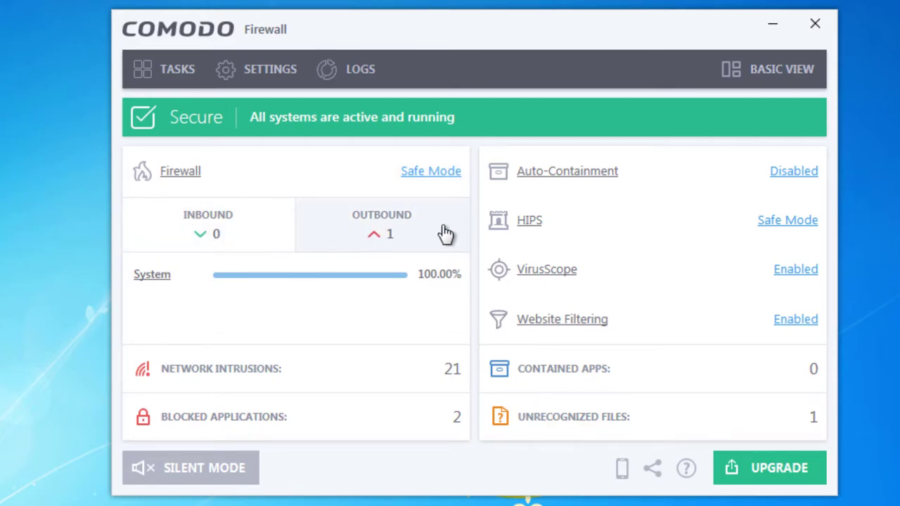
Step: Inspect the System process's active connection with its protocol, source and destination, and close the connections view
{"action": "left_click", "coordinate": [153, 276]}
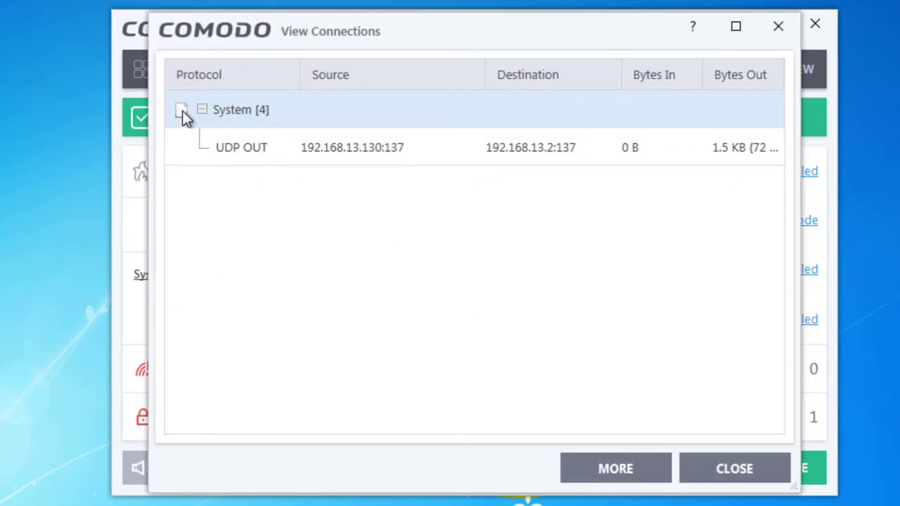
{"action": "left_click", "coordinate": [284, 149]}
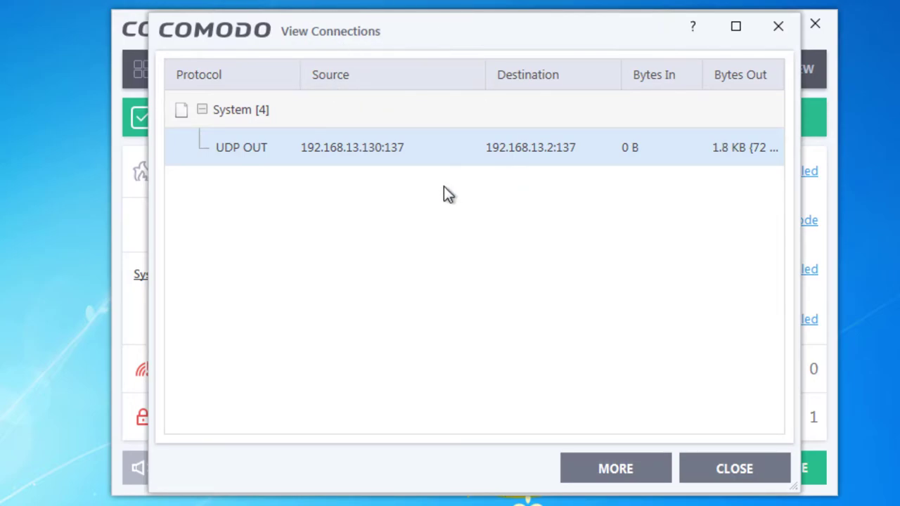
{"action": "left_click", "coordinate": [735, 468]}
Step: Examine the network intrusions log of firewall events, widening the Application column to read the full paths, and close it
{"action": "left_click", "coordinate": [206, 385]}
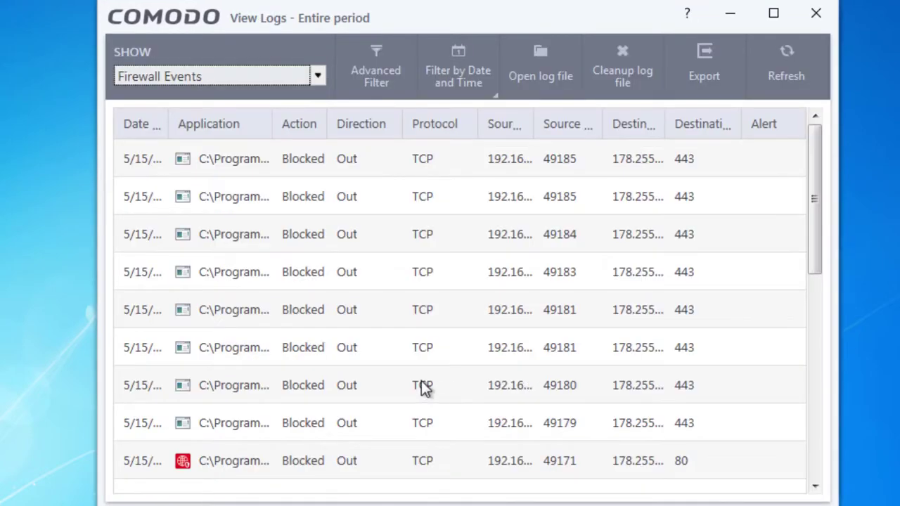
{"action": "left_click_drag", "start_coordinate": [272, 125], "coordinate": [590, 144]}
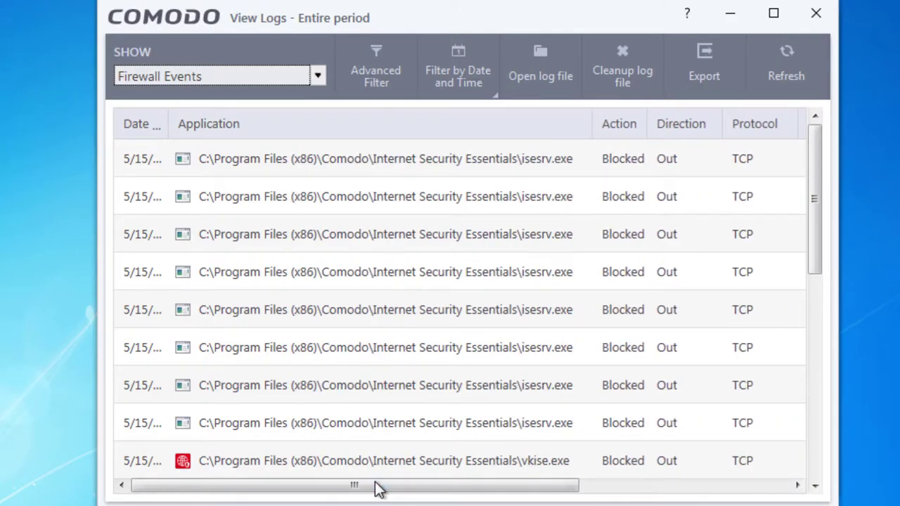
{"action": "scroll", "coordinate": [378, 485], "scroll_direction": "right", "scroll_amount": 3}
{"action": "scroll", "coordinate": [377, 485], "scroll_direction": "left", "scroll_amount": 3}
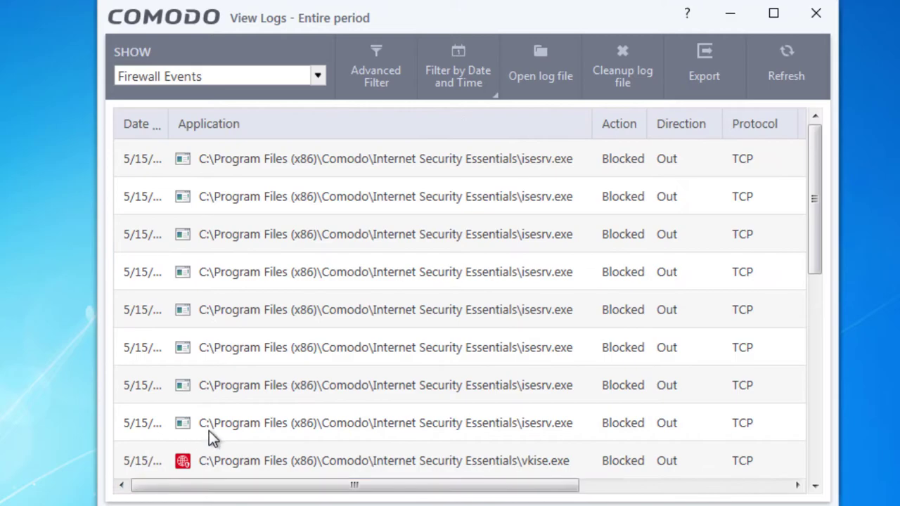
{"action": "scroll", "coordinate": [319, 447], "scroll_direction": "down", "scroll_amount": 5}
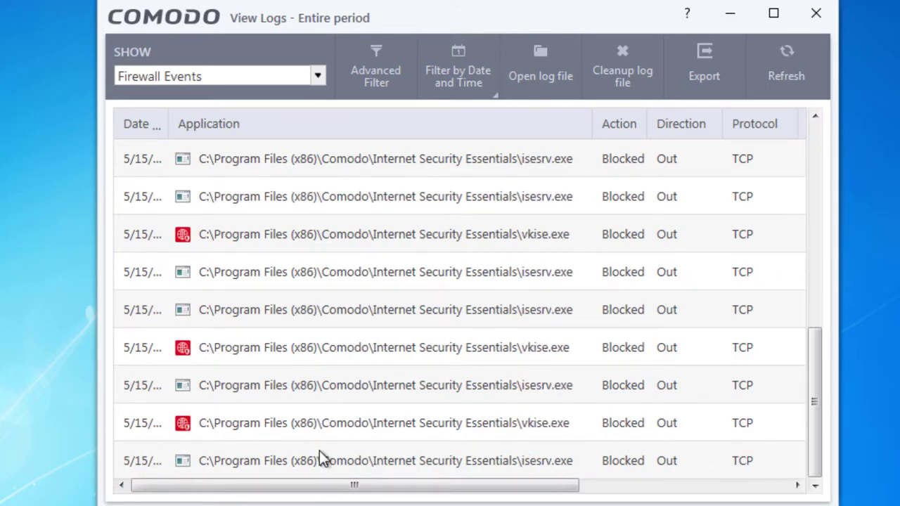
{"action": "left_click_drag", "start_coordinate": [570, 492], "coordinate": [744, 480]}
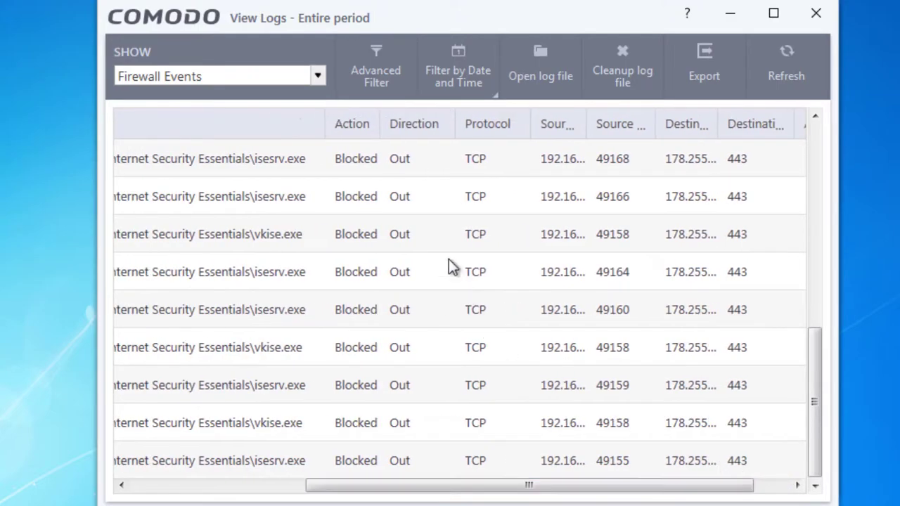
{"action": "left_click", "coordinate": [363, 173]}
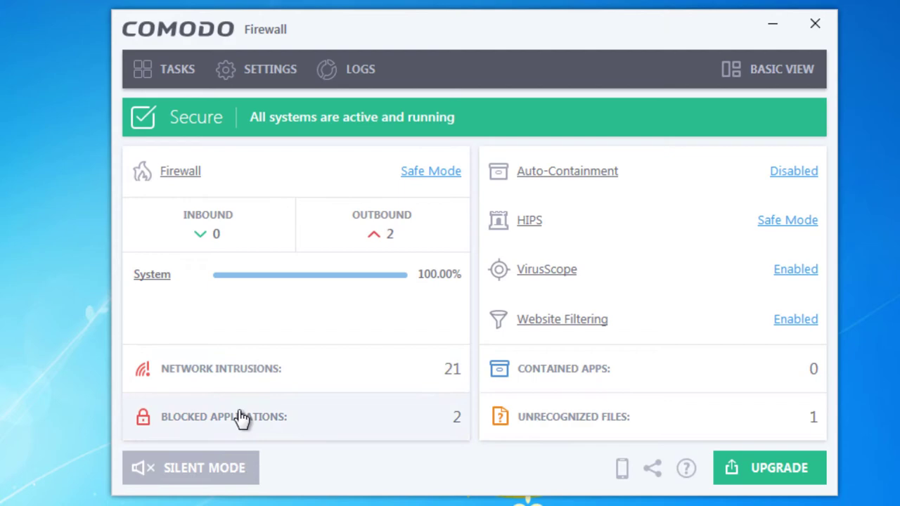
Step: Open the blocked applications list, widen the Path column to inspect the entries, and sort them by last blocked time
{"action": "left_click", "coordinate": [238, 416]}
{"action": "left_click", "coordinate": [431, 255]}
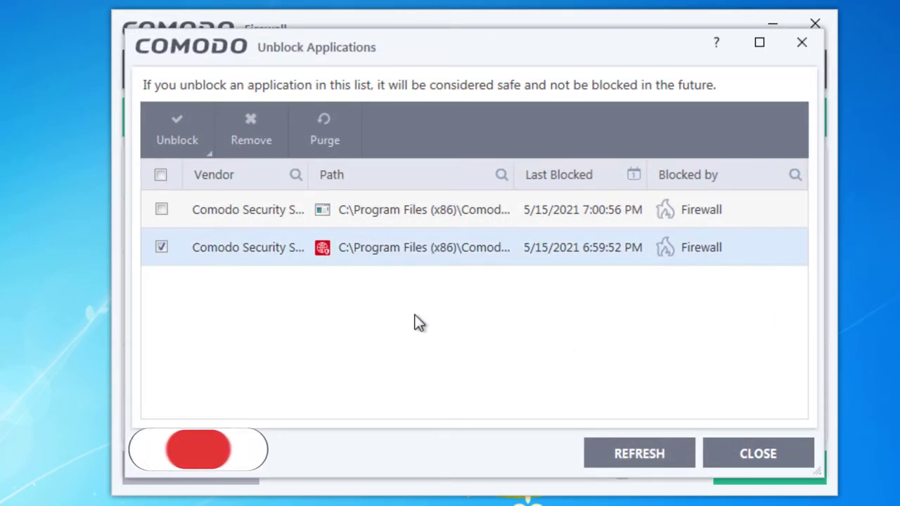
{"action": "left_click_drag", "start_coordinate": [515, 175], "coordinate": [663, 175]}
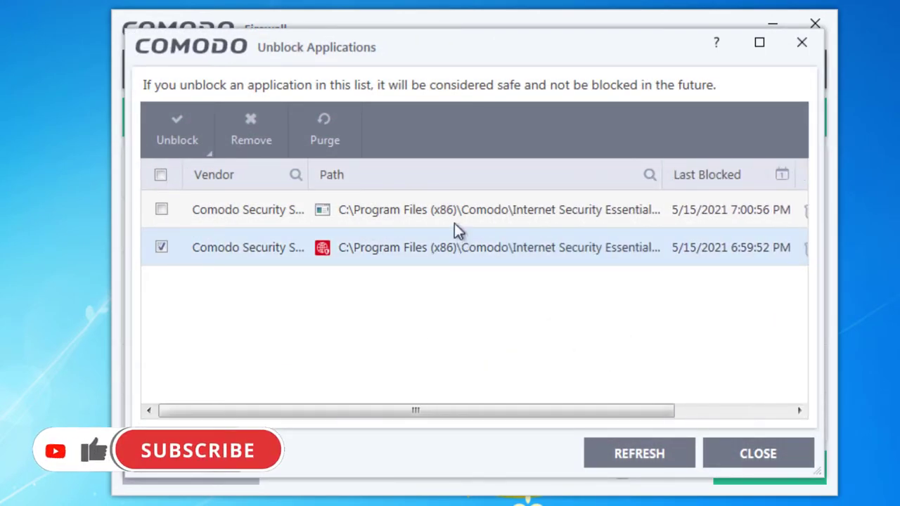
{"action": "left_click", "coordinate": [452, 202]}
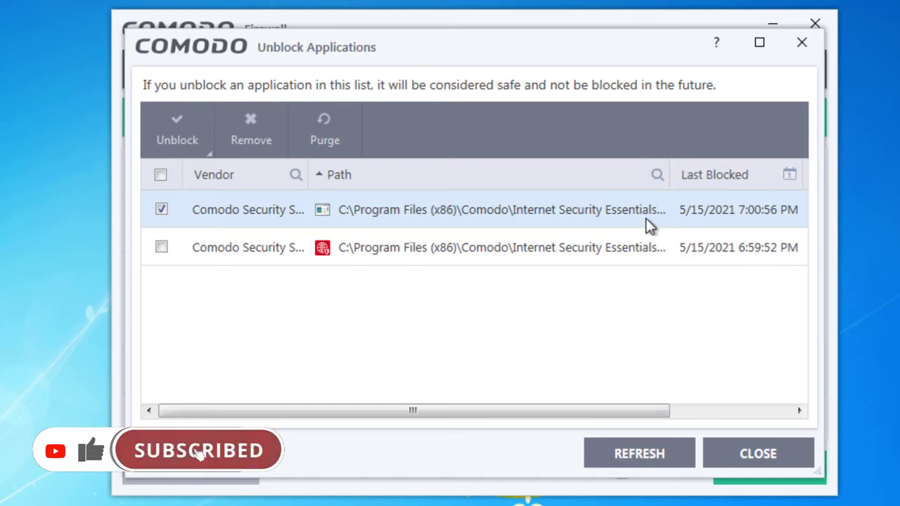
{"action": "left_click", "coordinate": [664, 176]}
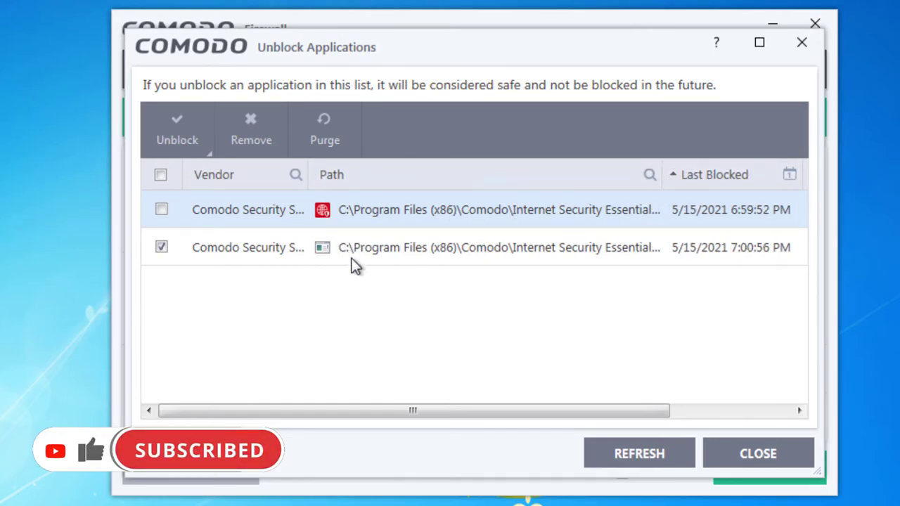
Step: Unblock both blocked Comodo applications for all security components and close the list
{"action": "left_click", "coordinate": [421, 248]}
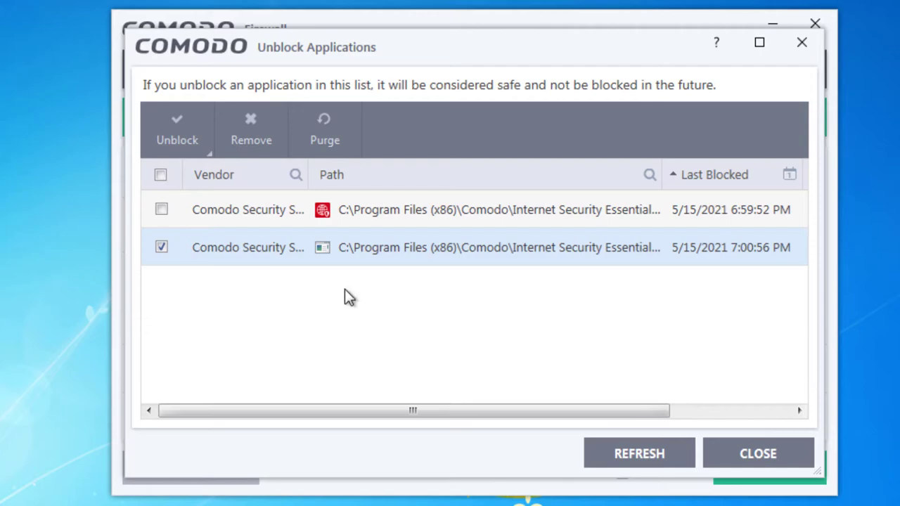
{"action": "left_click", "coordinate": [162, 210]}
{"action": "left_click", "coordinate": [168, 137]}
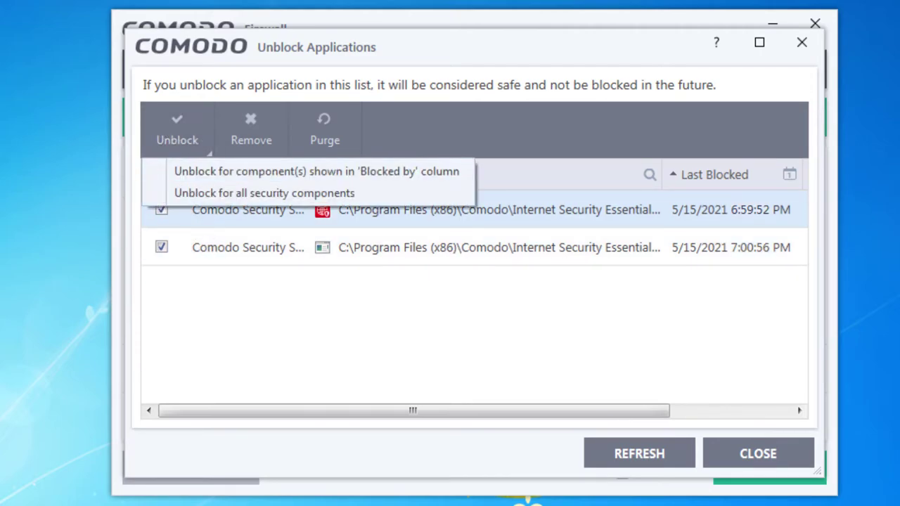
{"action": "left_click", "coordinate": [246, 197]}
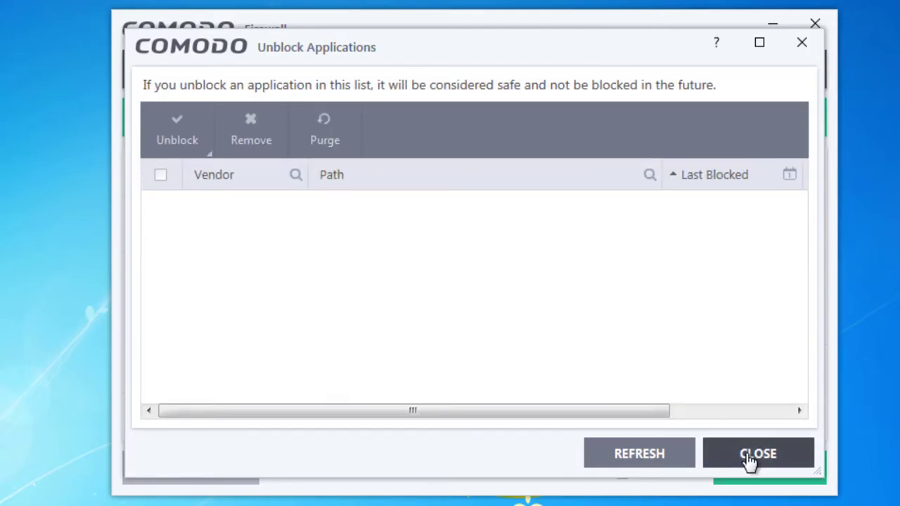
{"action": "left_click", "coordinate": [751, 461]}
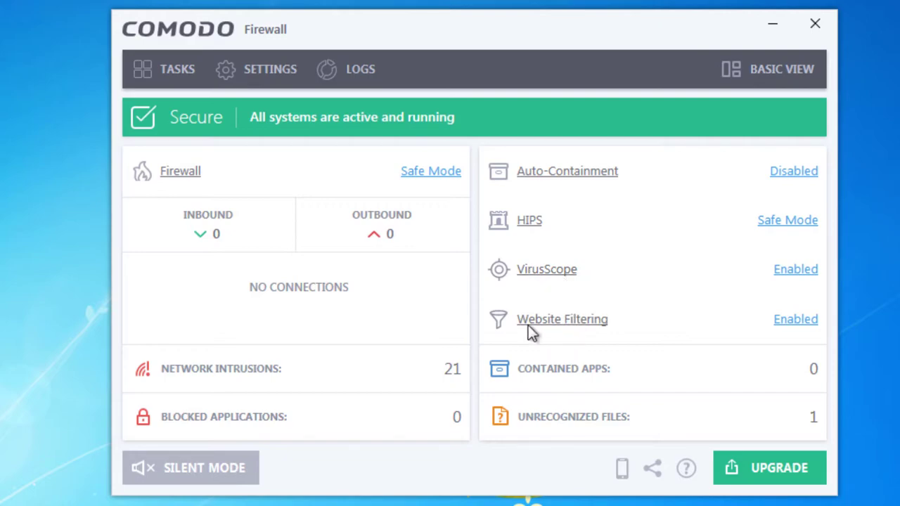
Step: Review the containment settings for shared spaces, advanced options and the virtual desktop, and close them without changes
{"action": "left_click", "coordinate": [573, 174]}
{"action": "left_click_drag", "start_coordinate": [555, 5], "coordinate": [460, 0]}
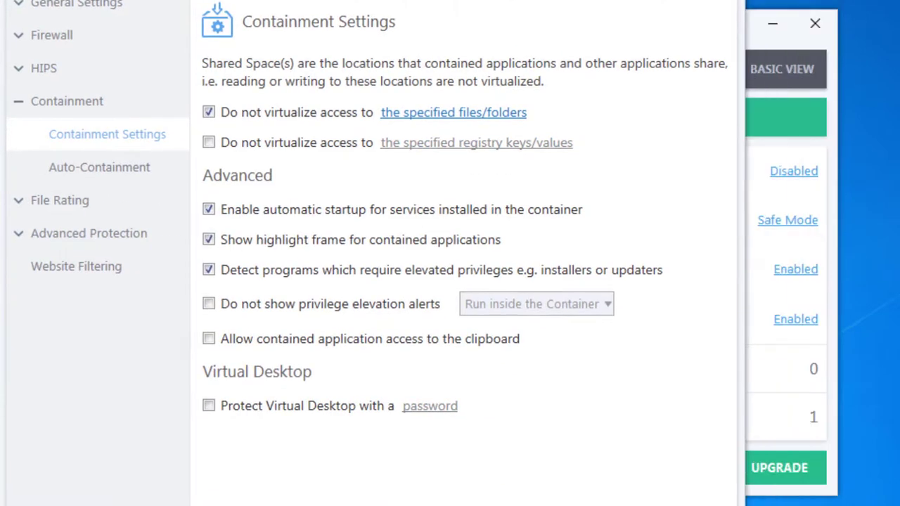
{"action": "left_click", "coordinate": [717, 12]}
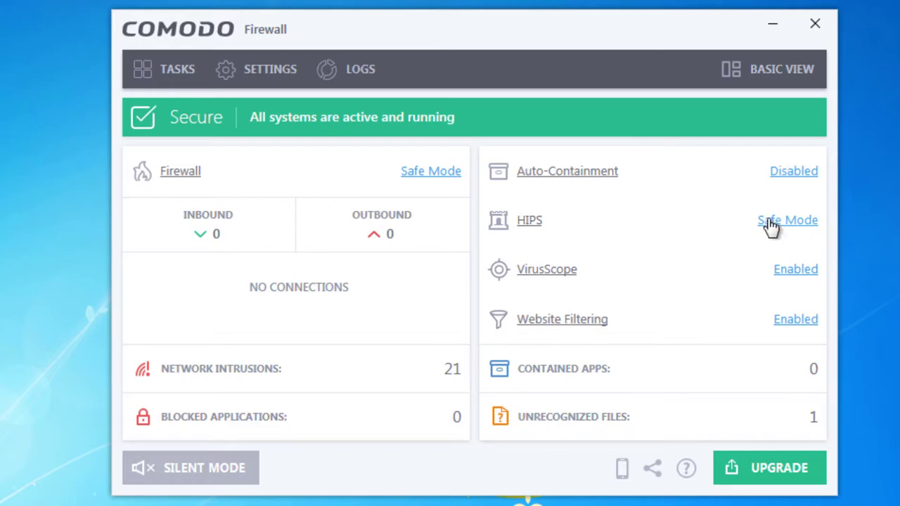
Step: View the VirusScope settings and the contained apps list, closing each without changes
{"action": "left_click", "coordinate": [546, 270]}
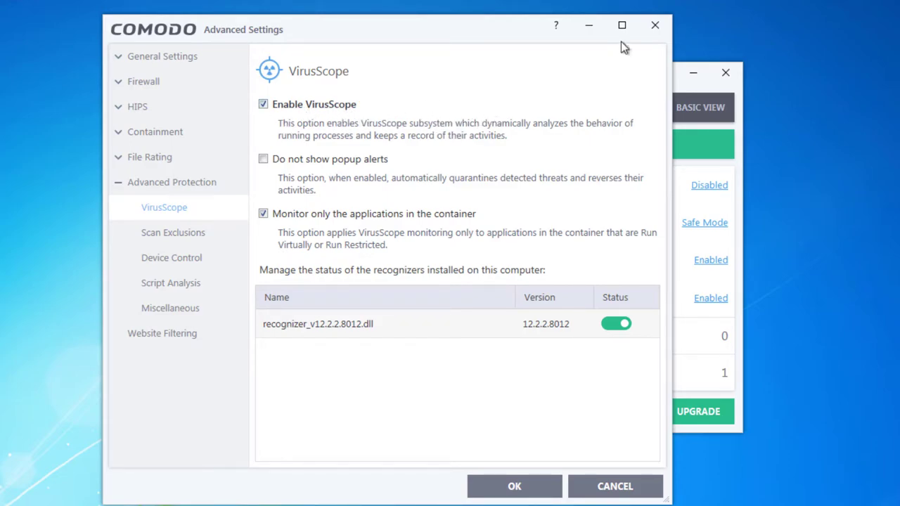
{"action": "left_click", "coordinate": [654, 24]}
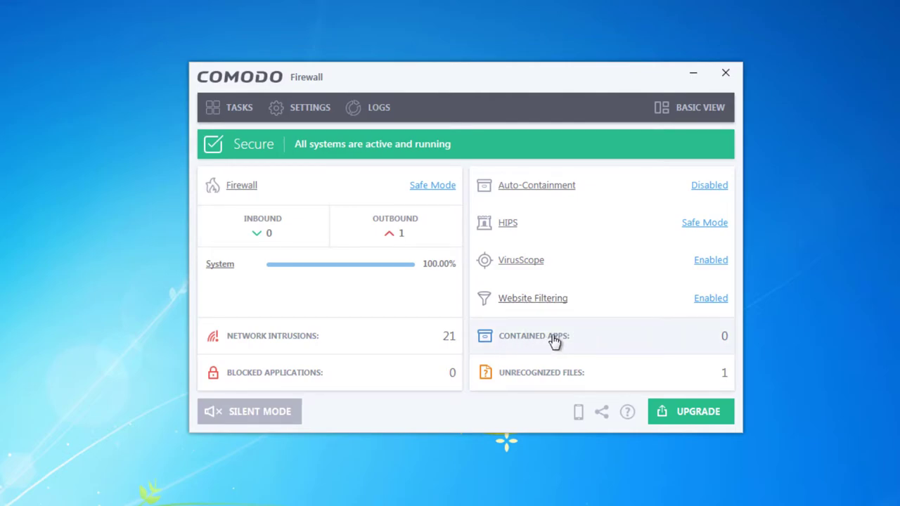
{"action": "left_click", "coordinate": [529, 346]}
{"action": "left_click", "coordinate": [671, 421]}
Step: Inspect the unrecognized file in the file list, widening the File path column, and cancel out of the settings
{"action": "left_click", "coordinate": [552, 387]}
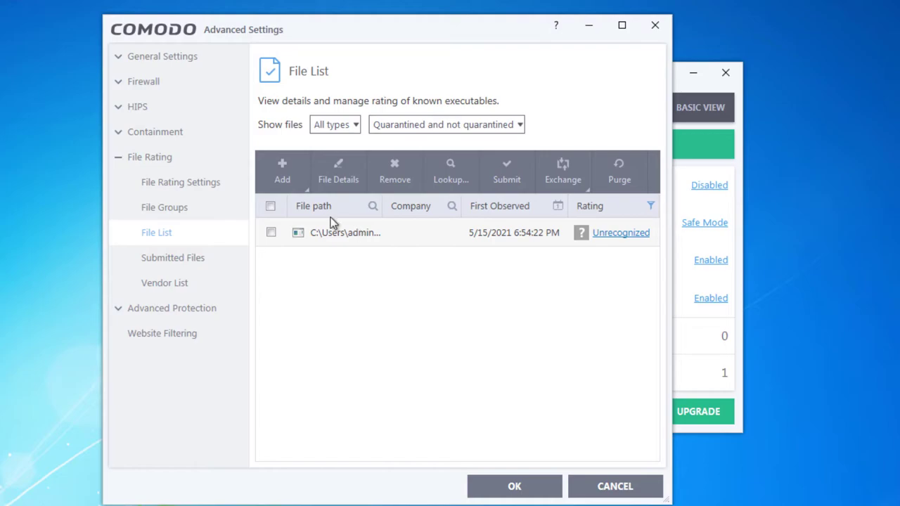
{"action": "left_click", "coordinate": [343, 238]}
{"action": "left_click_drag", "start_coordinate": [382, 210], "coordinate": [426, 205]}
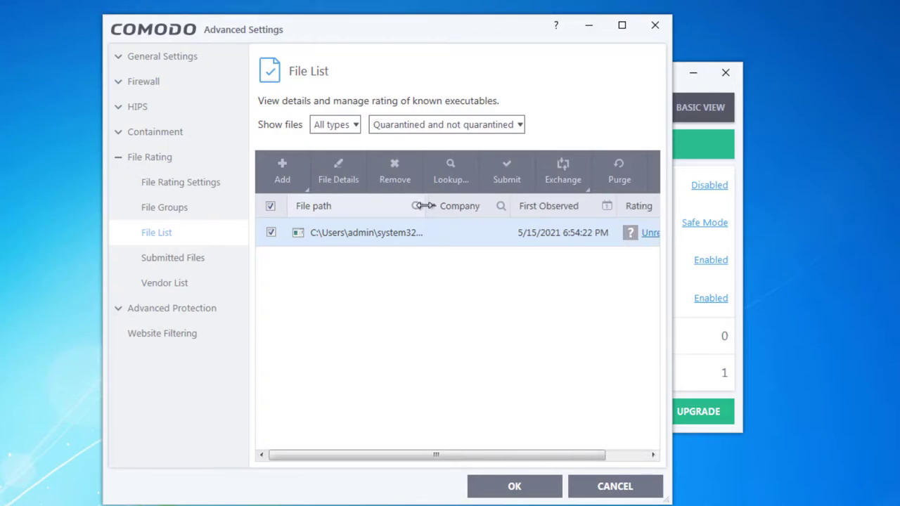
{"action": "left_click", "coordinate": [633, 481]}
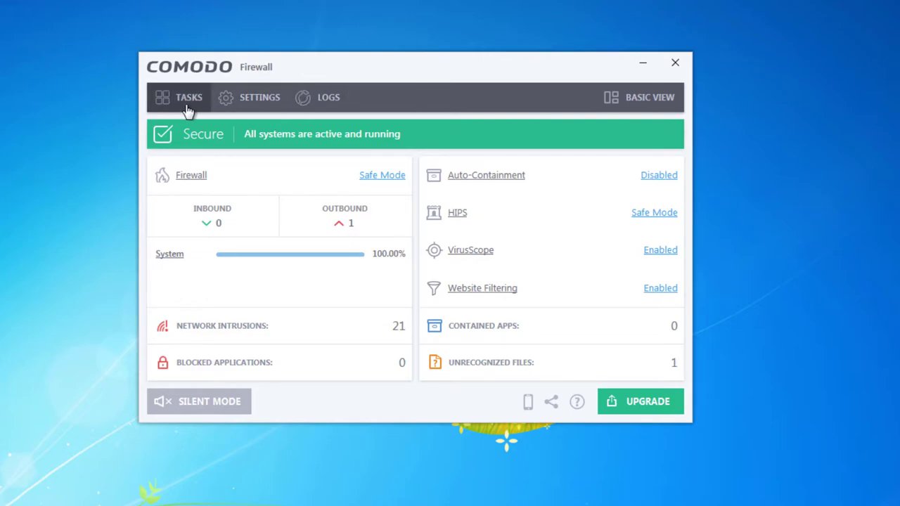
Step: Open the logs to view the events summary, the Antivirus Events and the HIPS Events, and close them
{"action": "left_click", "coordinate": [303, 101]}
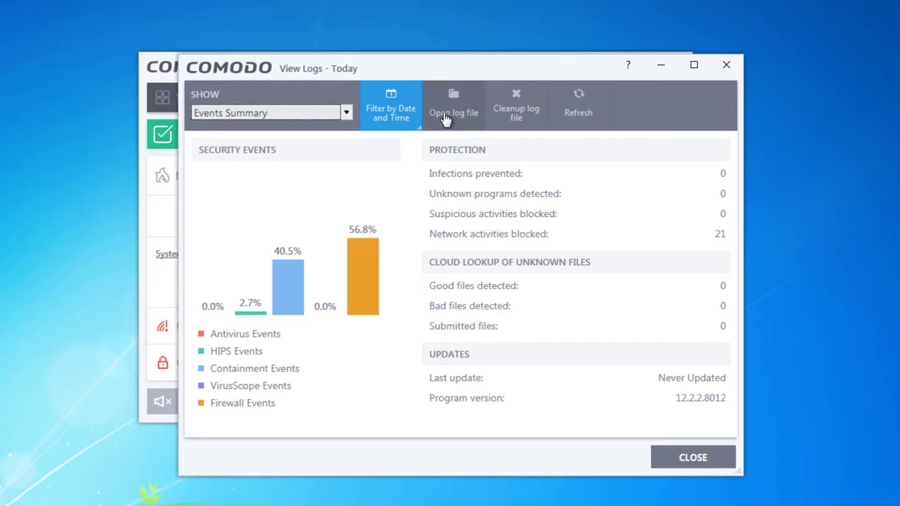
{"action": "left_click", "coordinate": [337, 114]}
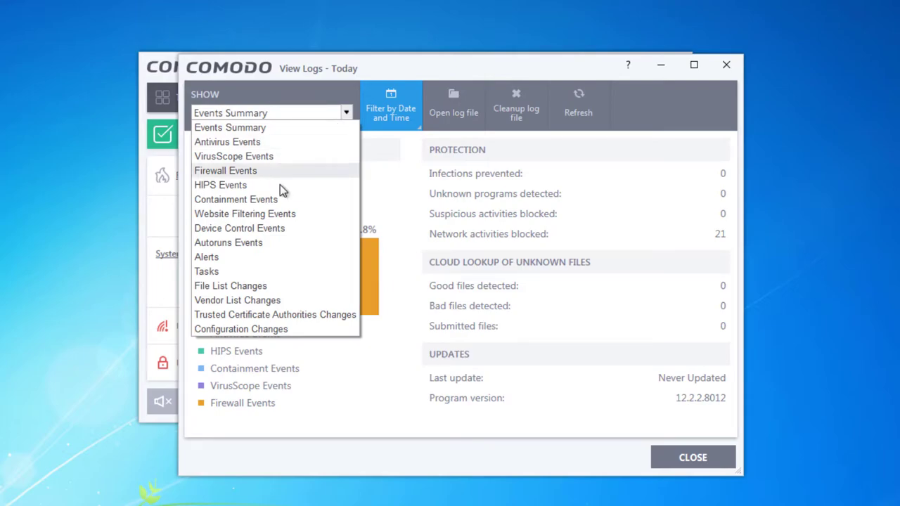
{"action": "left_click", "coordinate": [274, 141]}
{"action": "left_click", "coordinate": [327, 114]}
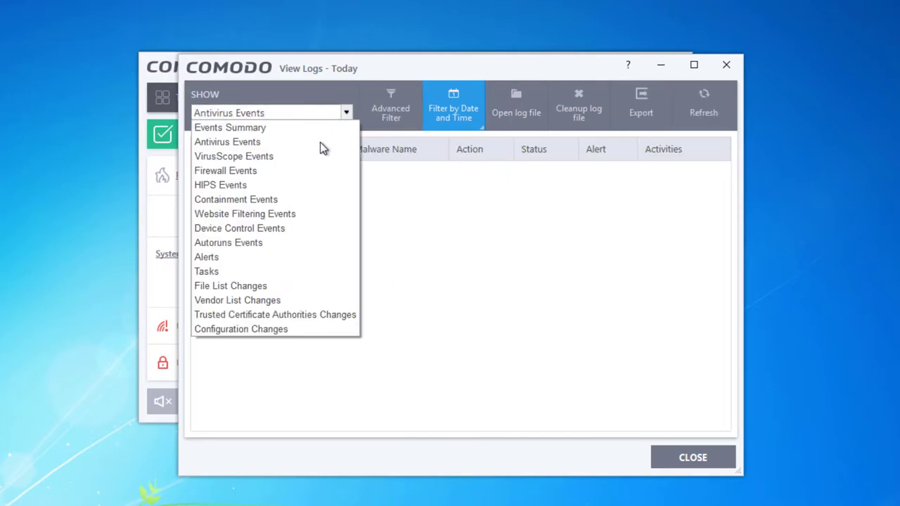
{"action": "left_click", "coordinate": [302, 185]}
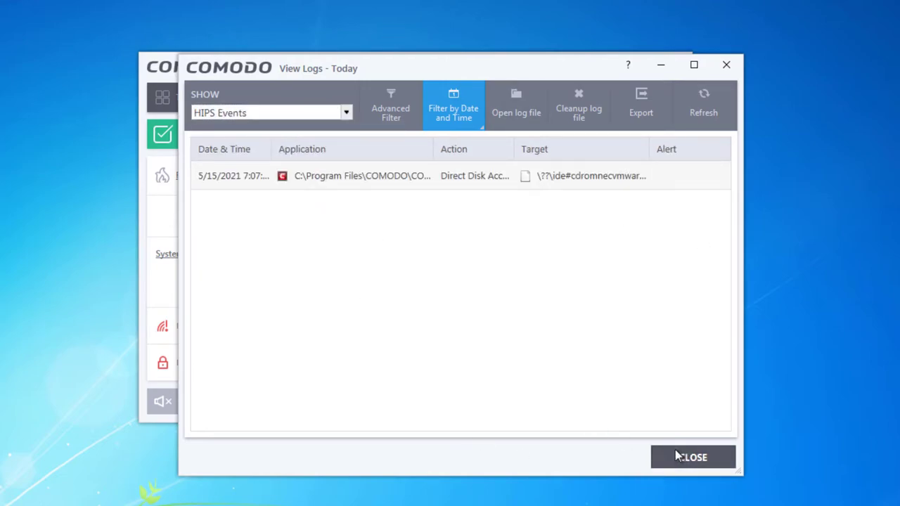
{"action": "left_click", "coordinate": [681, 456]}
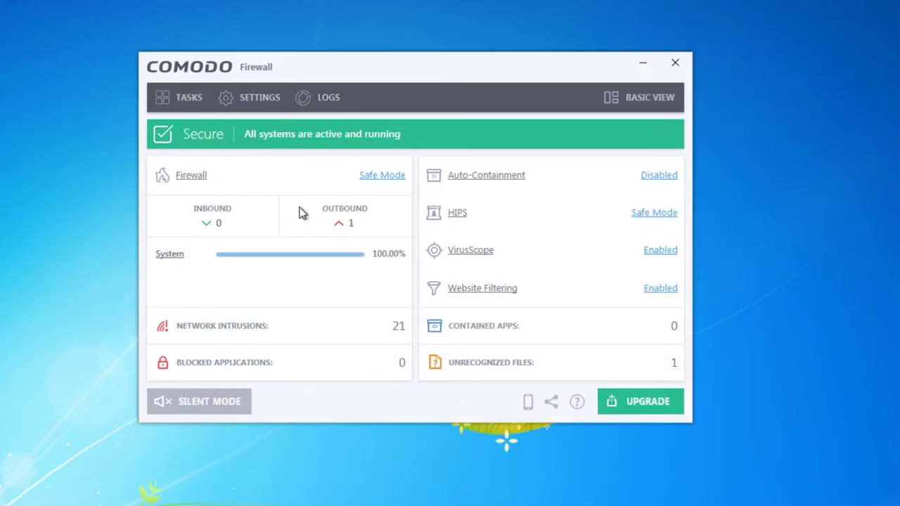
Step: Open the advanced settings and try the Classic and Arcadia themes, returning to the Lycia Theme
{"action": "left_click", "coordinate": [260, 106]}
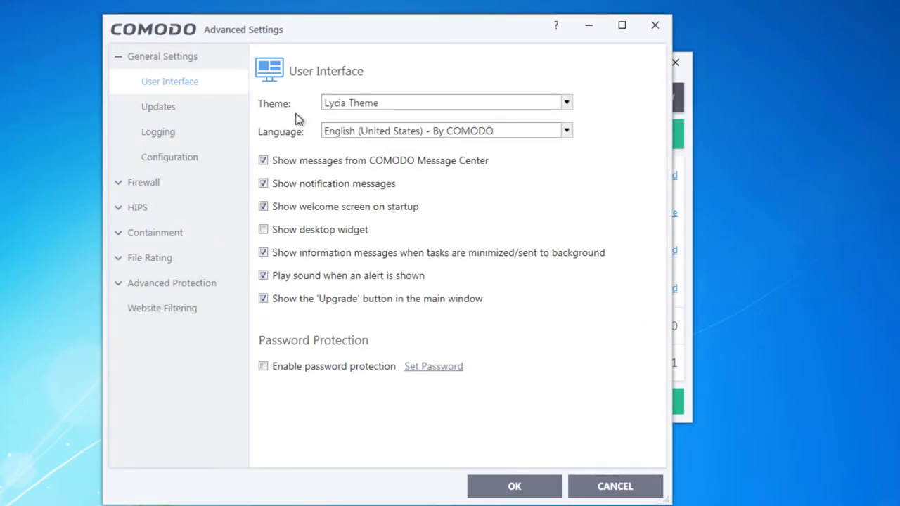
{"action": "left_click", "coordinate": [387, 104]}
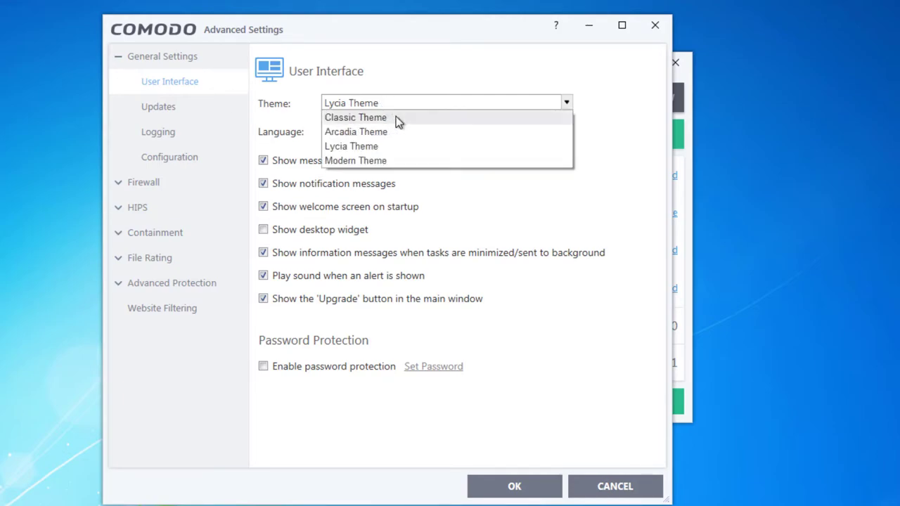
{"action": "left_click", "coordinate": [395, 117]}
{"action": "left_click", "coordinate": [383, 107]}
{"action": "left_click", "coordinate": [388, 132]}
{"action": "left_click", "coordinate": [383, 105]}
{"action": "left_click", "coordinate": [386, 148]}
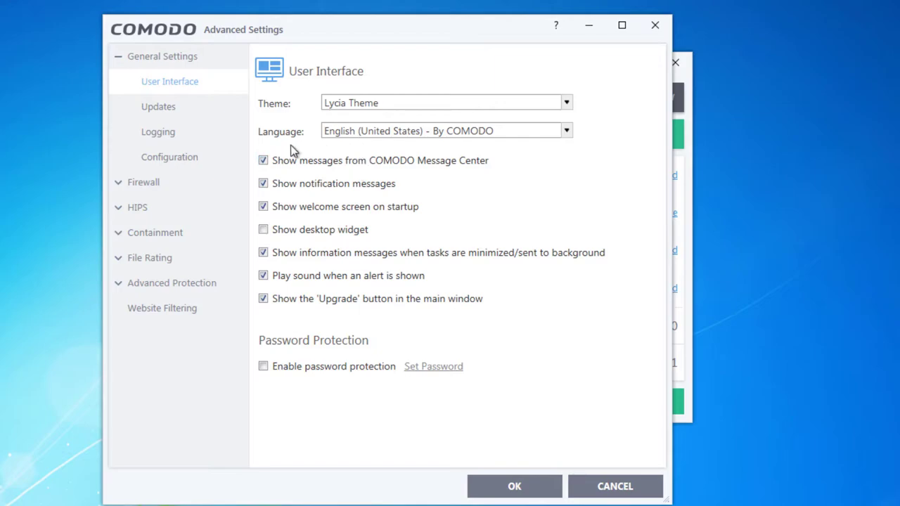
Step: View the available interface languages without changing the selection, and shift the settings window slightly aside
{"action": "left_click", "coordinate": [372, 138]}
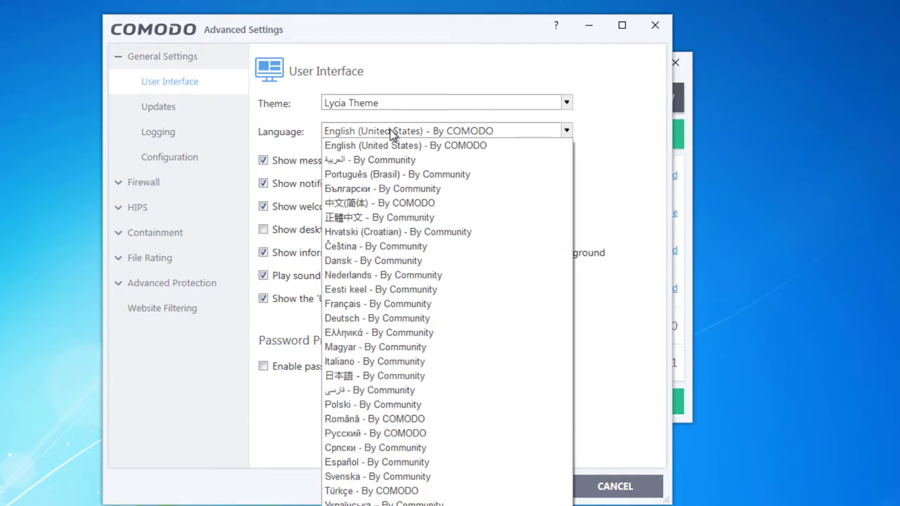
{"action": "left_click", "coordinate": [584, 142]}
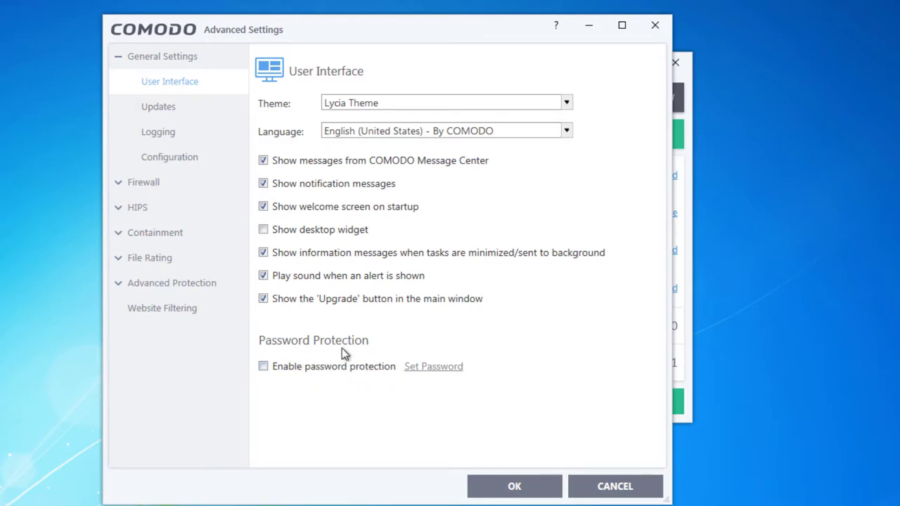
{"action": "left_click_drag", "start_coordinate": [257, 45], "coordinate": [275, 45]}
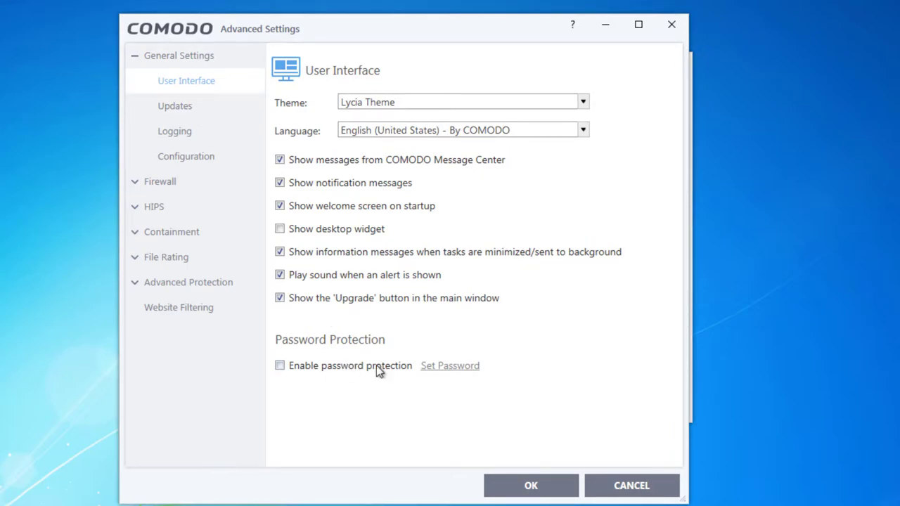
Step: Open the Updates settings and inspect the connections that can be excluded from update checks, cancelling without changes
{"action": "left_click", "coordinate": [184, 106]}
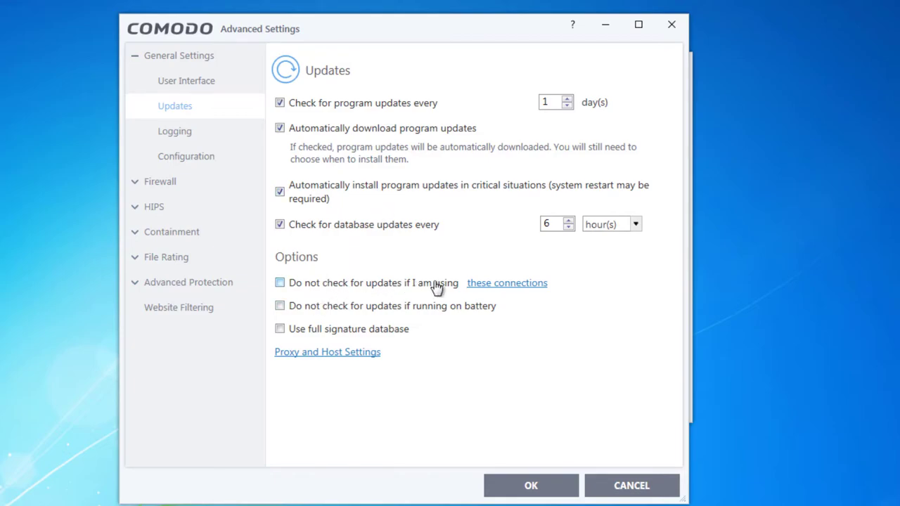
{"action": "left_click", "coordinate": [480, 288]}
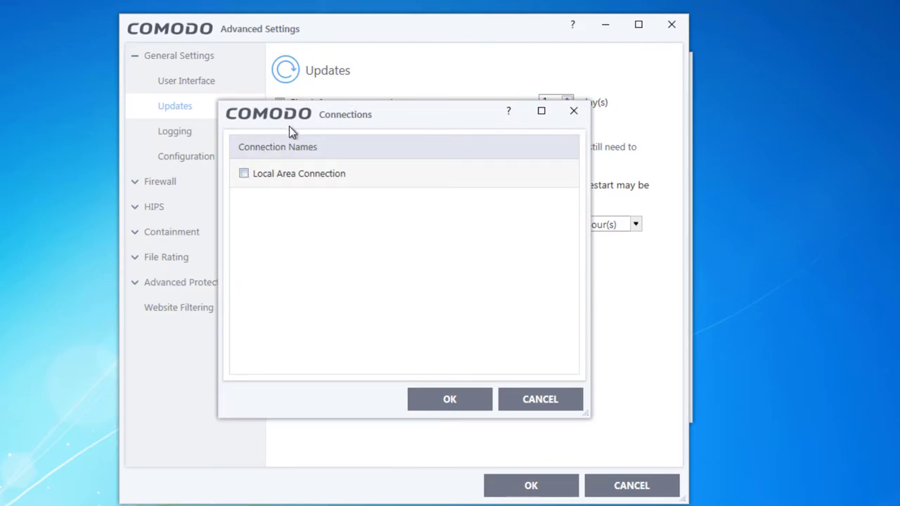
{"action": "left_click_drag", "start_coordinate": [314, 124], "coordinate": [345, 150]}
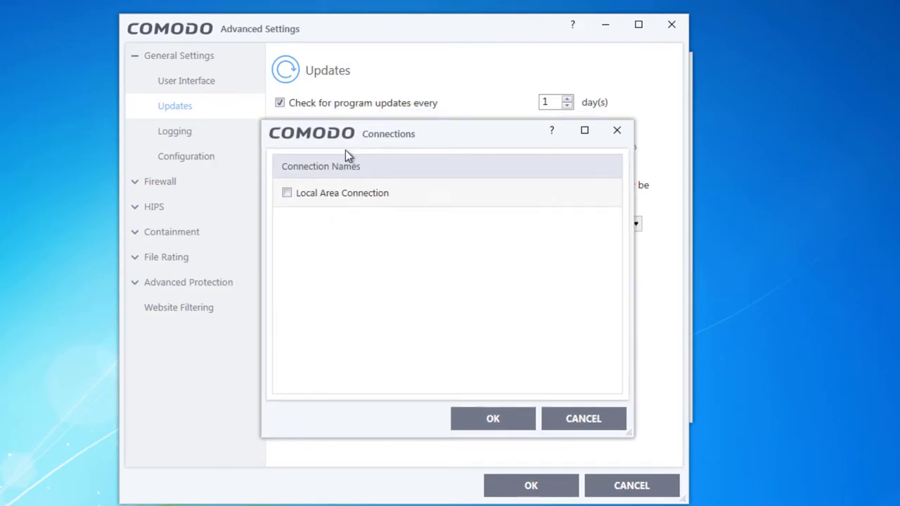
{"action": "left_click", "coordinate": [288, 195]}
{"action": "left_click", "coordinate": [577, 421]}
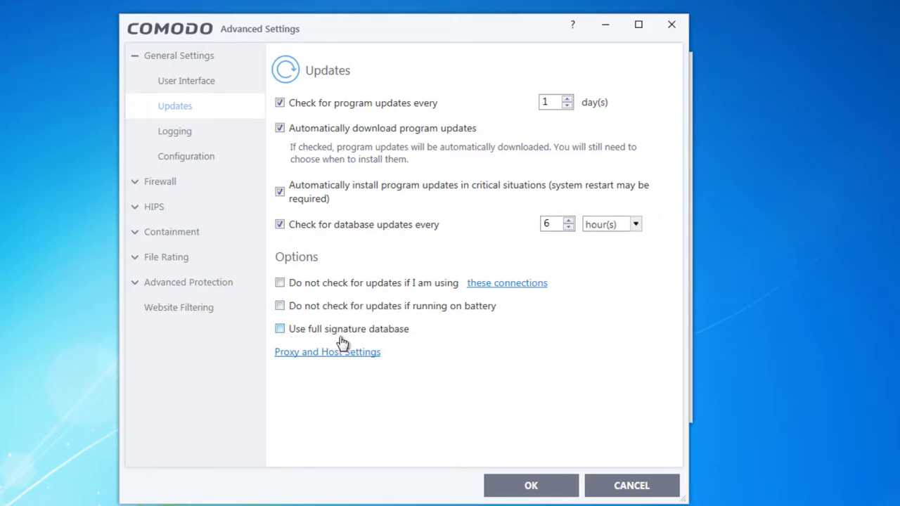
Step: Inspect the Proxy and Host Settings, toggling the proxy option on and off, and cancel without changes
{"action": "left_click", "coordinate": [295, 353]}
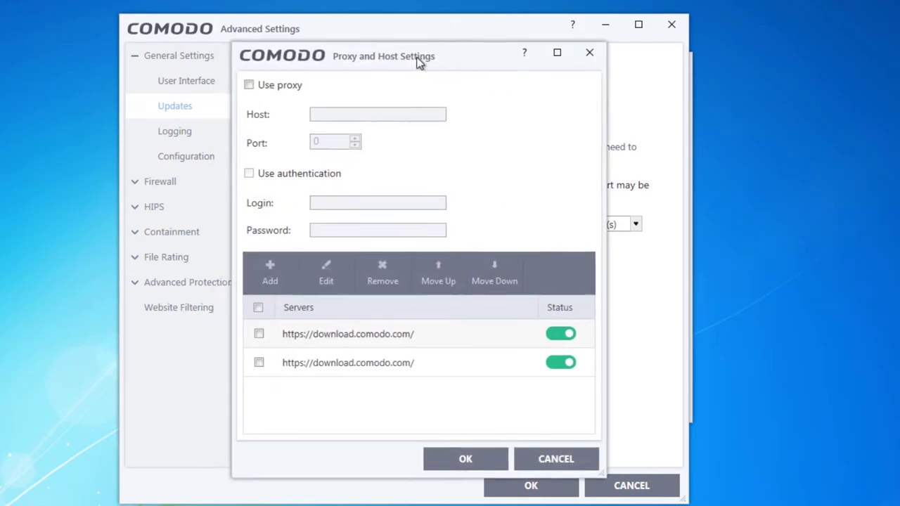
{"action": "left_click", "coordinate": [250, 86]}
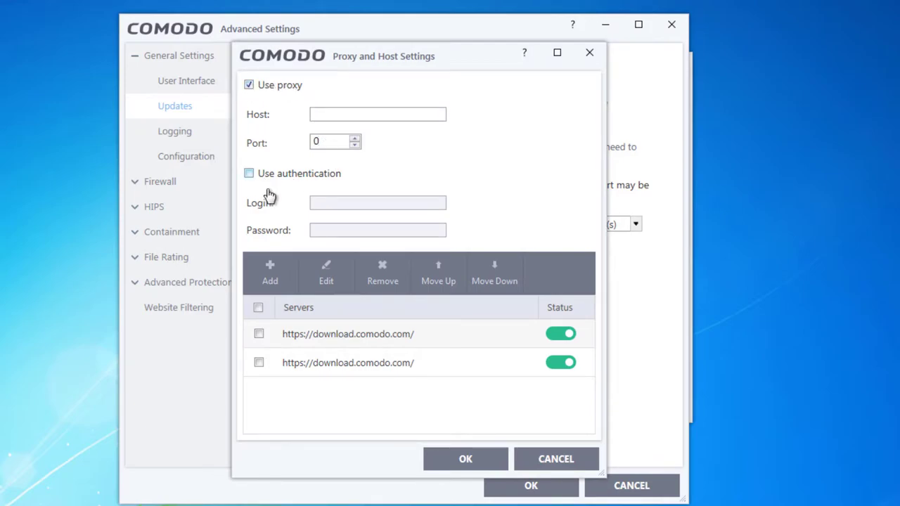
{"action": "left_click", "coordinate": [258, 86]}
{"action": "left_click", "coordinate": [556, 458]}
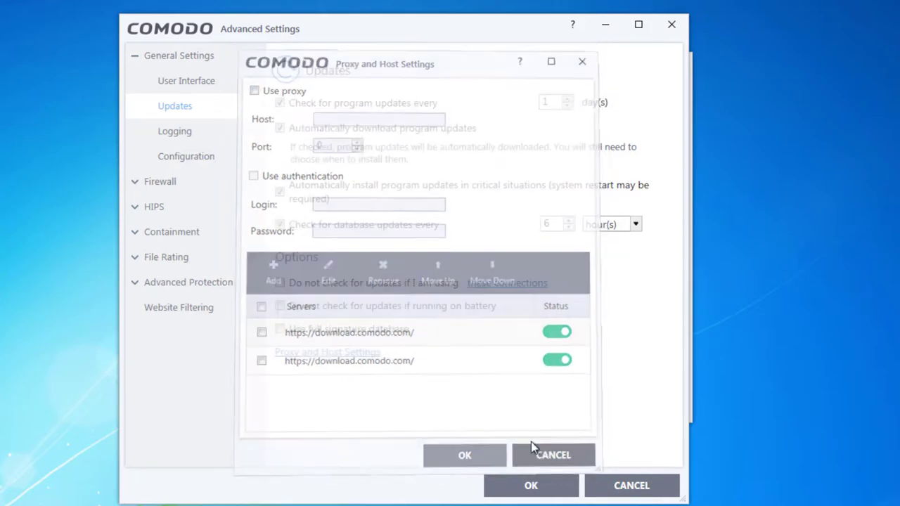
Step: In the Logging settings, keep removing the oldest log records at the size limit and turn off sending anonymous usage statistics
{"action": "left_click", "coordinate": [173, 139]}
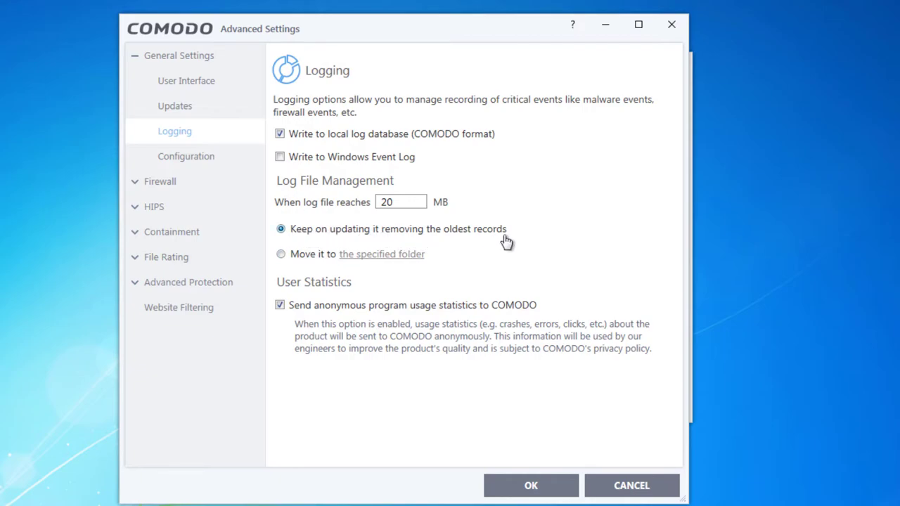
{"action": "left_click", "coordinate": [301, 259]}
{"action": "left_click", "coordinate": [548, 364]}
{"action": "left_click", "coordinate": [327, 226]}
{"action": "left_click", "coordinate": [280, 305]}
Step: Try to activate the COMODO - Internet Security configuration, cancelling the switch at the save prompt
{"action": "left_click", "coordinate": [184, 158]}
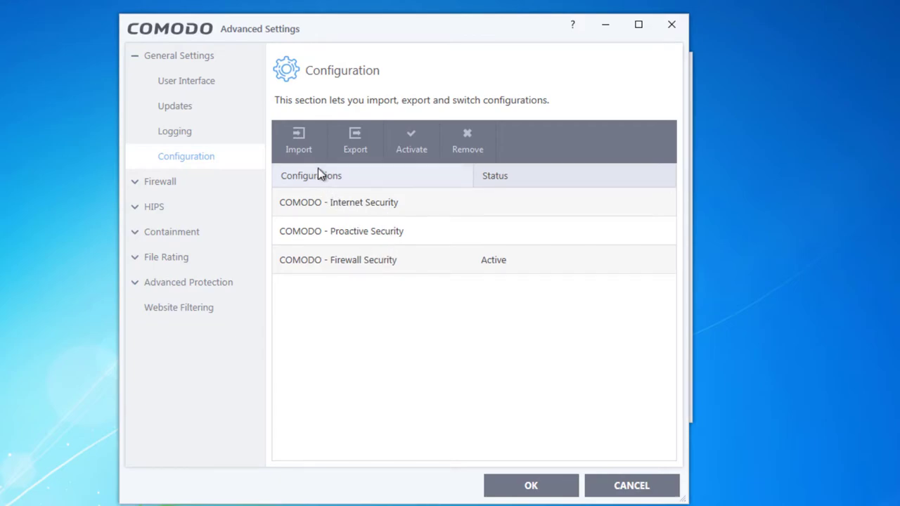
{"action": "left_click", "coordinate": [363, 204]}
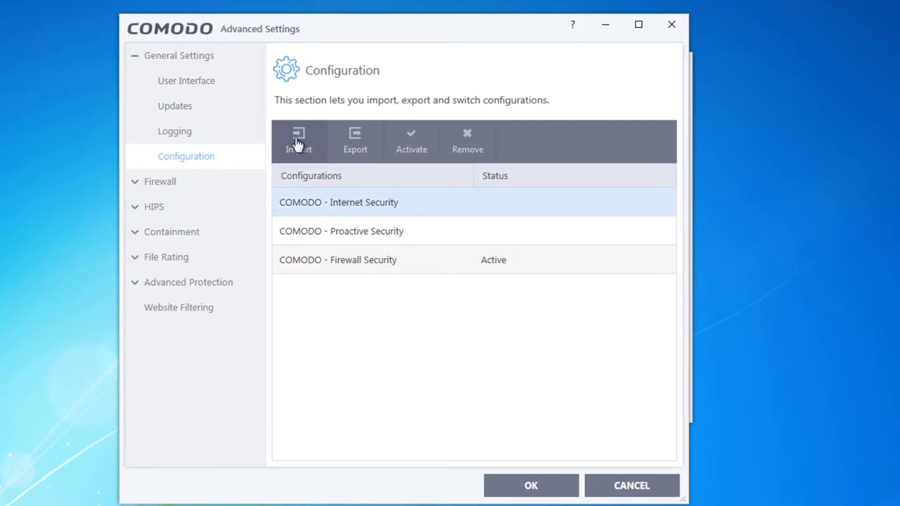
{"action": "left_click", "coordinate": [400, 145]}
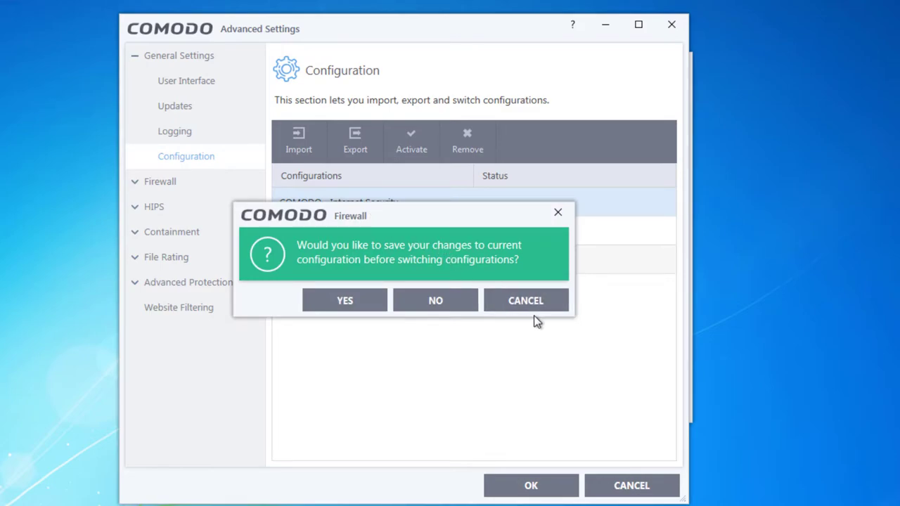
{"action": "left_click", "coordinate": [531, 309]}
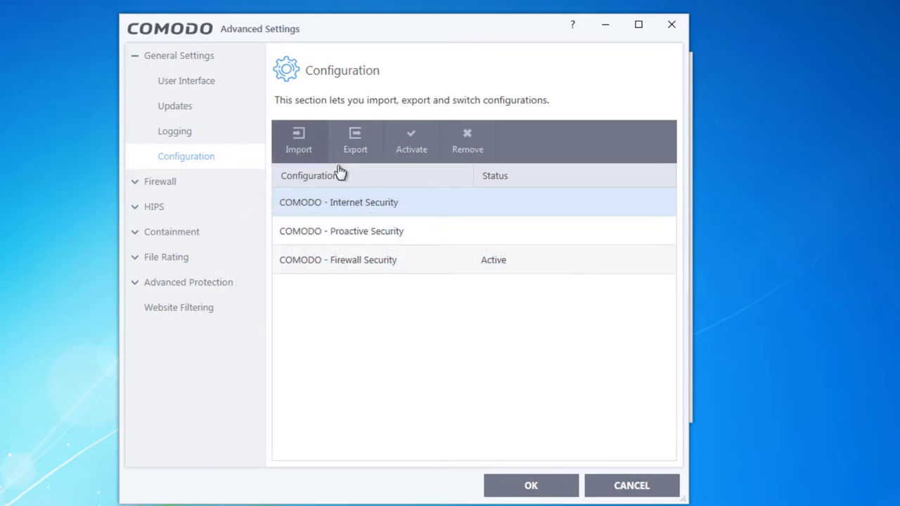
Step: Look through the Internet Security, Proactive Security and Firewall Security configurations, ending with Firewall Security selected
{"action": "left_click", "coordinate": [365, 266]}
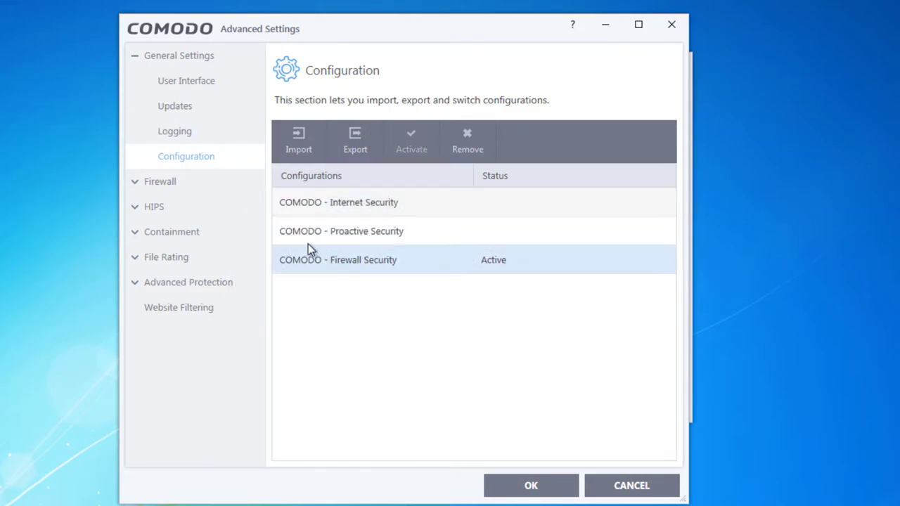
{"action": "left_click", "coordinate": [329, 207]}
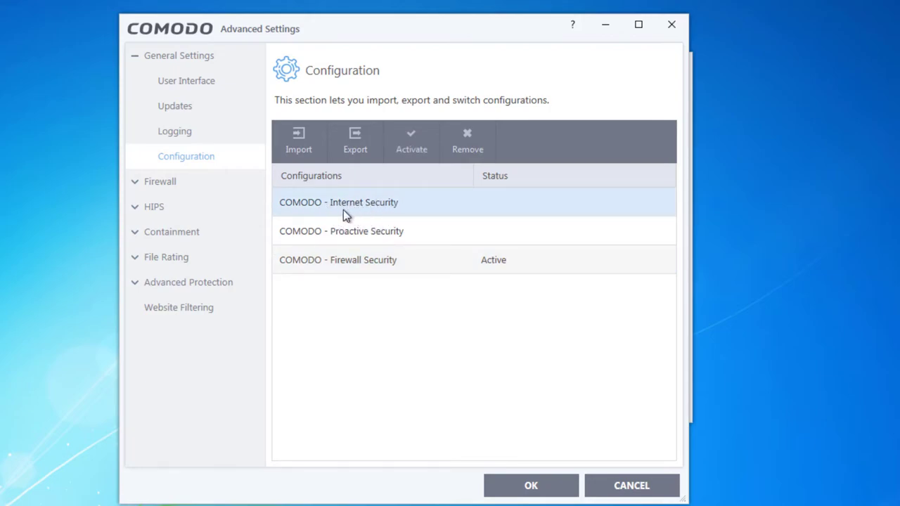
{"action": "left_click", "coordinate": [357, 261]}
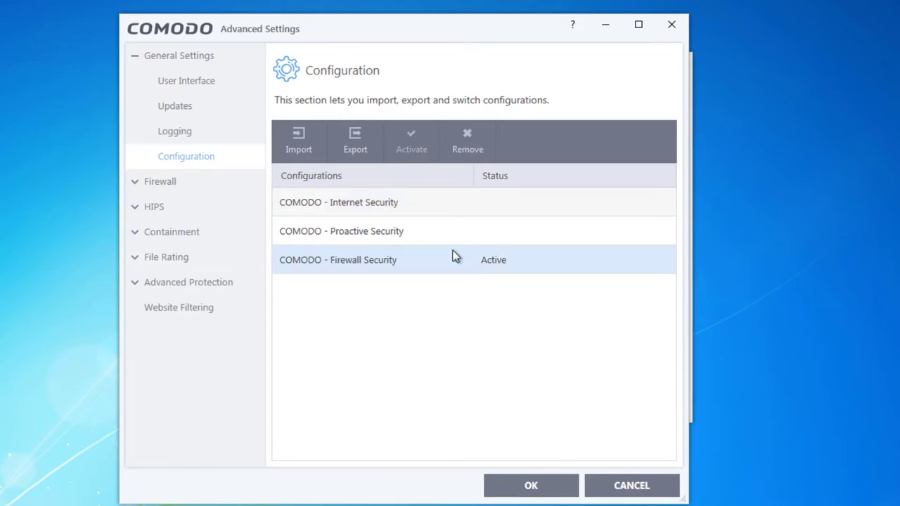
{"action": "left_click", "coordinate": [402, 232]}
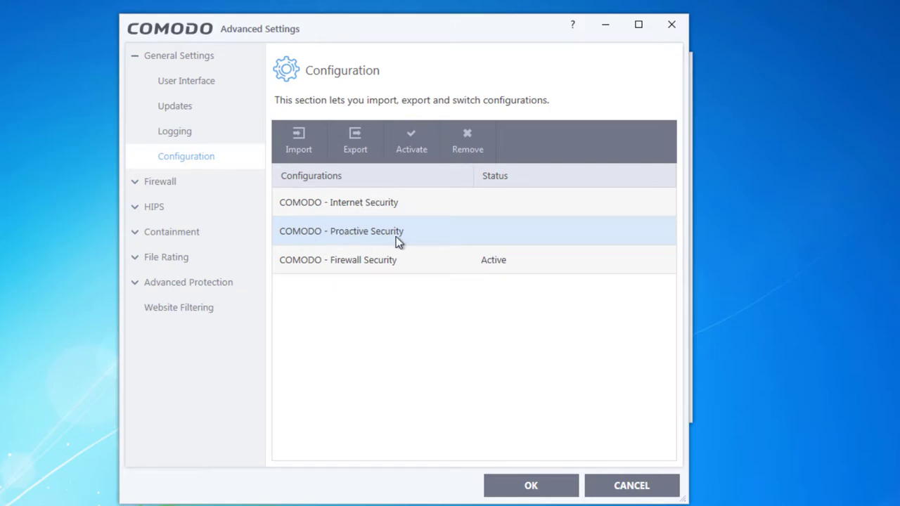
{"action": "left_click", "coordinate": [350, 211]}
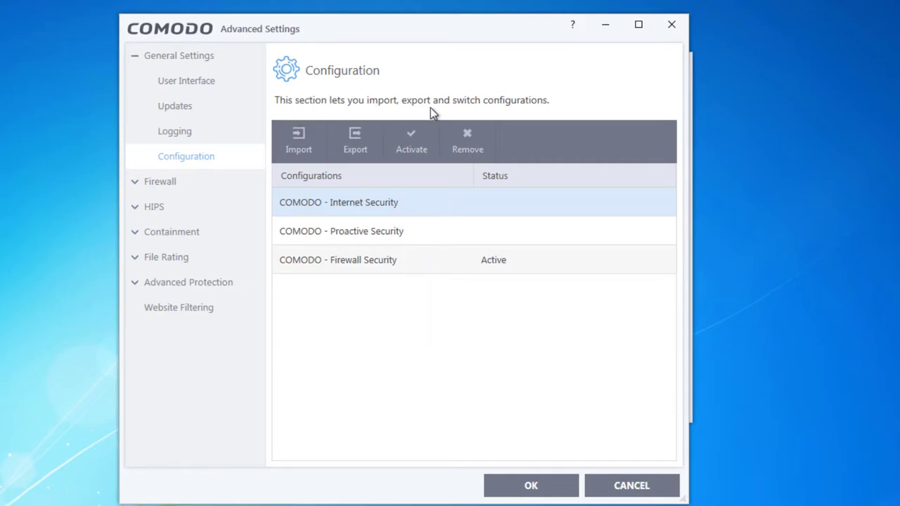
{"action": "left_click", "coordinate": [399, 233]}
{"action": "left_click", "coordinate": [389, 208]}
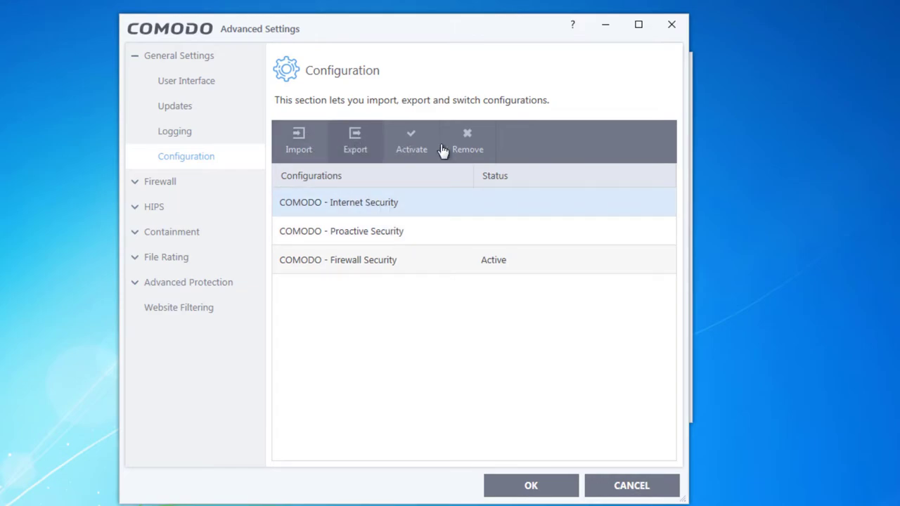
{"action": "left_click", "coordinate": [400, 237]}
{"action": "left_click", "coordinate": [397, 257]}
{"action": "left_click", "coordinate": [376, 203]}
{"action": "left_click", "coordinate": [374, 234]}
{"action": "left_click", "coordinate": [341, 249]}
Step: Open the Firewall Settings and view the available firewall modes, keeping Safe Mode
{"action": "left_click", "coordinate": [172, 183]}
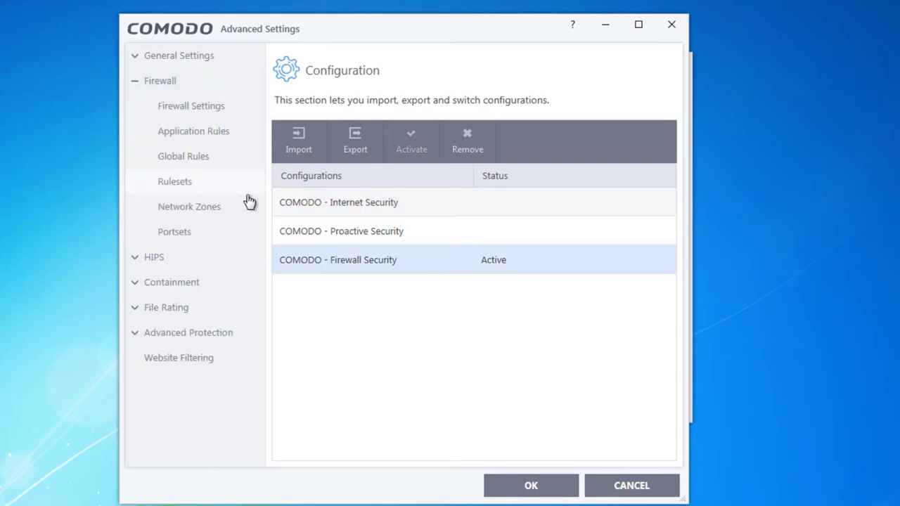
{"action": "left_click", "coordinate": [202, 108]}
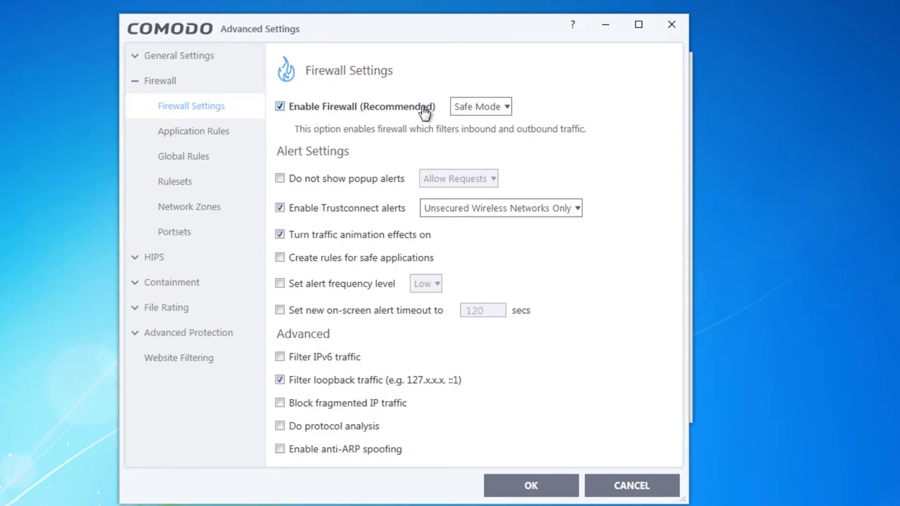
{"action": "left_click", "coordinate": [486, 107]}
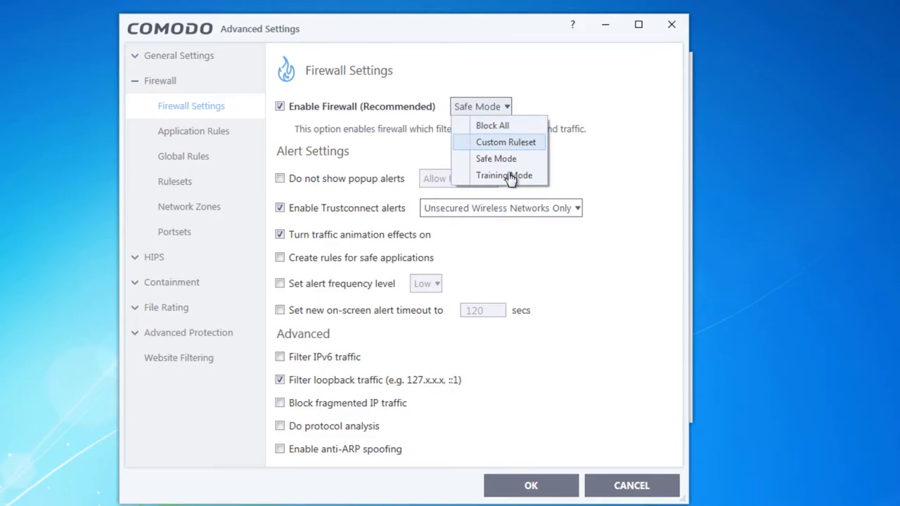
{"action": "left_click", "coordinate": [630, 133]}
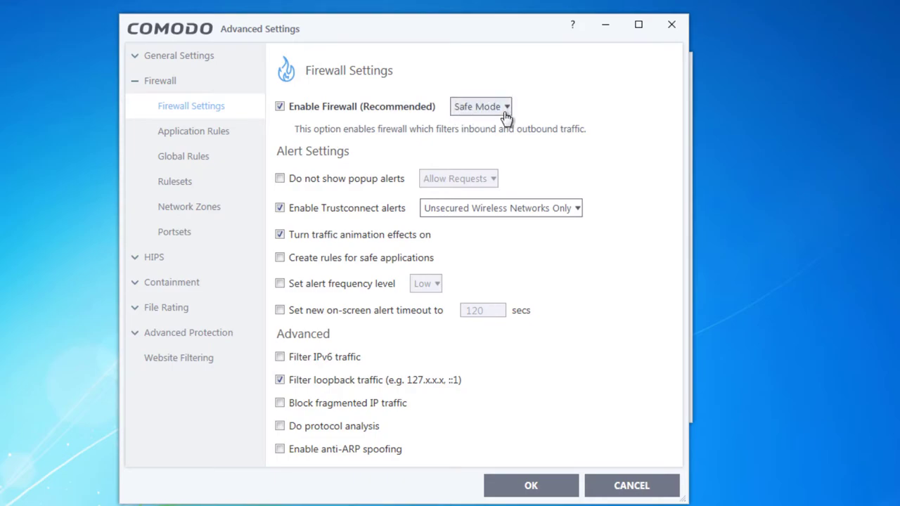
Step: Try suppressing popup alerts to view the allow and block request options, and turn the suppression back off
{"action": "left_click", "coordinate": [391, 184]}
{"action": "left_click", "coordinate": [428, 181]}
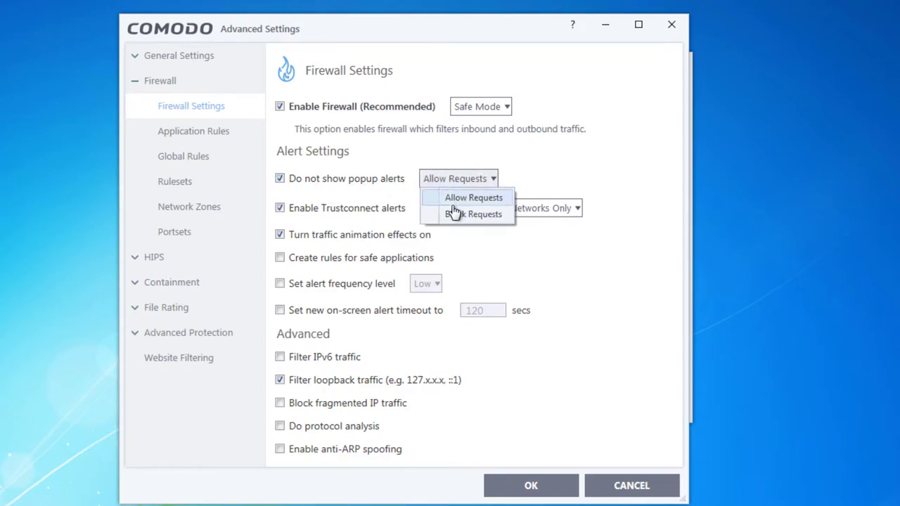
{"action": "left_click", "coordinate": [520, 175]}
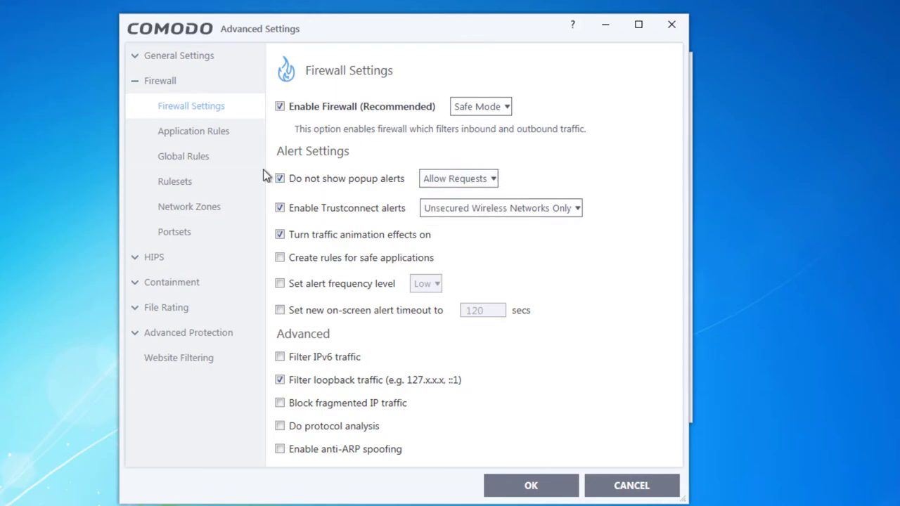
{"action": "left_click", "coordinate": [289, 184]}
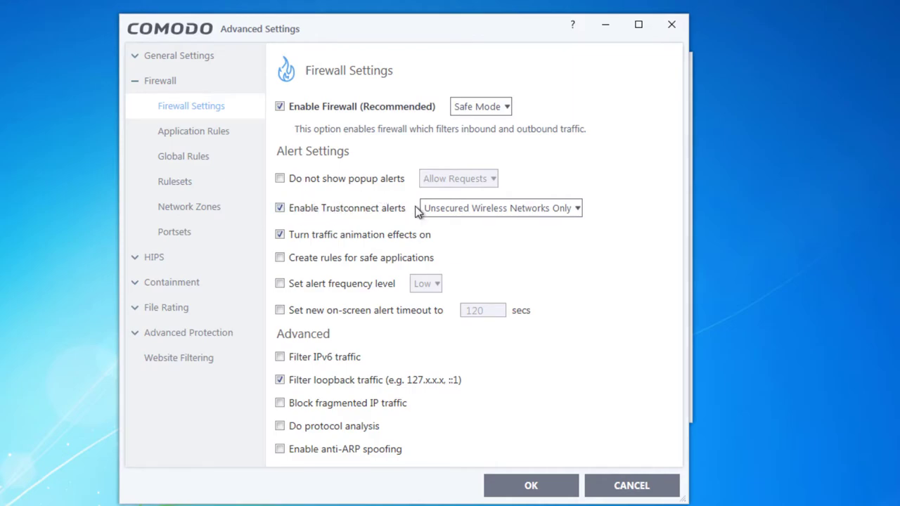
Step: Set Trustconnect alerts to Public and Unsecured Wireless Networks, leaving rule creation for safe applications off
{"action": "left_click", "coordinate": [477, 211]}
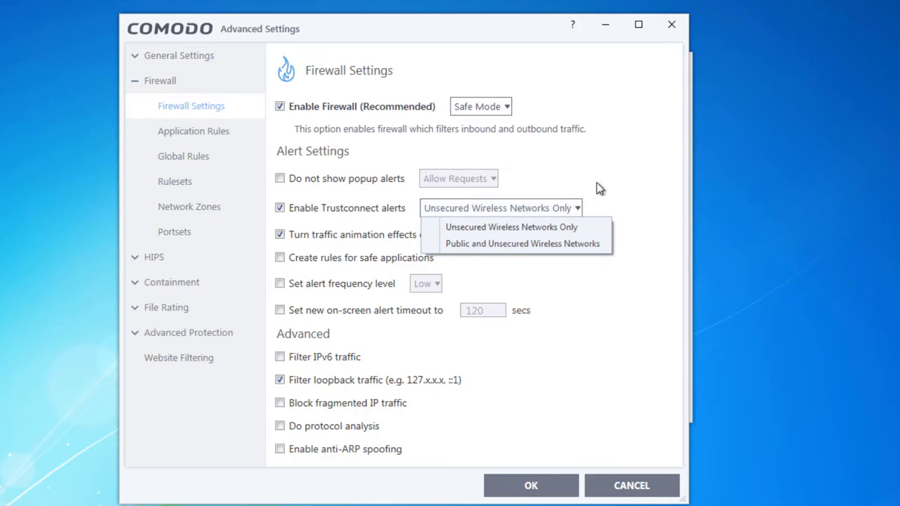
{"action": "left_click", "coordinate": [450, 244]}
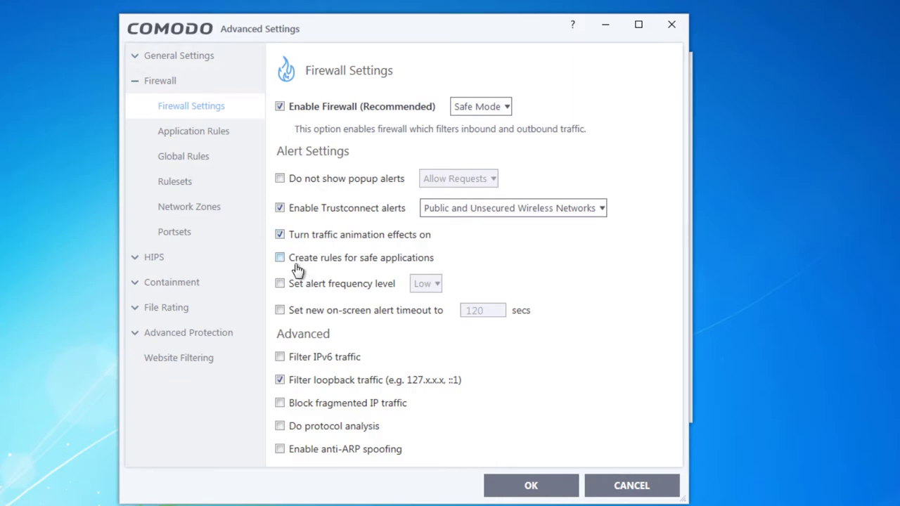
{"action": "left_click", "coordinate": [338, 268]}
{"action": "left_click", "coordinate": [345, 263]}
{"action": "left_click", "coordinate": [342, 262]}
{"action": "left_click", "coordinate": [334, 263]}
Step: Try enabling the alert frequency level to view its options from Very High to Very Low, and turn it back off
{"action": "left_click", "coordinate": [306, 285]}
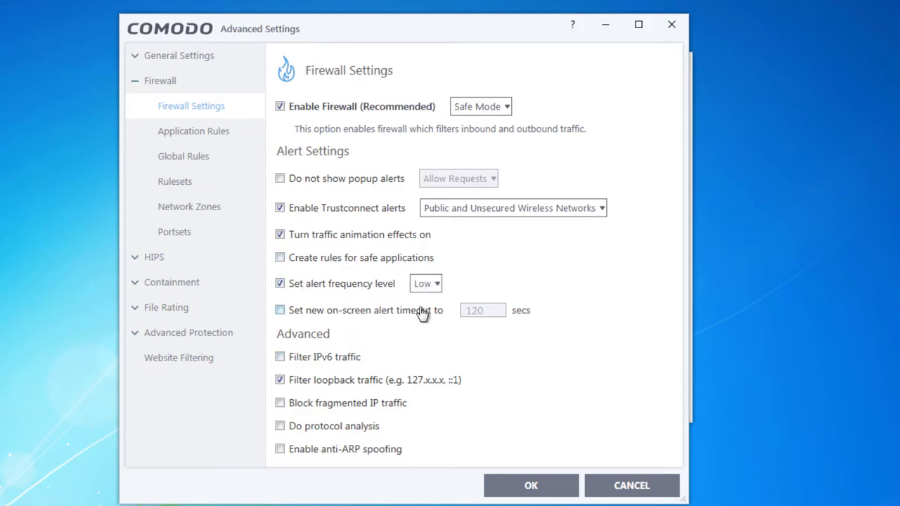
{"action": "left_click", "coordinate": [425, 285]}
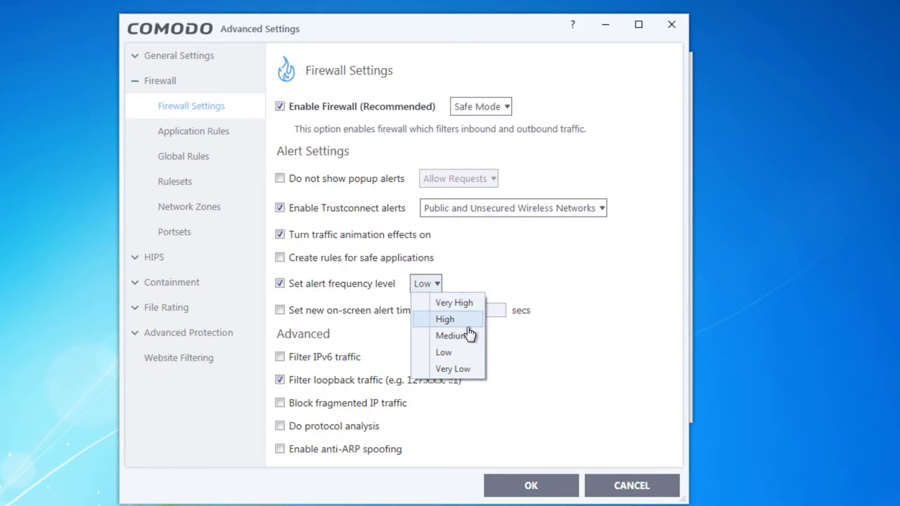
{"action": "left_click", "coordinate": [444, 310]}
{"action": "left_click", "coordinate": [311, 289]}
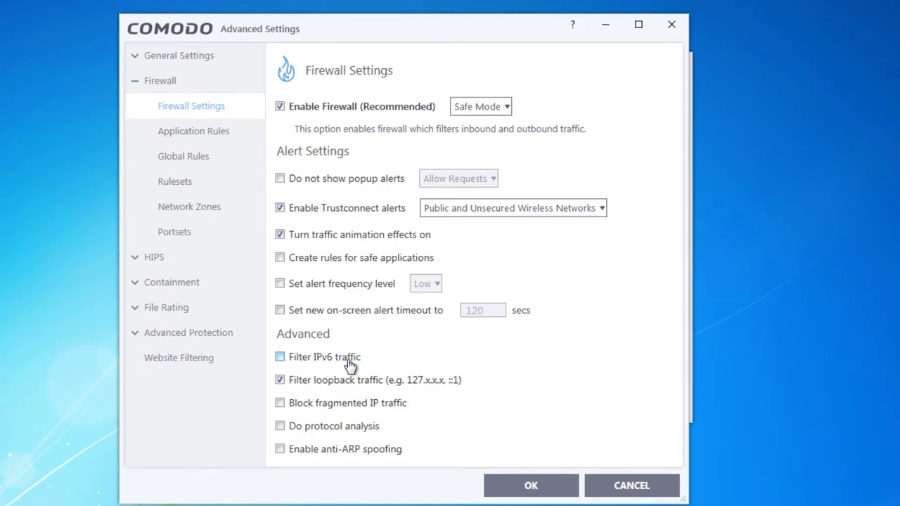
Step: Enable IPv6 traffic filtering, protocol analysis and anti-ARP spoofing, leaving the blocking of fragmented IP traffic off
{"action": "left_click", "coordinate": [299, 359]}
{"action": "left_click", "coordinate": [325, 411]}
{"action": "left_click", "coordinate": [318, 412]}
{"action": "left_click", "coordinate": [295, 430]}
{"action": "left_click", "coordinate": [354, 456]}
Step: Start a new application rule in the firewall's Application Rules and copy the Web Browser ruleset into its custom rules
{"action": "left_click", "coordinate": [222, 137]}
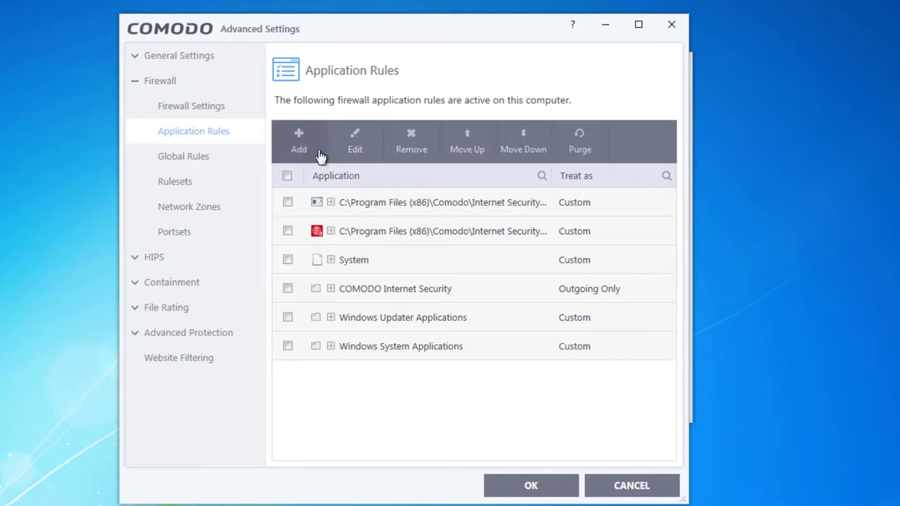
{"action": "left_click", "coordinate": [298, 139]}
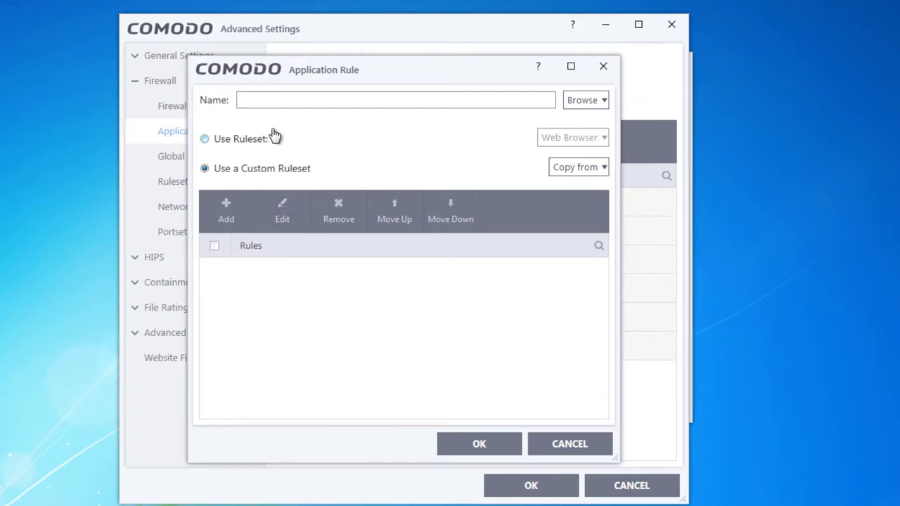
{"action": "left_click", "coordinate": [596, 100]}
{"action": "left_click", "coordinate": [601, 167]}
{"action": "mouse_move", "coordinate": [609, 186]}
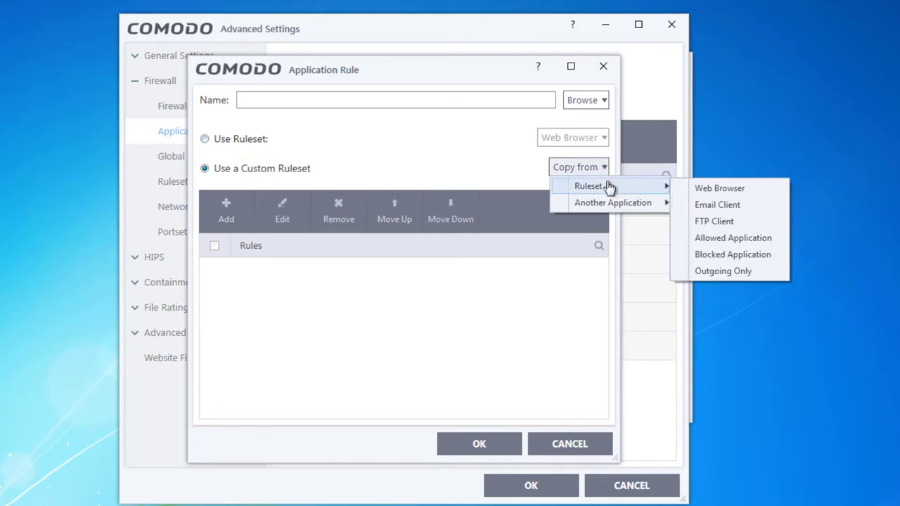
{"action": "left_click", "coordinate": [717, 187]}
{"action": "scroll", "coordinate": [450, 318], "scroll_direction": "down", "scroll_amount": 1}
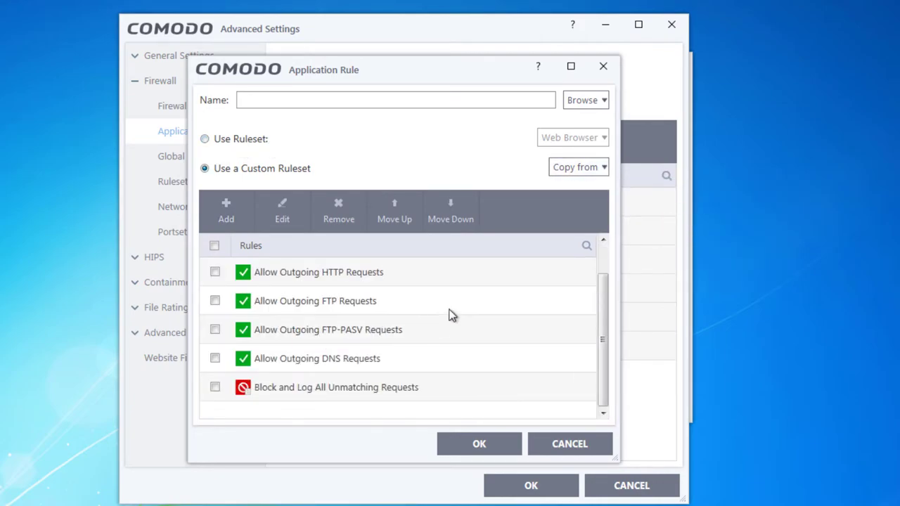
{"action": "scroll", "coordinate": [357, 387], "scroll_direction": "up", "scroll_amount": 1}
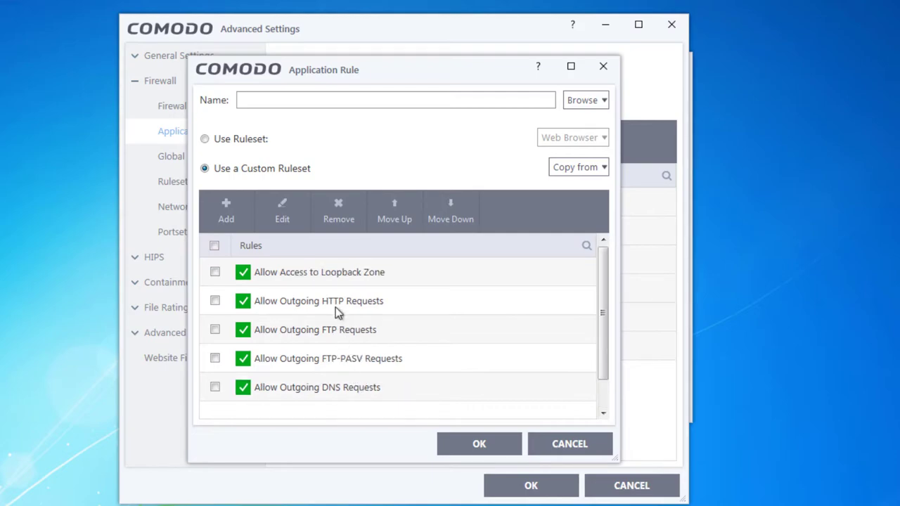
Step: Select the Allow Outgoing HTTP Requests rule and view the file picker for the target application, dismissing it without a choice
{"action": "left_click", "coordinate": [351, 272]}
{"action": "left_click", "coordinate": [362, 307]}
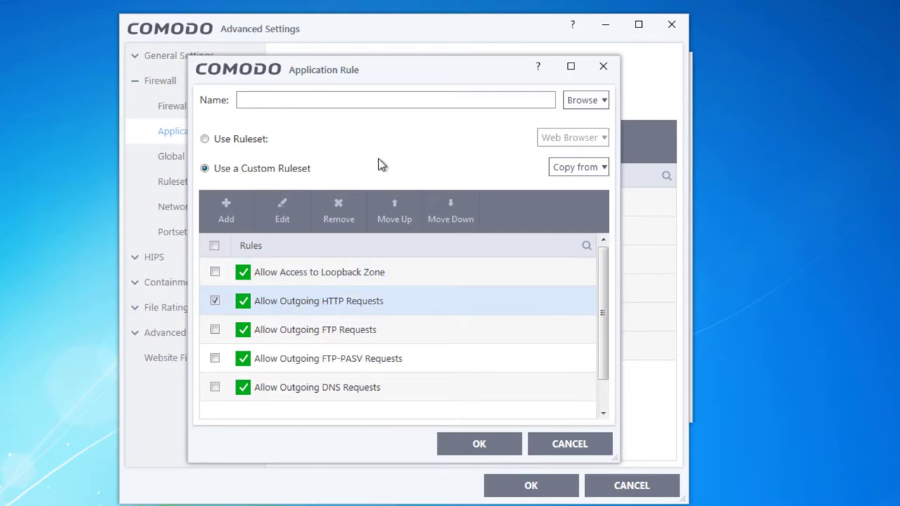
{"action": "left_click", "coordinate": [593, 103]}
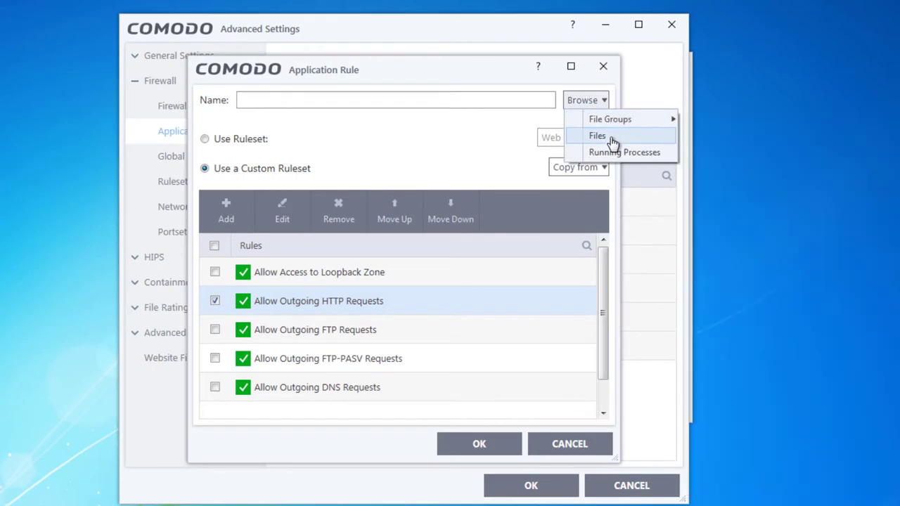
{"action": "left_click", "coordinate": [610, 140]}
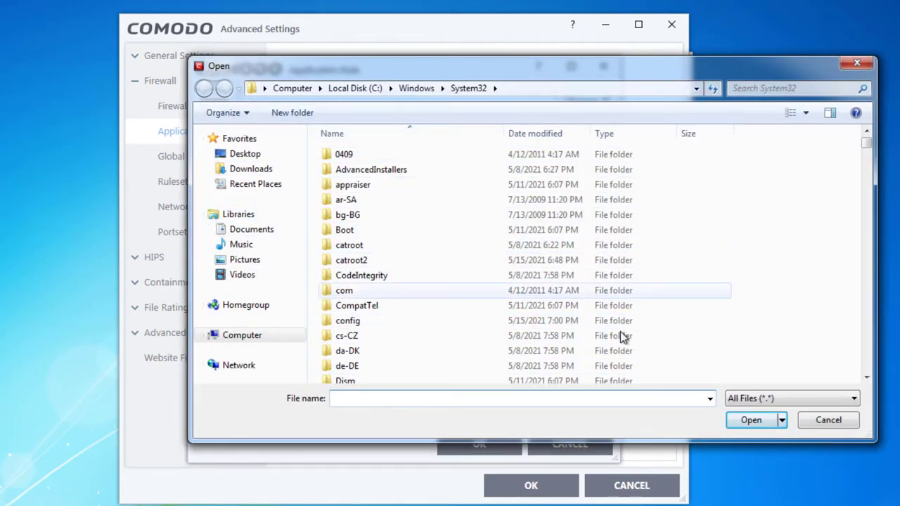
{"action": "left_click", "coordinate": [823, 419]}
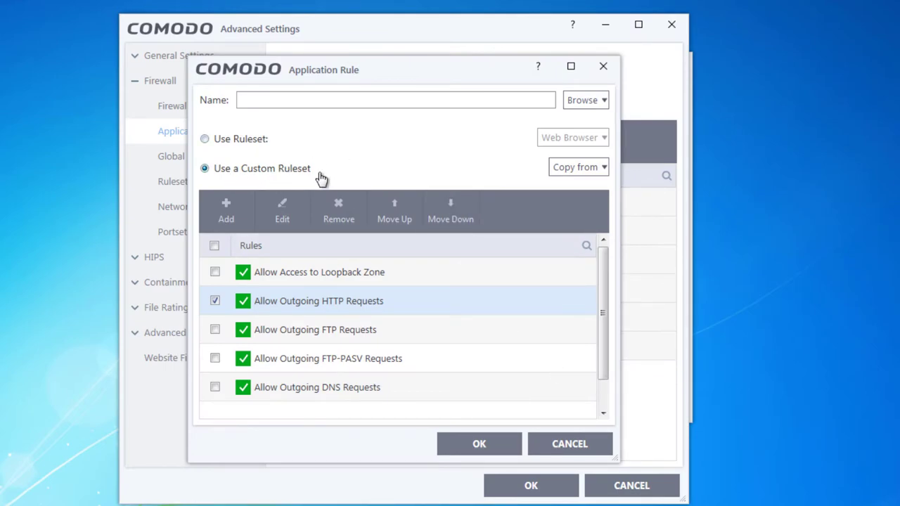
Step: Switch the application rule to a predefined ruleset and look through the available rulesets, choosing Web Browser
{"action": "left_click", "coordinate": [251, 141]}
{"action": "left_click", "coordinate": [575, 137]}
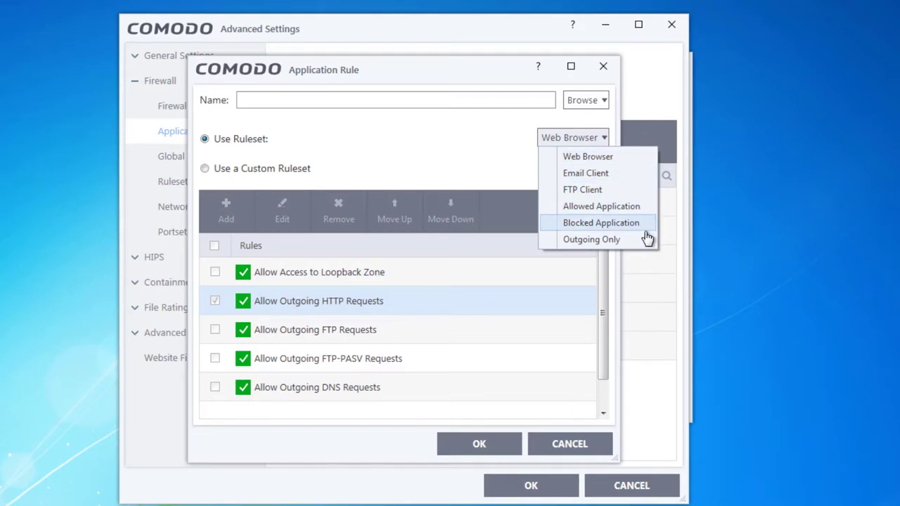
{"action": "left_click", "coordinate": [470, 149]}
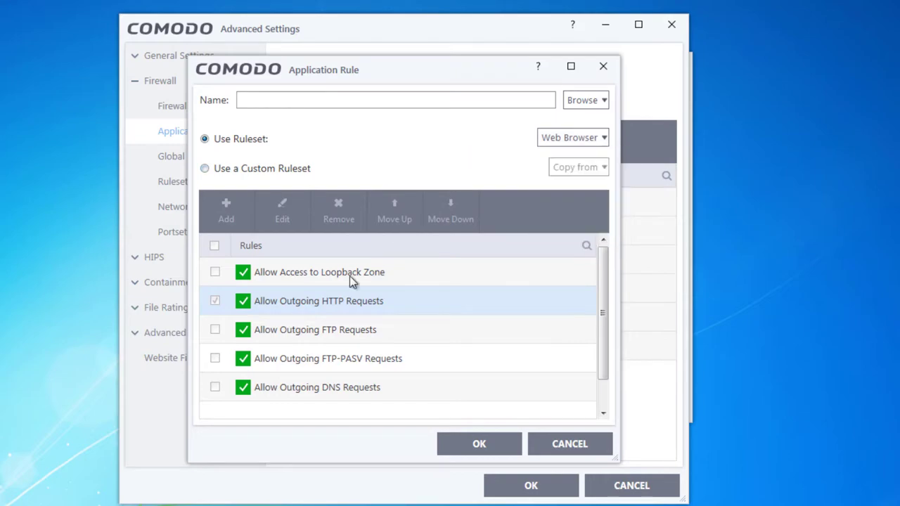
{"action": "left_click", "coordinate": [596, 143]}
{"action": "left_click", "coordinate": [598, 153]}
{"action": "left_click", "coordinate": [264, 170]}
{"action": "left_click", "coordinate": [248, 140]}
{"action": "left_click", "coordinate": [563, 140]}
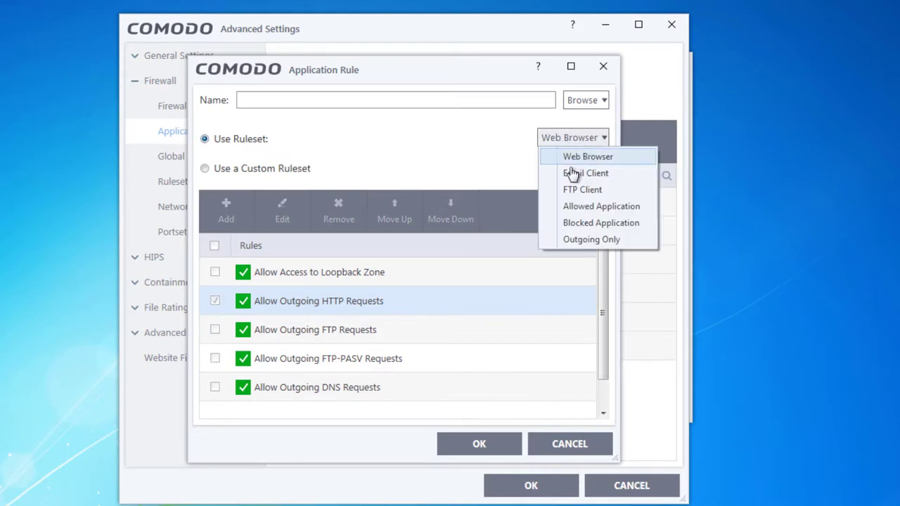
{"action": "left_click", "coordinate": [571, 152]}
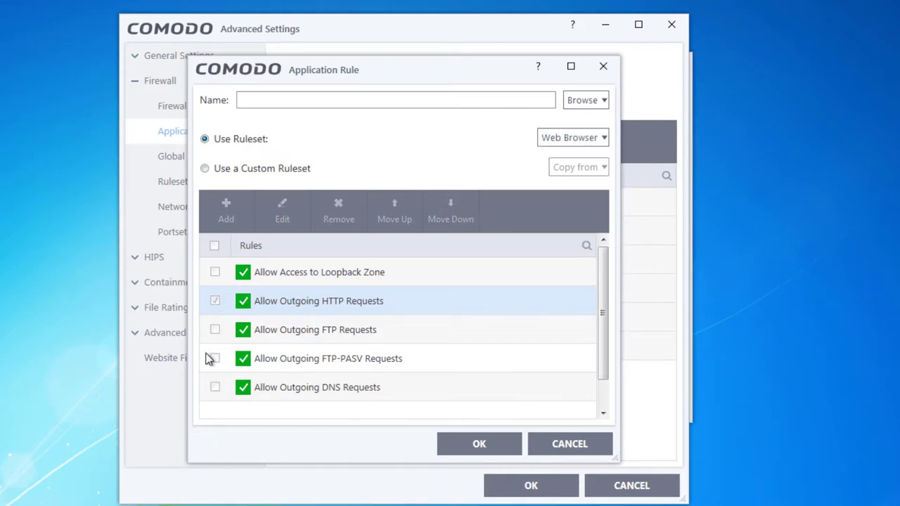
Step: Switch the application rule back to a custom ruleset and copy the Web Browser rules into it again
{"action": "left_click", "coordinate": [261, 174]}
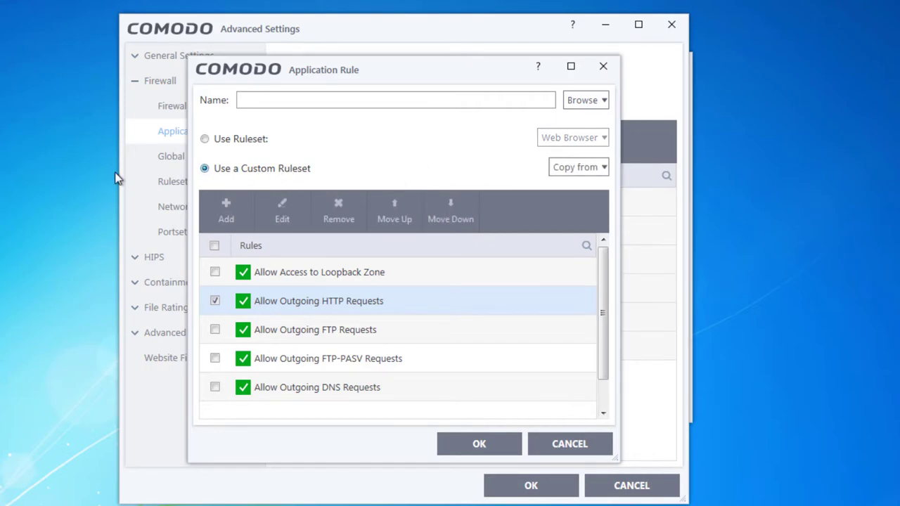
{"action": "left_click", "coordinate": [574, 174]}
{"action": "mouse_move", "coordinate": [644, 190]}
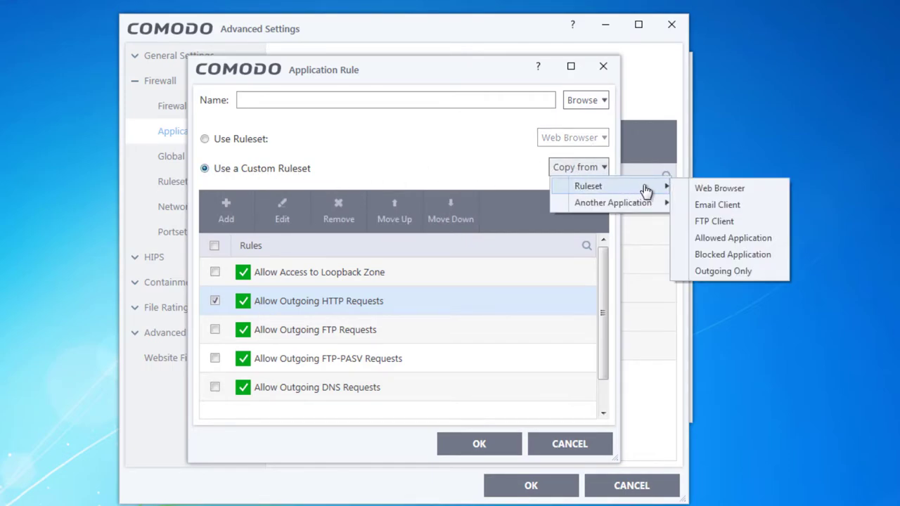
{"action": "left_click", "coordinate": [703, 189]}
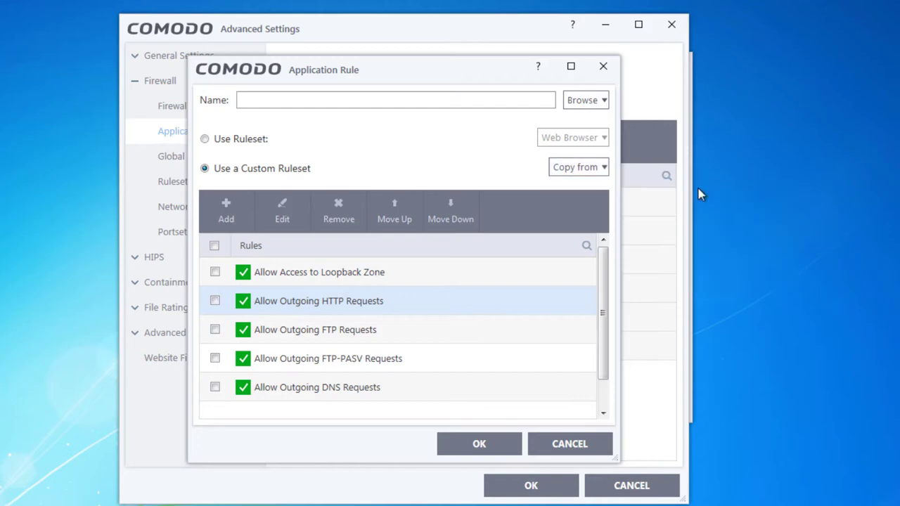
{"action": "scroll", "coordinate": [331, 351], "scroll_direction": "down", "scroll_amount": 1}
{"action": "scroll", "coordinate": [319, 361], "scroll_direction": "up", "scroll_amount": 1}
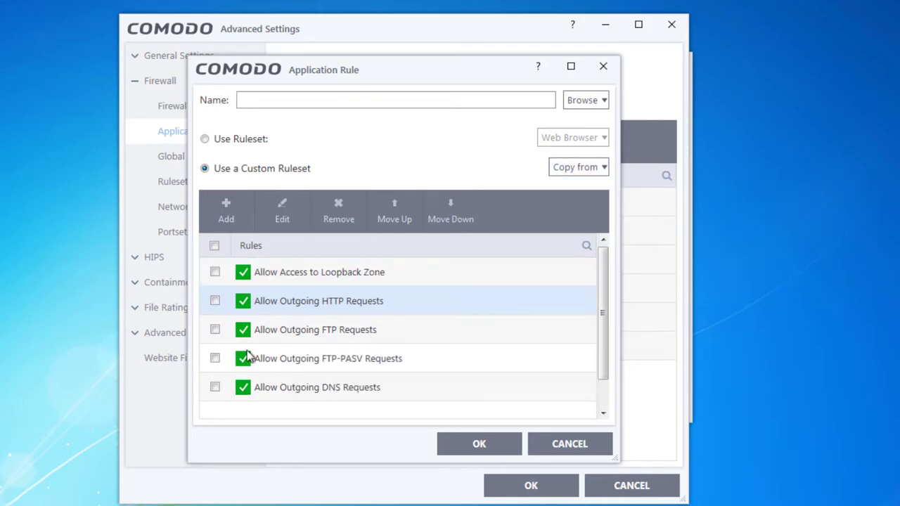
Step: Select Allow Outgoing HTTP Requests, review the remaining copied rules, and discard the new application rule
{"action": "left_click", "coordinate": [215, 302]}
{"action": "scroll", "coordinate": [244, 340], "scroll_direction": "down", "scroll_amount": 1}
{"action": "scroll", "coordinate": [305, 351], "scroll_direction": "up", "scroll_amount": 1}
{"action": "scroll", "coordinate": [393, 338], "scroll_direction": "down", "scroll_amount": 1}
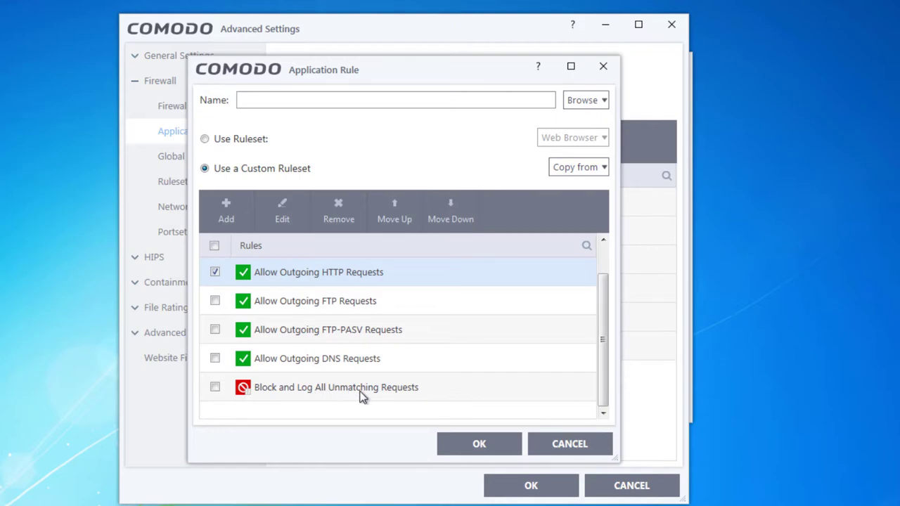
{"action": "left_click", "coordinate": [563, 447]}
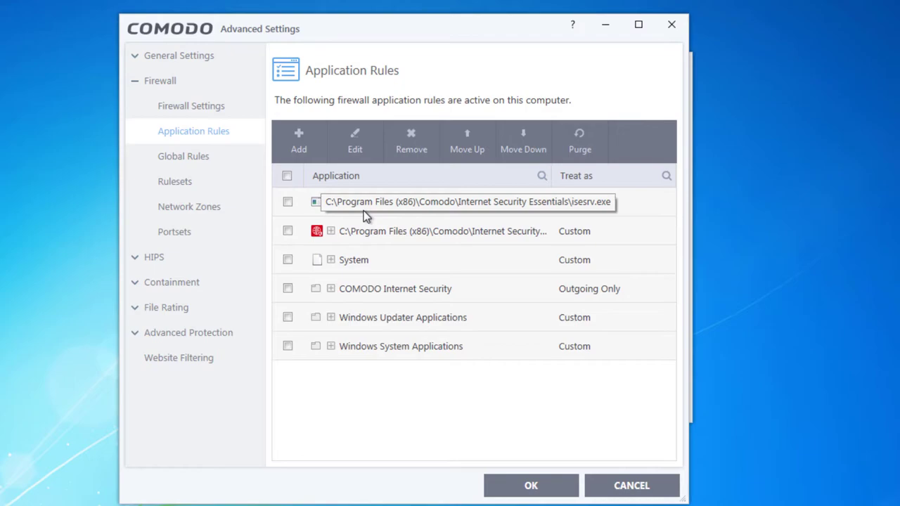
Step: Open the firewall's Global Rules and start a new firewall rule
{"action": "left_click", "coordinate": [181, 156]}
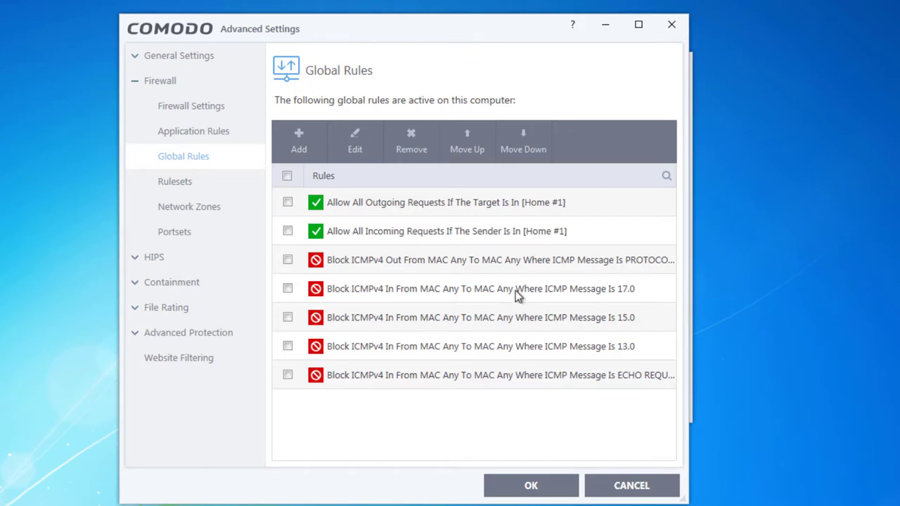
{"action": "left_click", "coordinate": [316, 152]}
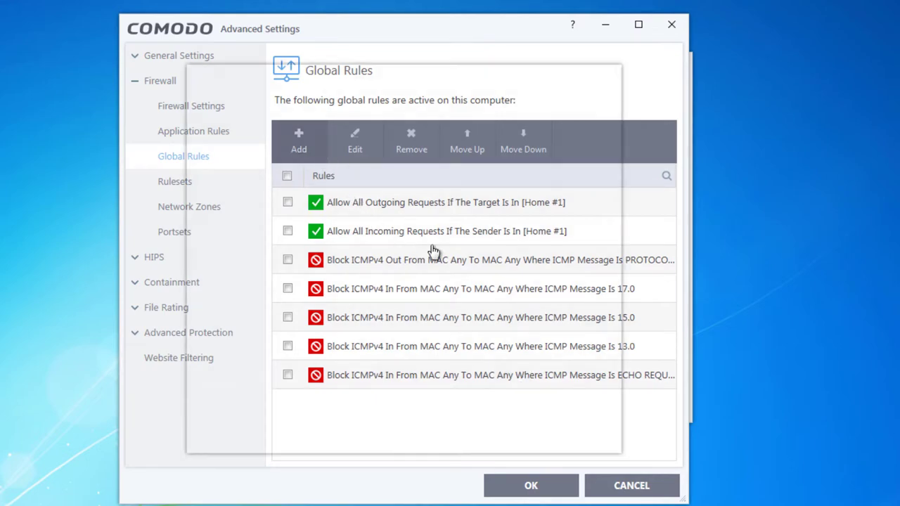
{"action": "left_click", "coordinate": [351, 116]}
{"action": "left_click", "coordinate": [309, 122]}
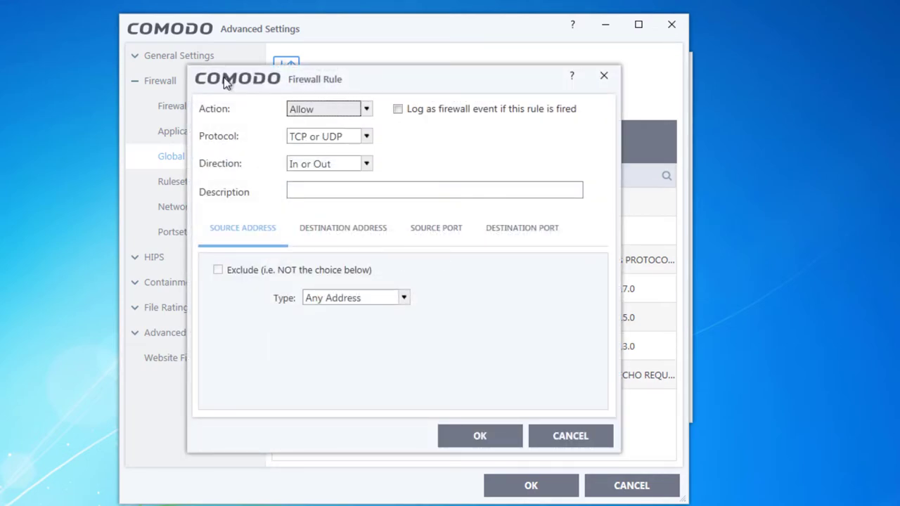
{"action": "left_click_drag", "start_coordinate": [372, 73], "coordinate": [437, 84]}
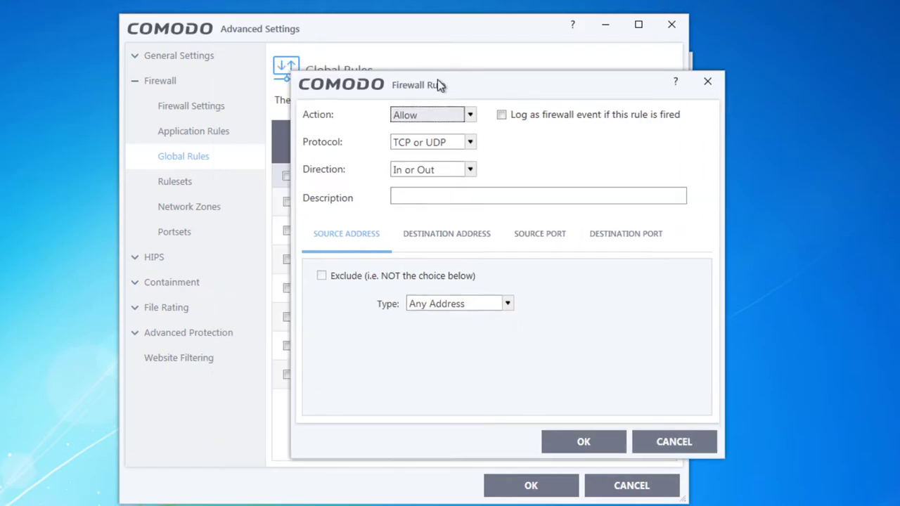
Step: View the new global rule's action, protocol and direction options, keeping Allow, TCP or UDP, and In or Out
{"action": "left_click", "coordinate": [416, 121]}
{"action": "left_click", "coordinate": [434, 126]}
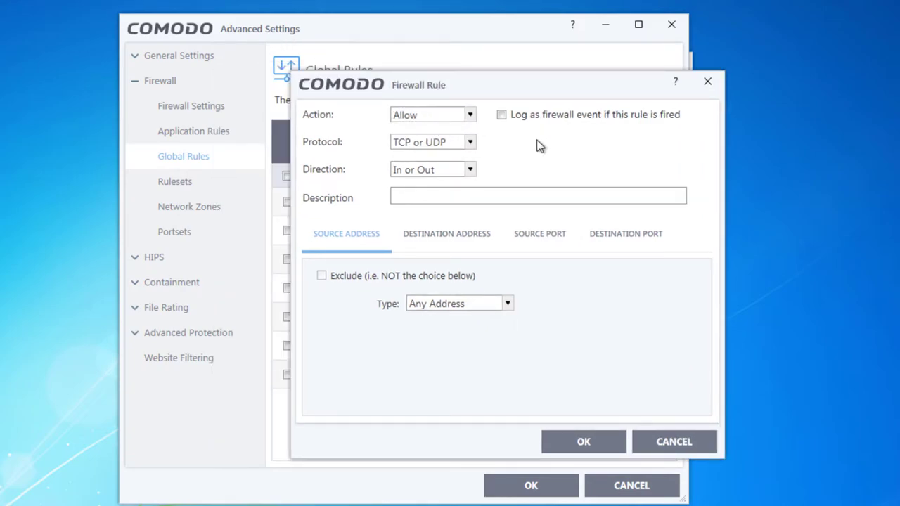
{"action": "left_click", "coordinate": [468, 146]}
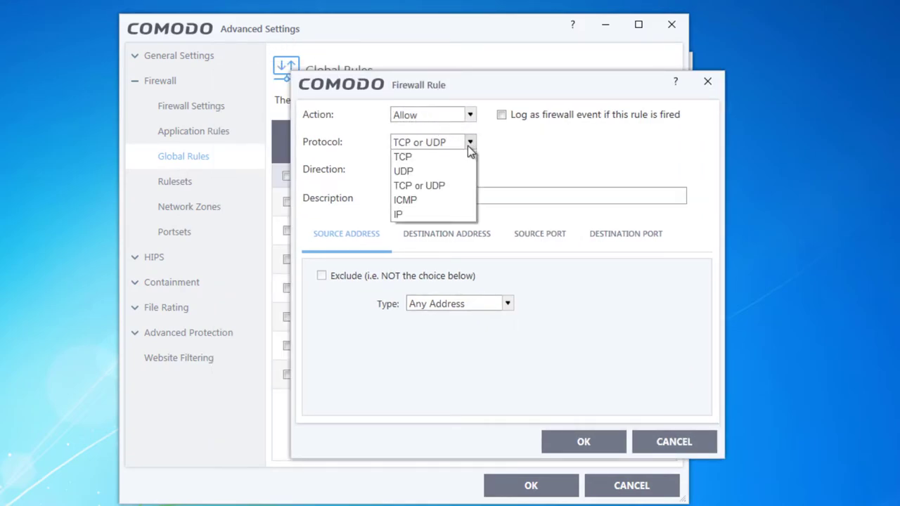
{"action": "left_click", "coordinate": [537, 187]}
{"action": "left_click", "coordinate": [447, 175]}
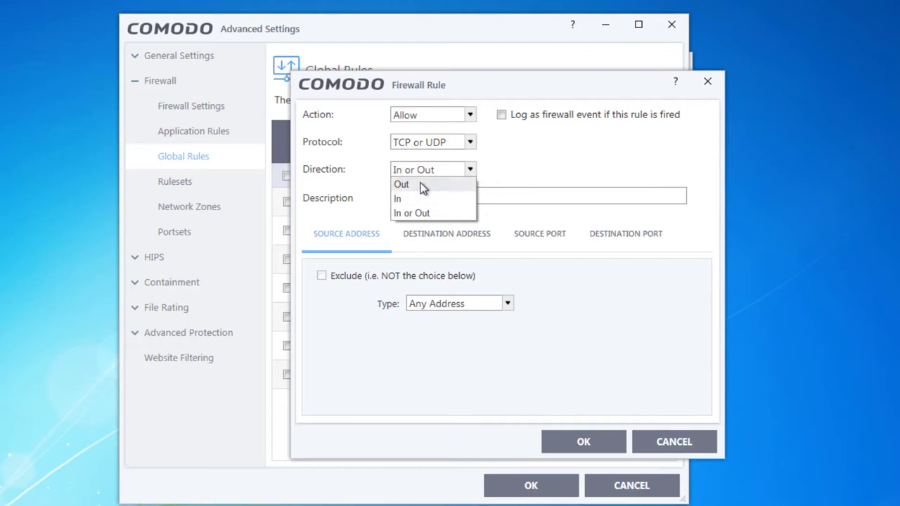
{"action": "left_click", "coordinate": [412, 213]}
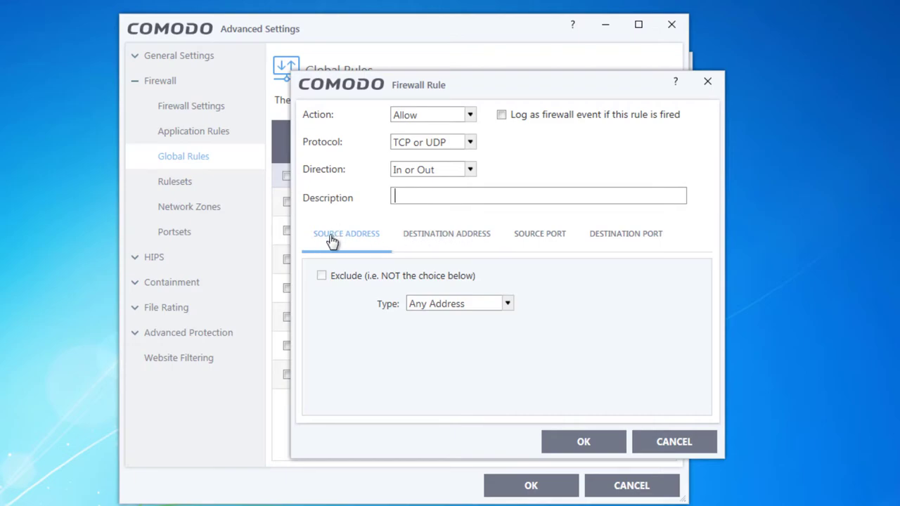
Step: Set the global rule's source address type to IPv4 Address Range and view the destination address types, keeping Any Address
{"action": "left_click", "coordinate": [453, 303]}
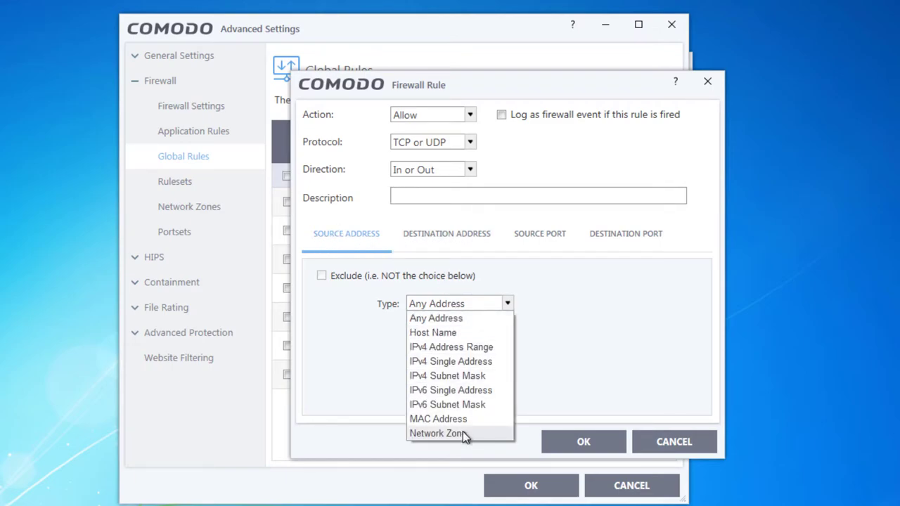
{"action": "left_click", "coordinate": [457, 346]}
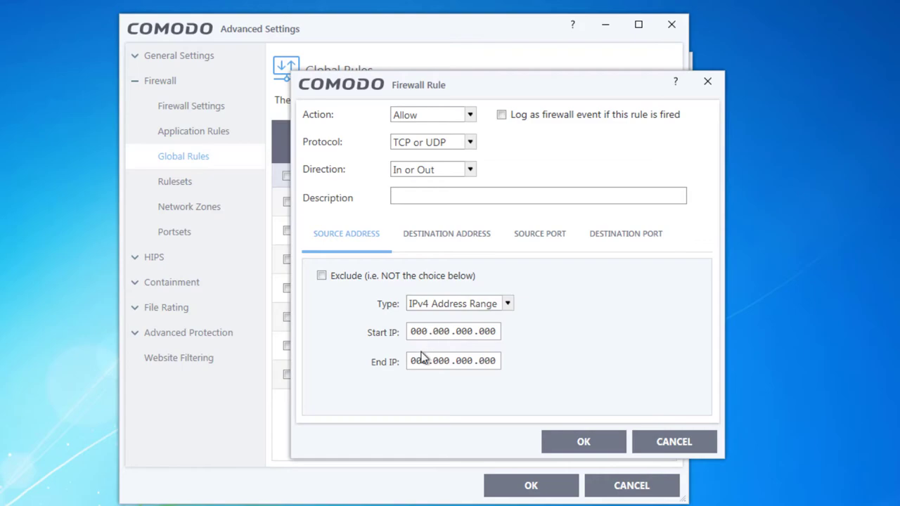
{"action": "left_click", "coordinate": [428, 234]}
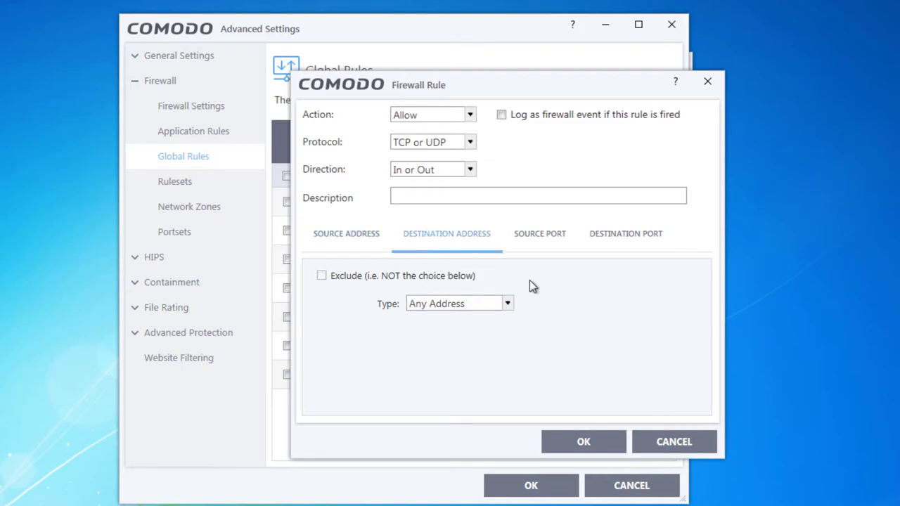
{"action": "left_click", "coordinate": [464, 305]}
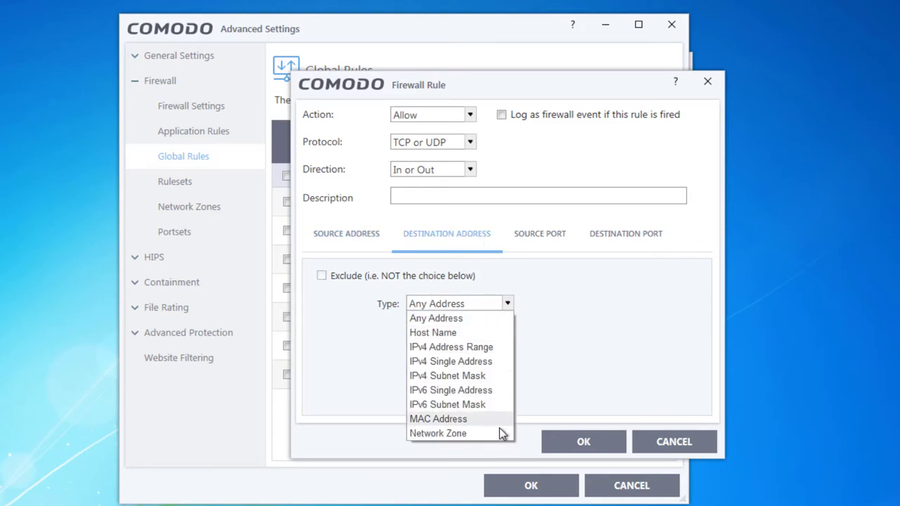
{"action": "left_click", "coordinate": [549, 256]}
Step: View the new global rule's source port and destination port settings, and discard the rule
{"action": "left_click", "coordinate": [545, 235]}
{"action": "left_click", "coordinate": [476, 305]}
{"action": "left_click", "coordinate": [617, 258]}
{"action": "left_click", "coordinate": [623, 235]}
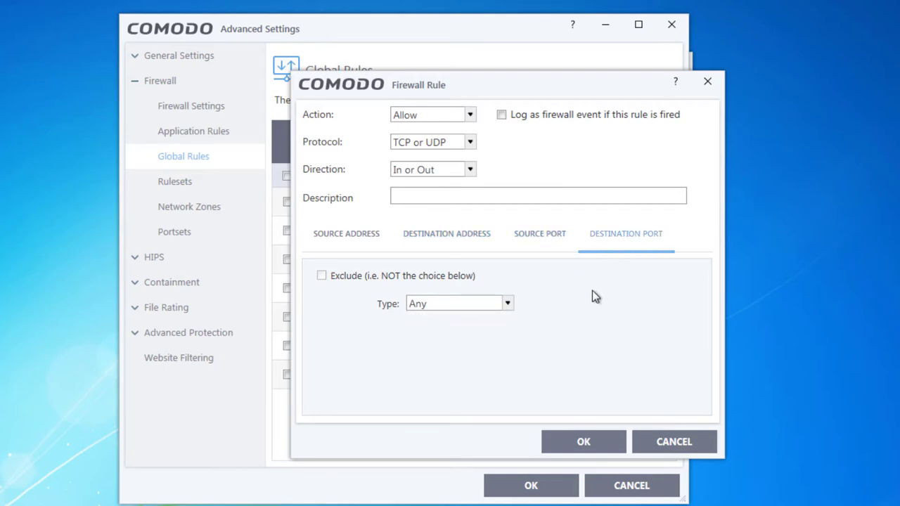
{"action": "left_click", "coordinate": [518, 236]}
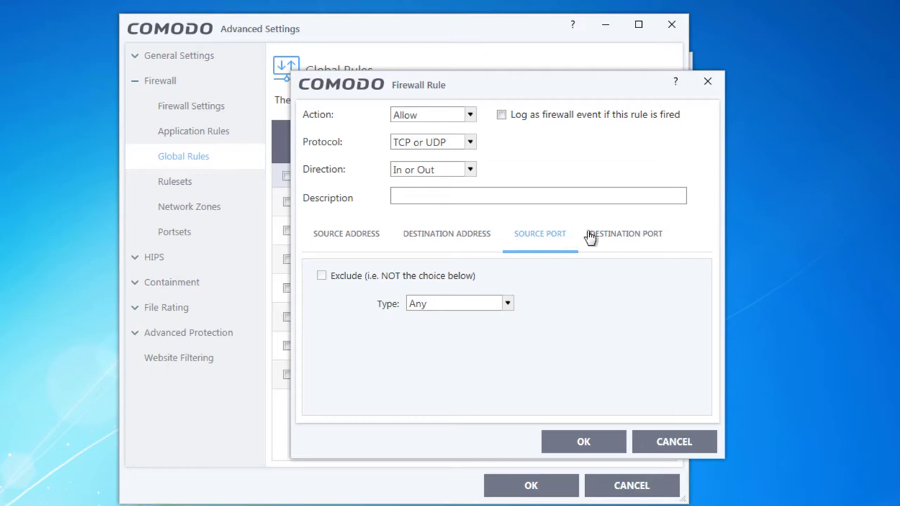
{"action": "left_click", "coordinate": [513, 117]}
{"action": "left_click", "coordinate": [673, 442]}
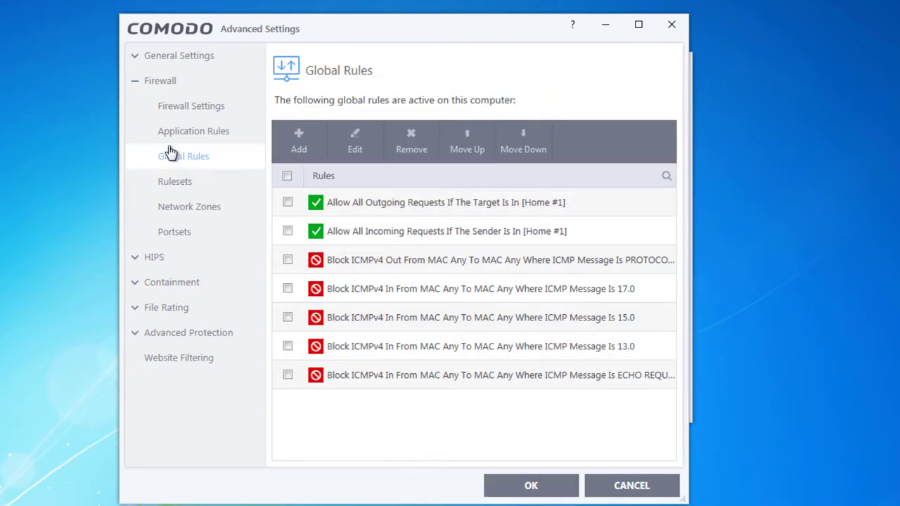
Step: Open the firewall's Rulesets, review the rules inside the Web Browser ruleset, and close it without saving
{"action": "left_click", "coordinate": [187, 181]}
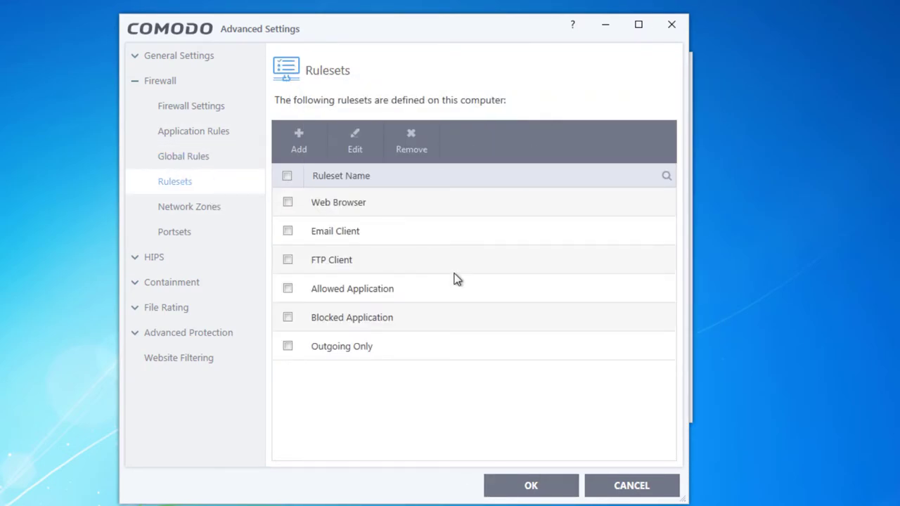
{"action": "left_click", "coordinate": [357, 211]}
{"action": "left_click", "coordinate": [355, 149]}
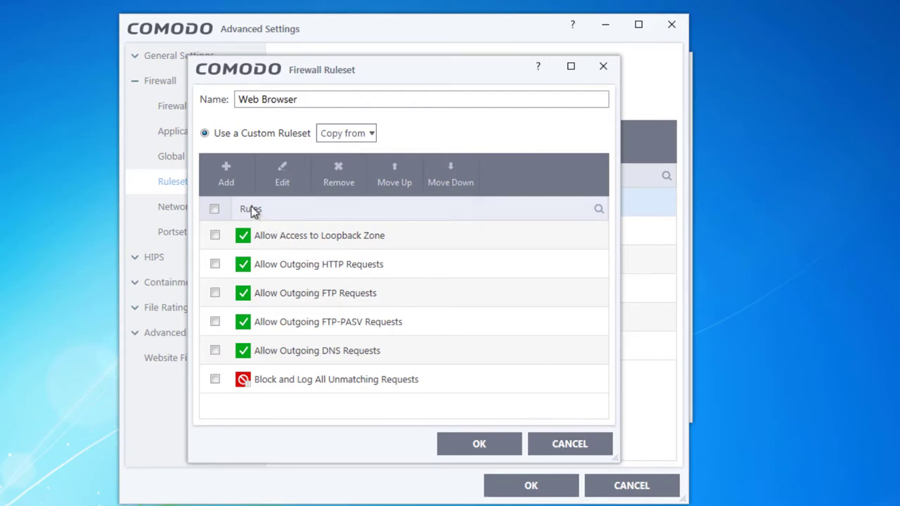
{"action": "left_click", "coordinate": [215, 350]}
{"action": "left_click", "coordinate": [214, 351]}
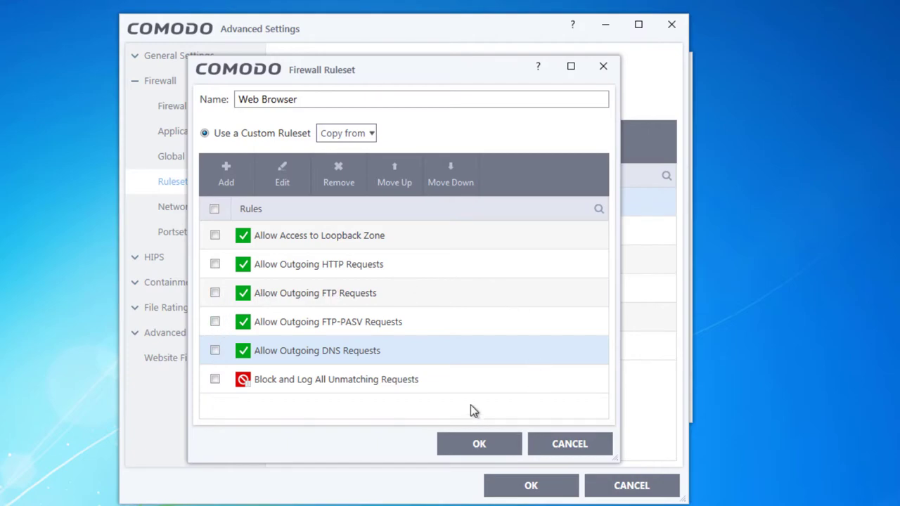
{"action": "left_click", "coordinate": [548, 441]}
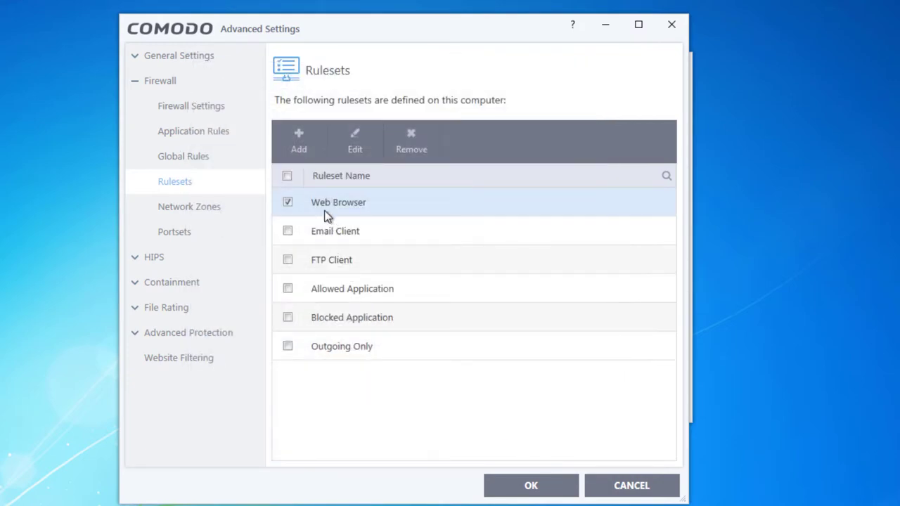
Step: Clear the Web Browser selection and start a new ruleset with the rules copied from the Web Browser ruleset
{"action": "left_click", "coordinate": [288, 203]}
{"action": "left_click", "coordinate": [306, 153]}
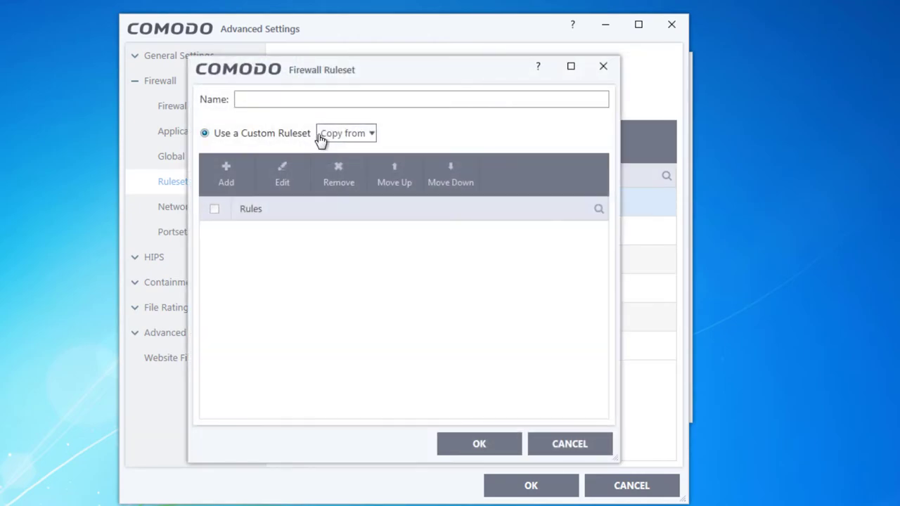
{"action": "left_click", "coordinate": [344, 132]}
{"action": "mouse_move", "coordinate": [357, 151]}
{"action": "left_click", "coordinate": [514, 154]}
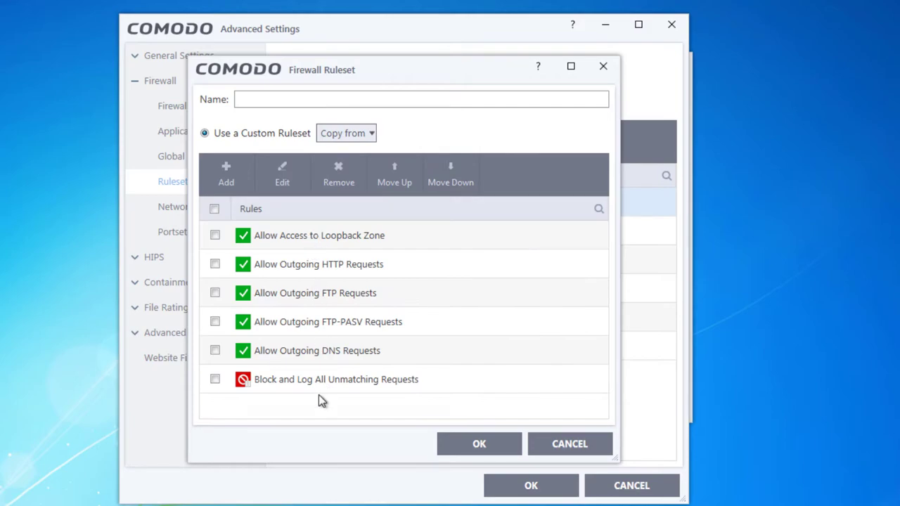
Step: View the blank rule form for the new ruleset, and discard both the rule and the ruleset
{"action": "left_click", "coordinate": [225, 176]}
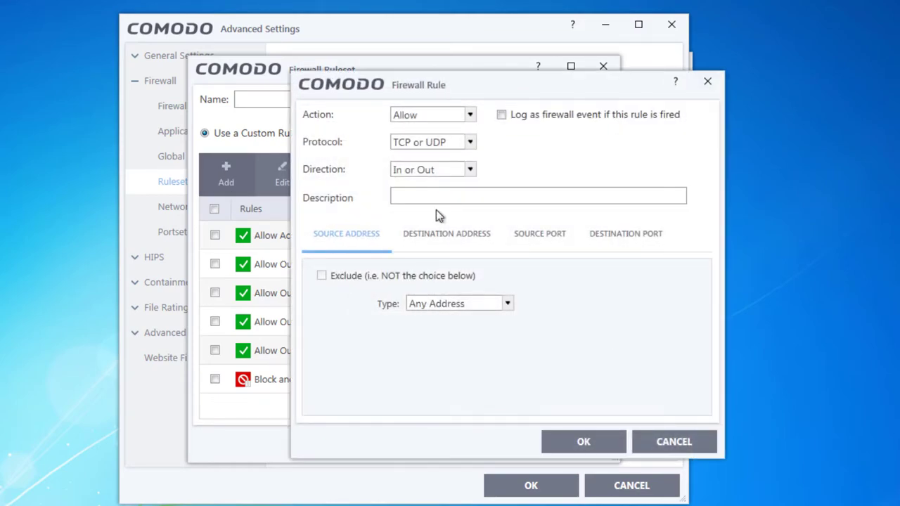
{"action": "left_click", "coordinate": [659, 450]}
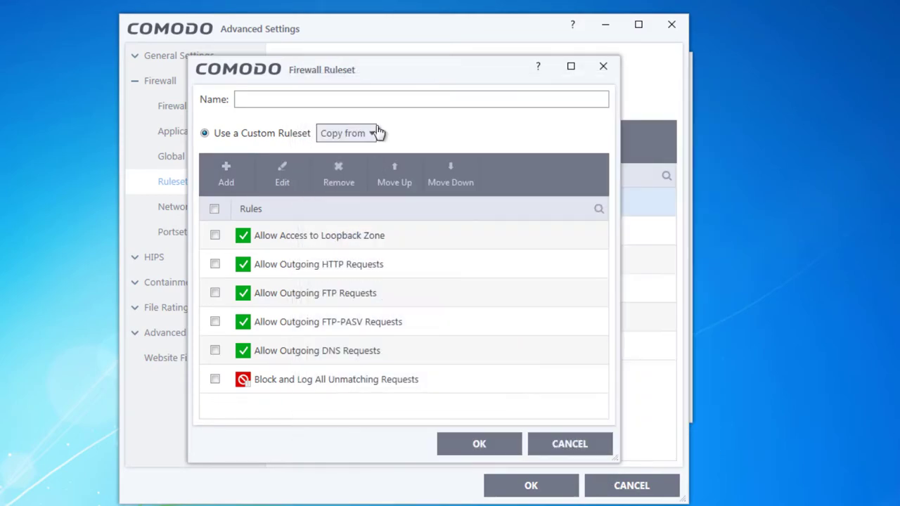
{"action": "left_click", "coordinate": [562, 450]}
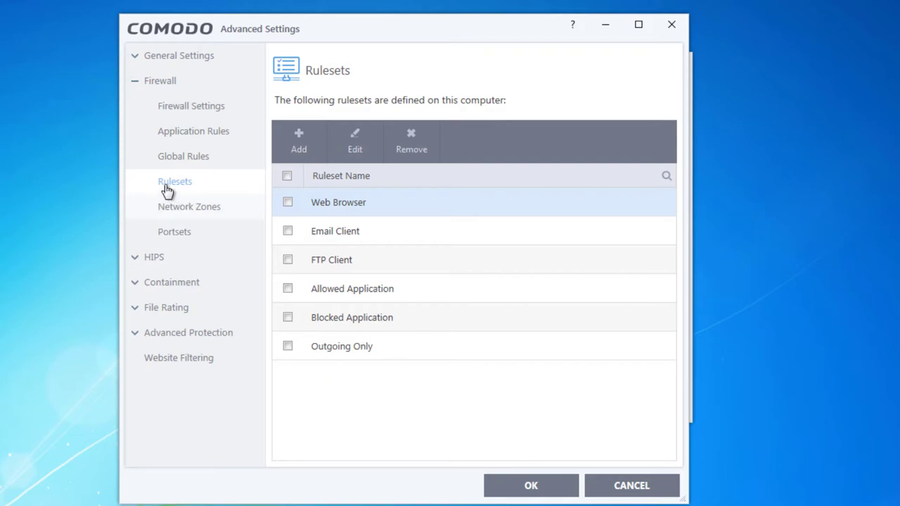
Step: Open the firewall's Network Zones and view the location choices for suppressed popup alerts, keeping Home
{"action": "left_click", "coordinate": [234, 208]}
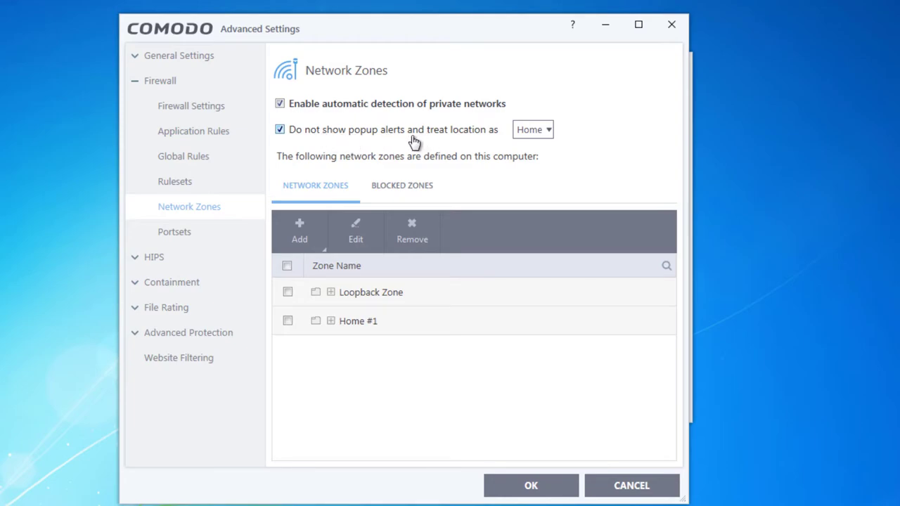
{"action": "left_click", "coordinate": [499, 132]}
{"action": "left_click", "coordinate": [492, 134]}
{"action": "left_click", "coordinate": [536, 132]}
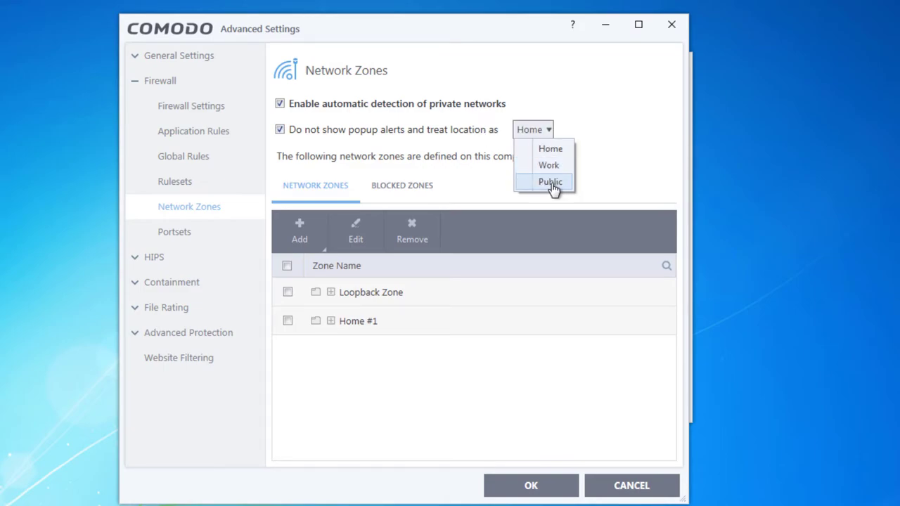
{"action": "left_click", "coordinate": [629, 107]}
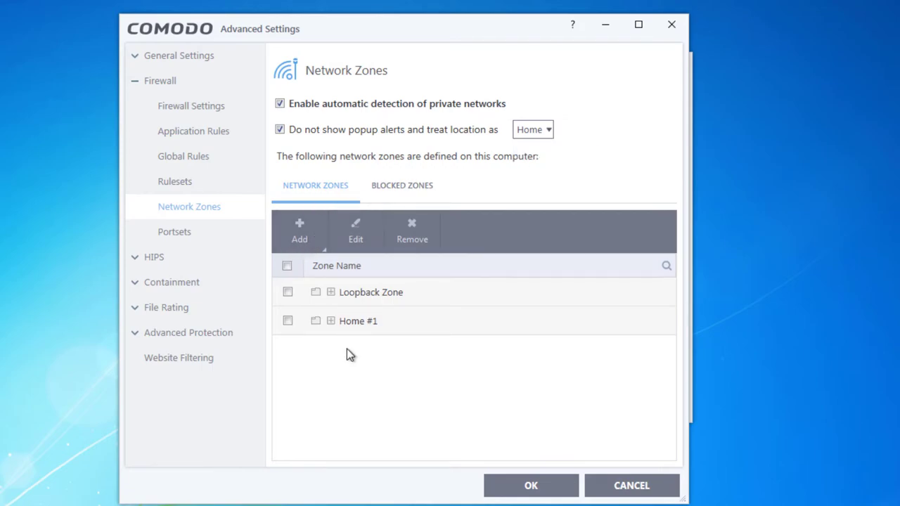
Step: Examine the addresses defined in the Home #1 and Loopback Zone network zones
{"action": "left_click", "coordinate": [330, 321]}
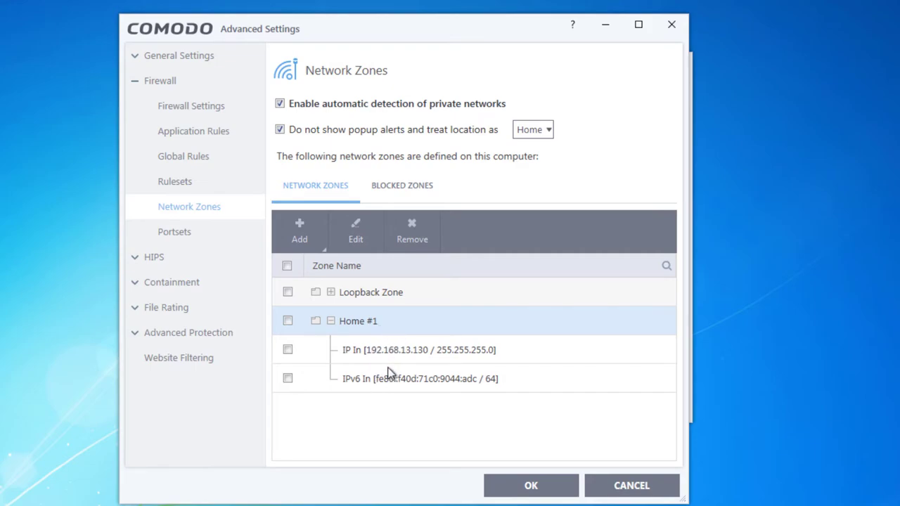
{"action": "left_click", "coordinate": [330, 291]}
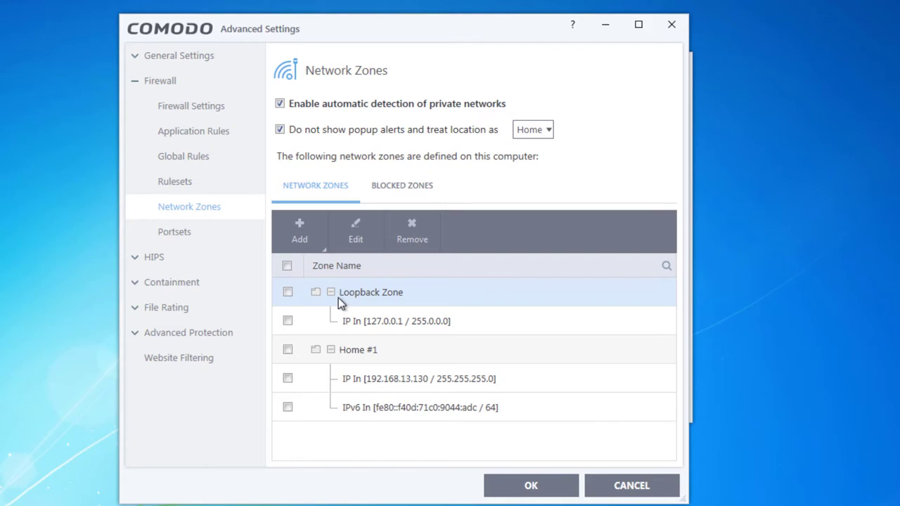
{"action": "left_click", "coordinate": [333, 292]}
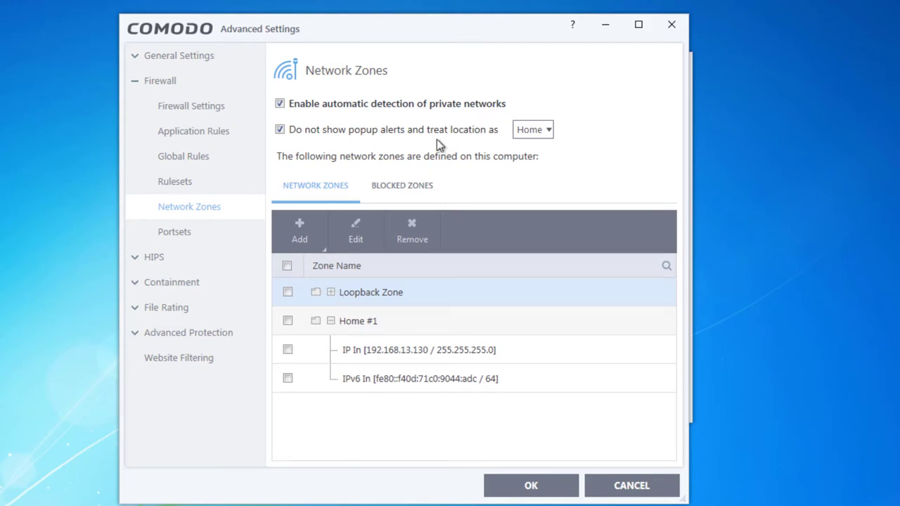
Step: View the options for adding blocked zones, try a new blocked address of type Host Name, and discard it
{"action": "left_click", "coordinate": [422, 191]}
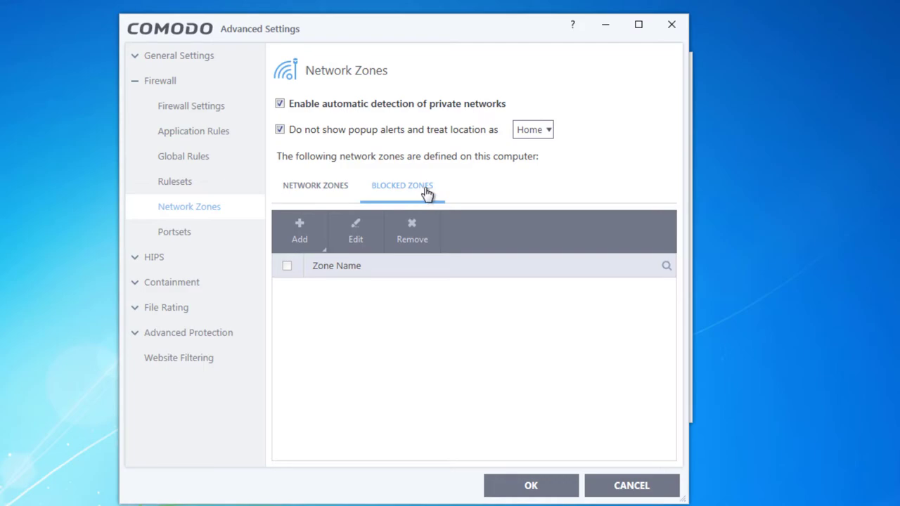
{"action": "left_click", "coordinate": [301, 229]}
{"action": "mouse_move", "coordinate": [359, 266]}
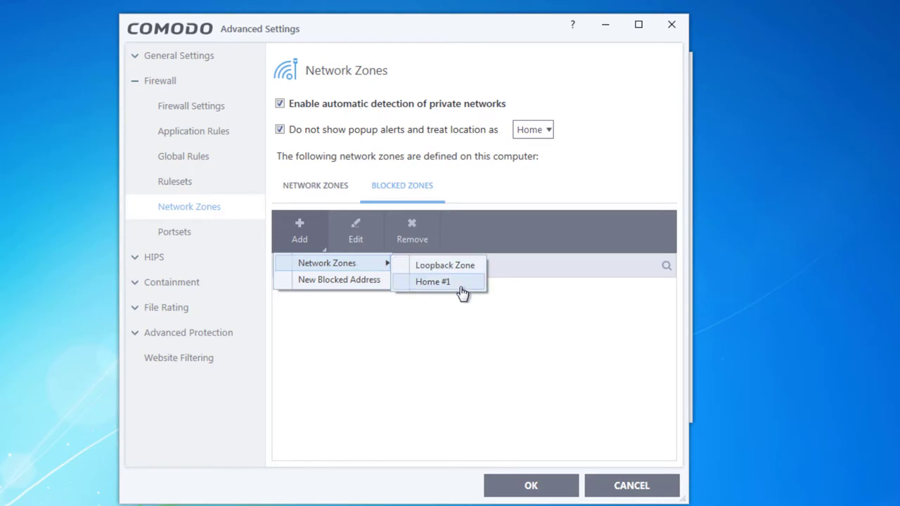
{"action": "left_click", "coordinate": [378, 281]}
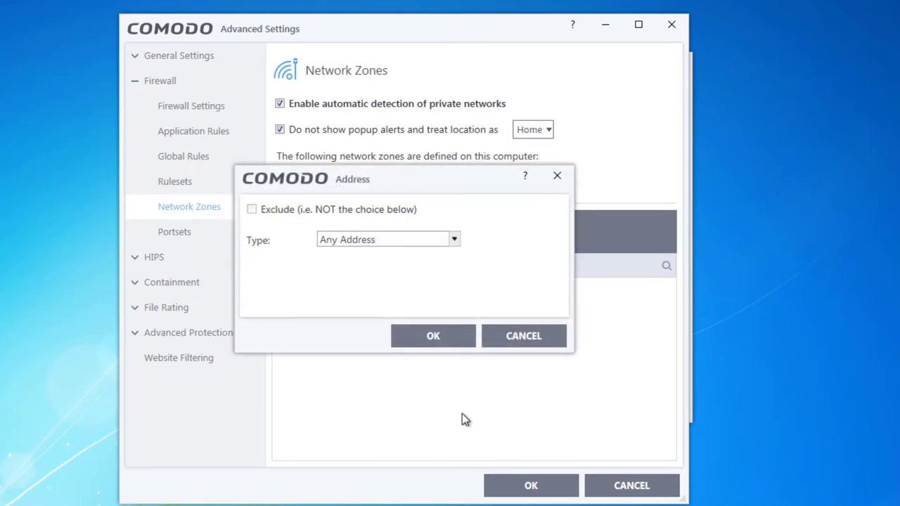
{"action": "left_click", "coordinate": [427, 243]}
{"action": "left_click", "coordinate": [421, 270]}
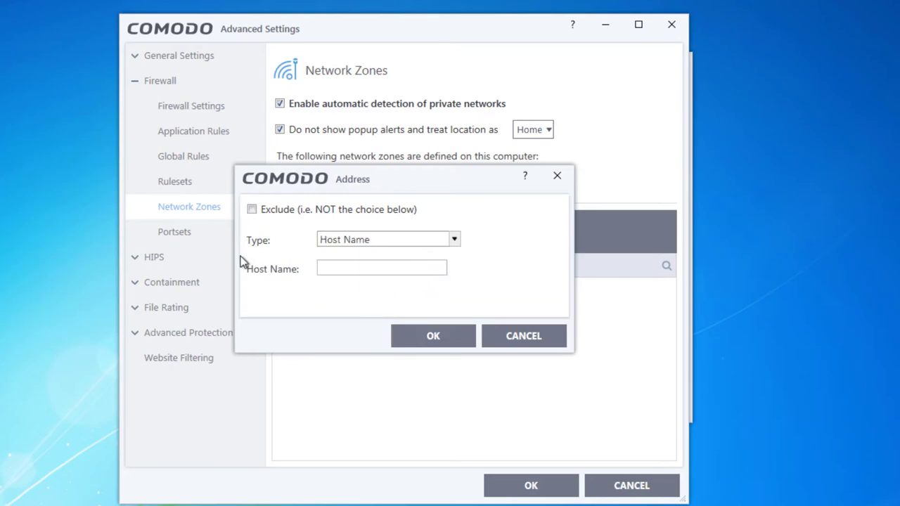
{"action": "left_click", "coordinate": [522, 332]}
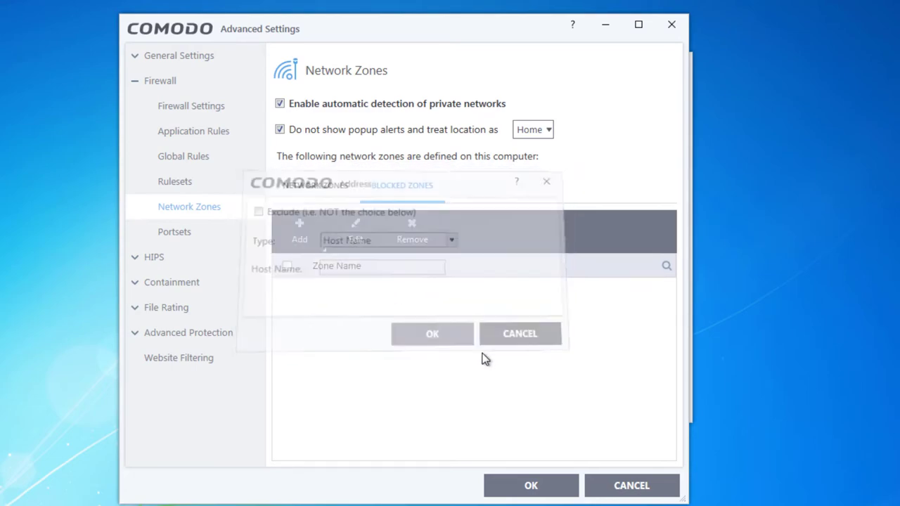
Step: Open the firewall's Portsets and examine the ports in HTTP Ports, POP3/SMTP Ports and Privileged Ports
{"action": "left_click", "coordinate": [163, 229]}
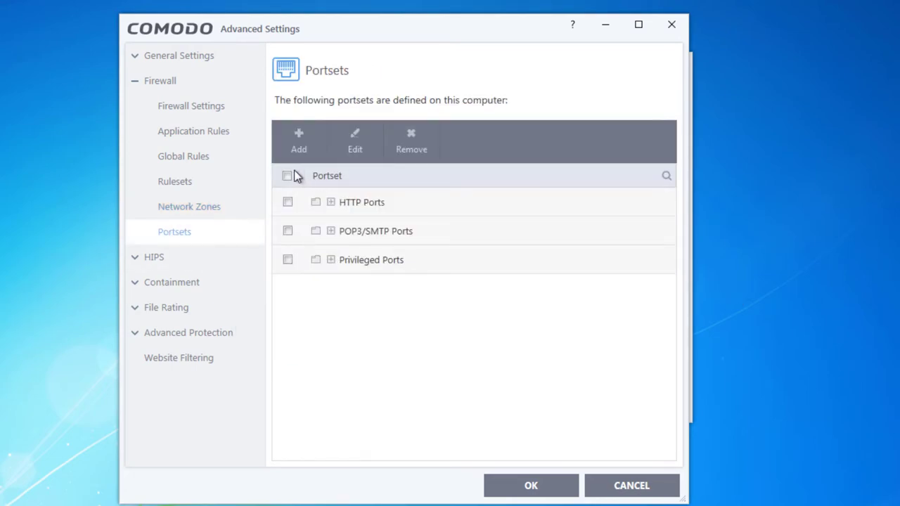
{"action": "left_click", "coordinate": [331, 203]}
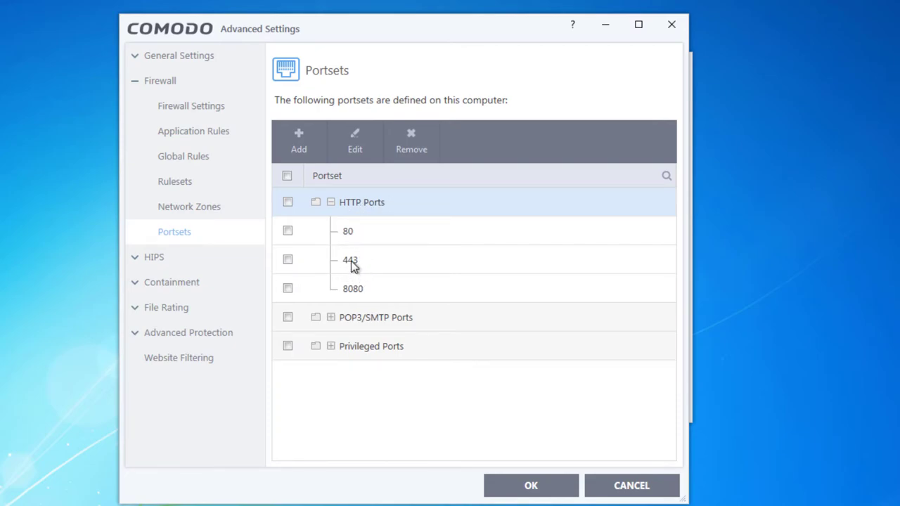
{"action": "left_click", "coordinate": [331, 203]}
{"action": "left_click", "coordinate": [331, 233]}
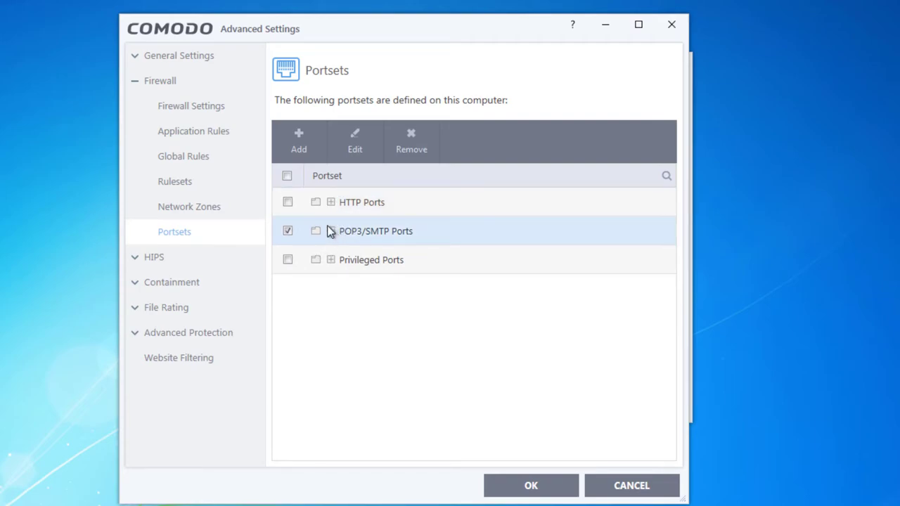
{"action": "left_click", "coordinate": [332, 235]}
{"action": "scroll", "coordinate": [389, 267], "scroll_direction": "down", "scroll_amount": 1}
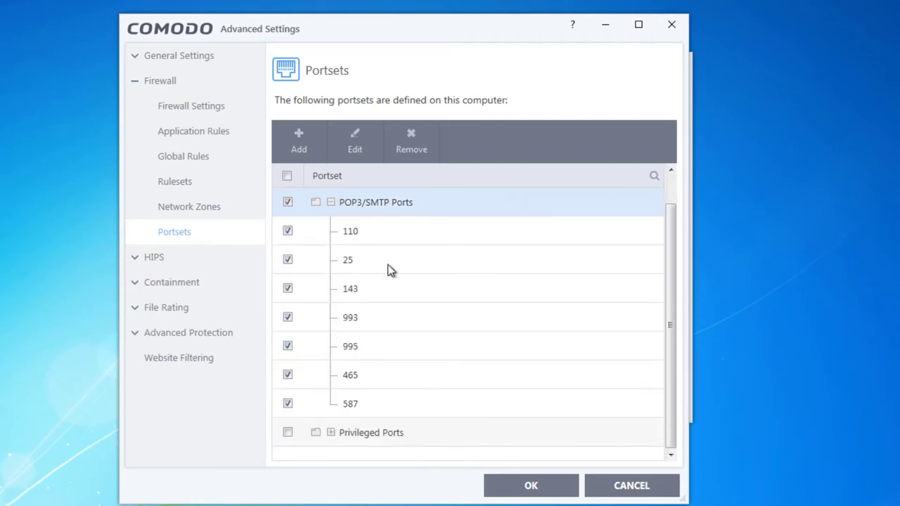
{"action": "double_click", "coordinate": [333, 435]}
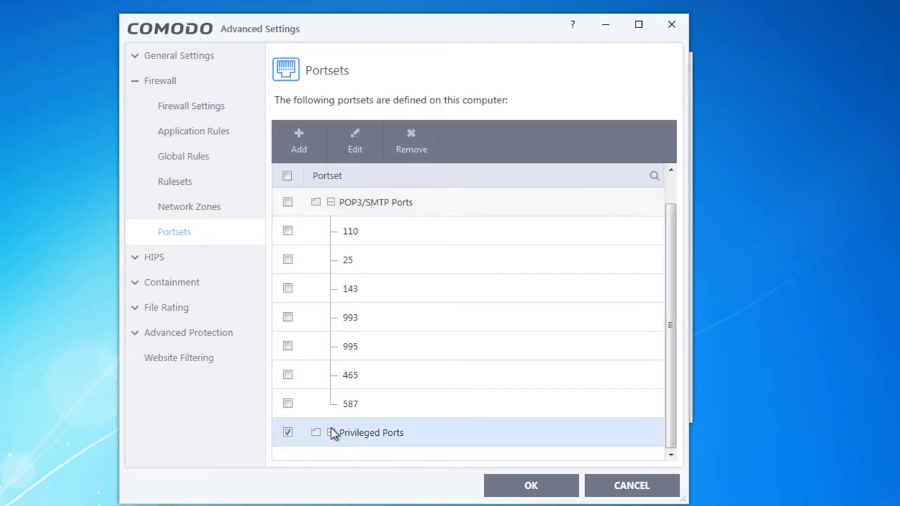
{"action": "left_click", "coordinate": [532, 454]}
{"action": "left_click", "coordinate": [331, 433]}
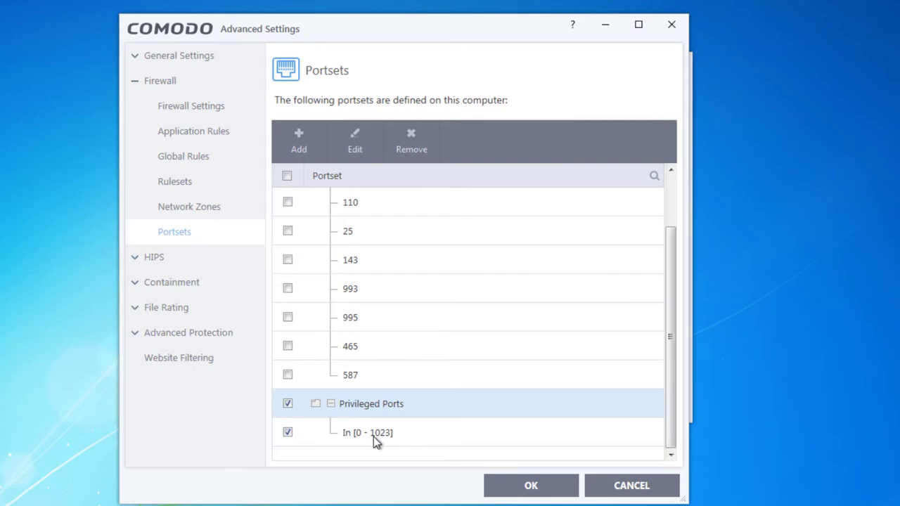
{"action": "scroll", "coordinate": [373, 436], "scroll_direction": "up", "scroll_amount": 1}
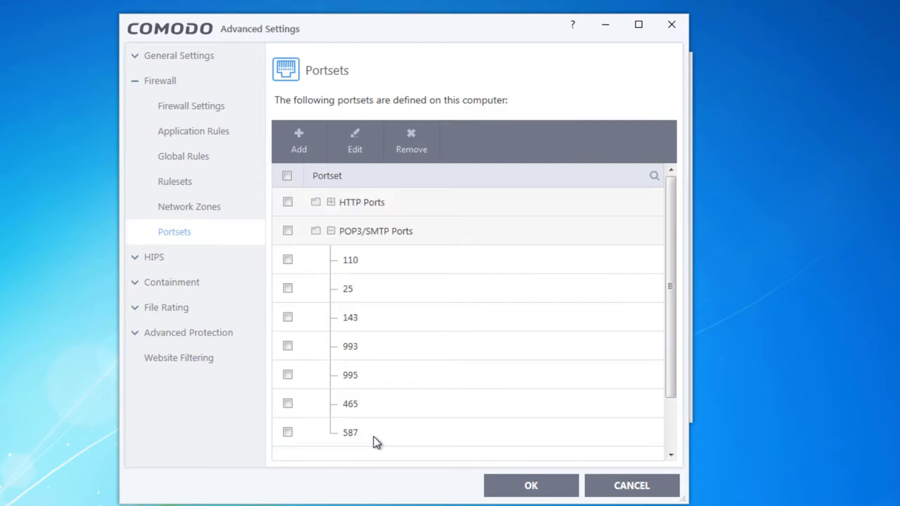
Step: Try a new portset's port choices, including a range of 20 to 25 and Any, and discard the portset
{"action": "left_click", "coordinate": [301, 149]}
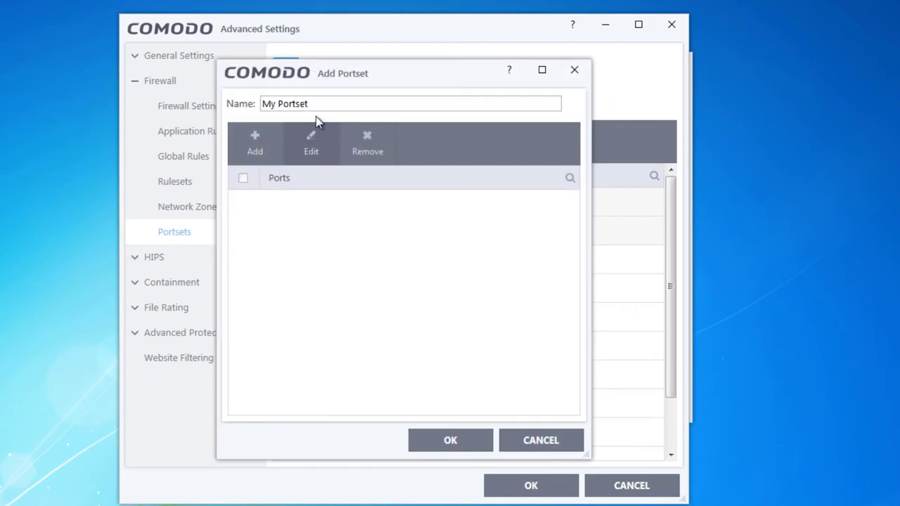
{"action": "left_click", "coordinate": [257, 159]}
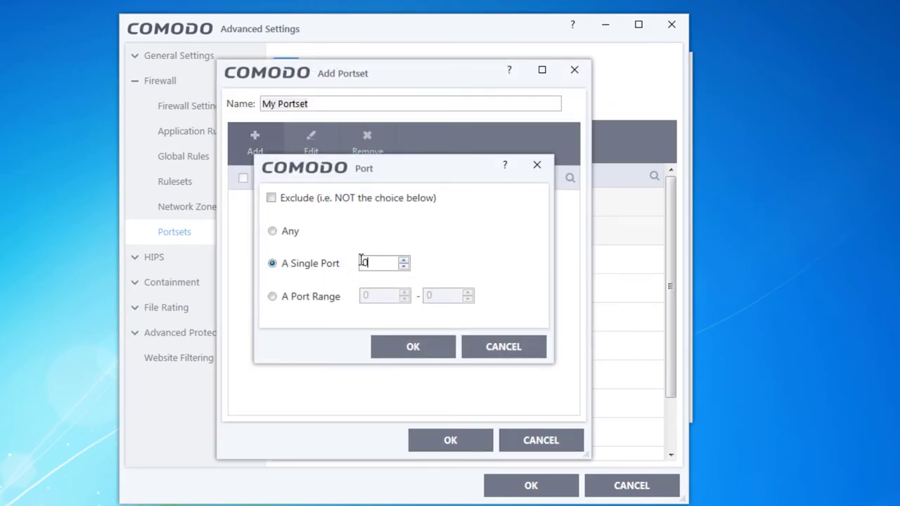
{"action": "left_click", "coordinate": [289, 299]}
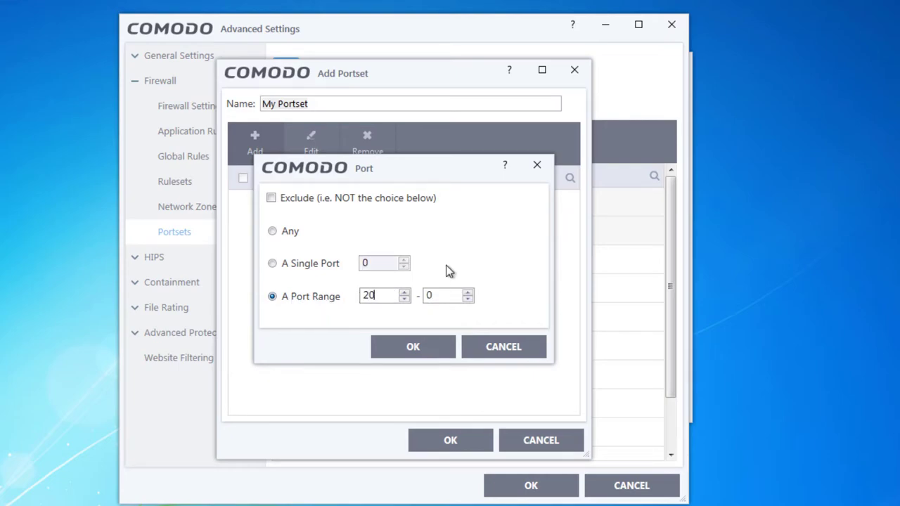
{"action": "key", "text": "Tab"}
{"action": "left_click", "coordinate": [285, 234]}
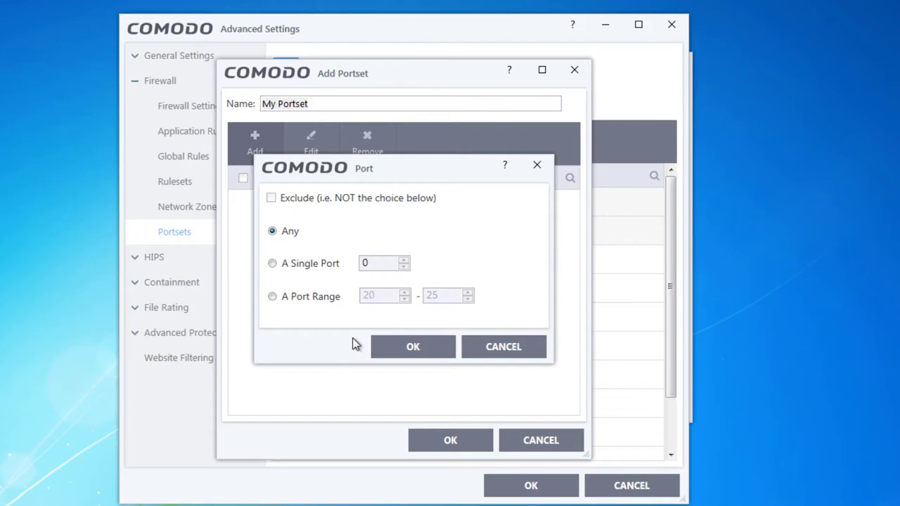
{"action": "left_click", "coordinate": [380, 340]}
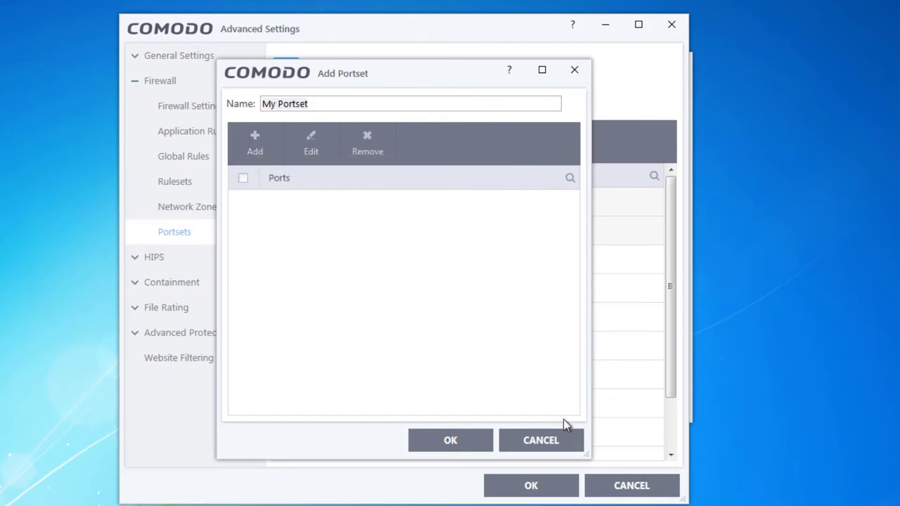
{"action": "left_click", "coordinate": [550, 435]}
Step: In the HIPS Monitoring Settings, add Keyboard to the objects monitored against direct access
{"action": "left_click", "coordinate": [191, 257]}
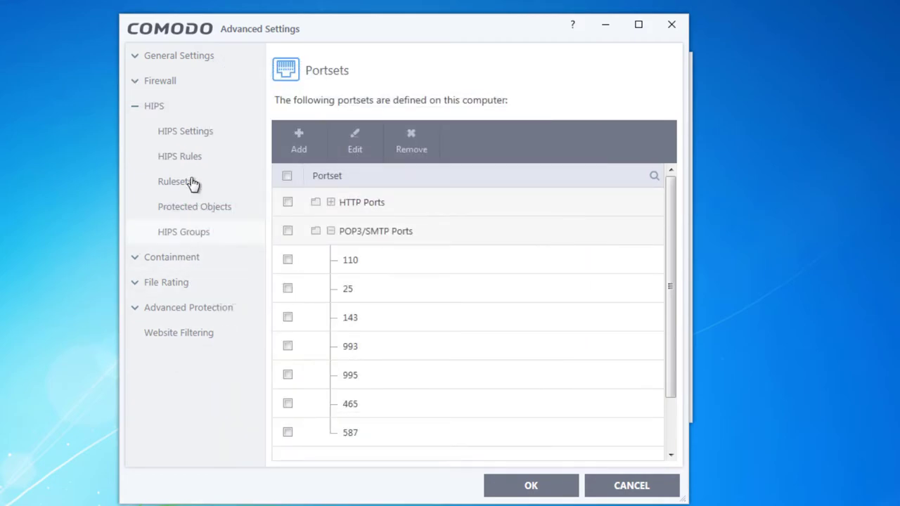
{"action": "left_click", "coordinate": [200, 143]}
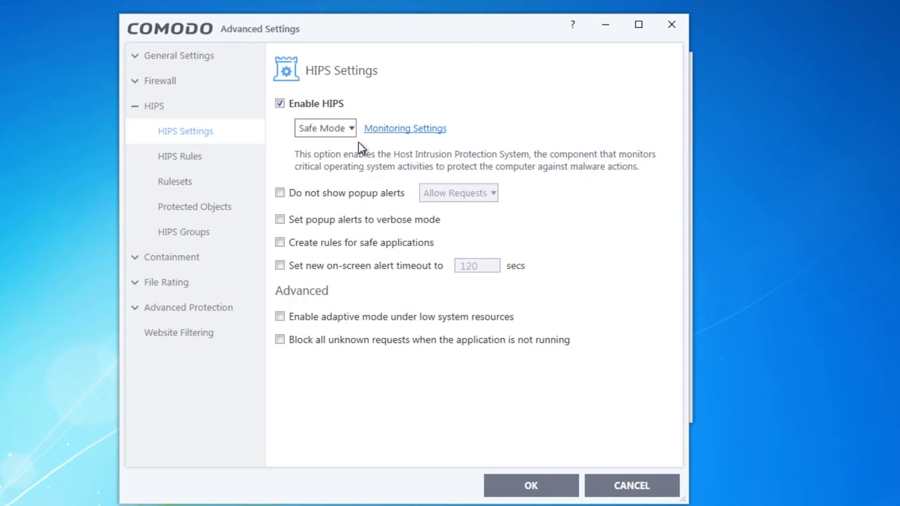
{"action": "left_click", "coordinate": [405, 129]}
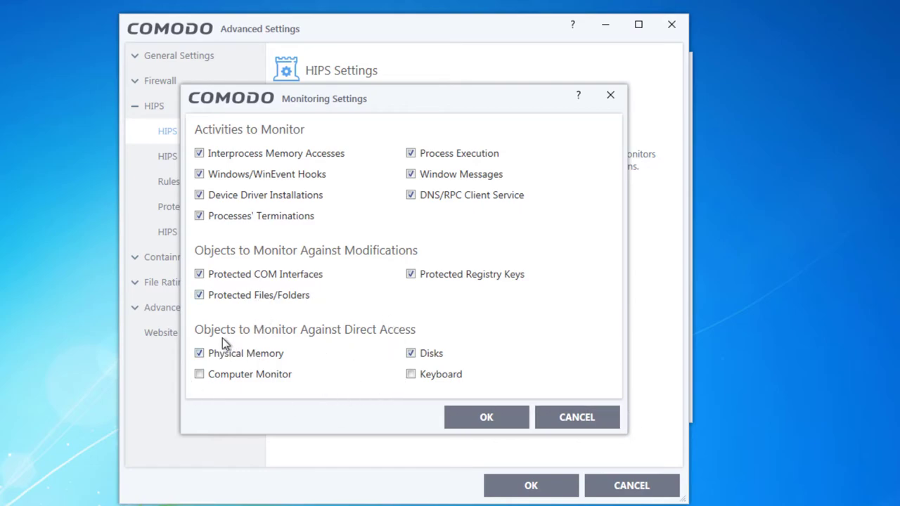
{"action": "left_click", "coordinate": [410, 374]}
{"action": "left_click", "coordinate": [518, 422]}
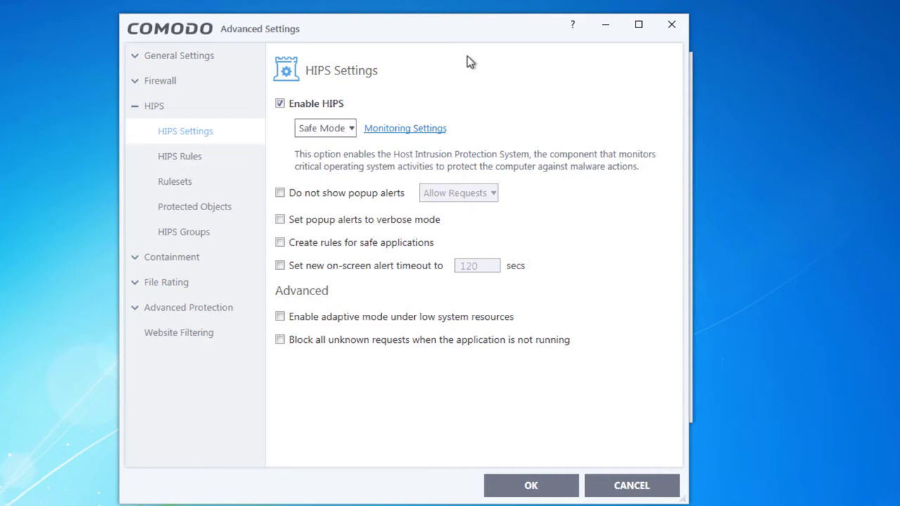
Step: View the HIPS mode choices, keeping Safe Mode, and the request options for suppressed popup alerts, leaving alerts enabled
{"action": "left_click", "coordinate": [344, 131]}
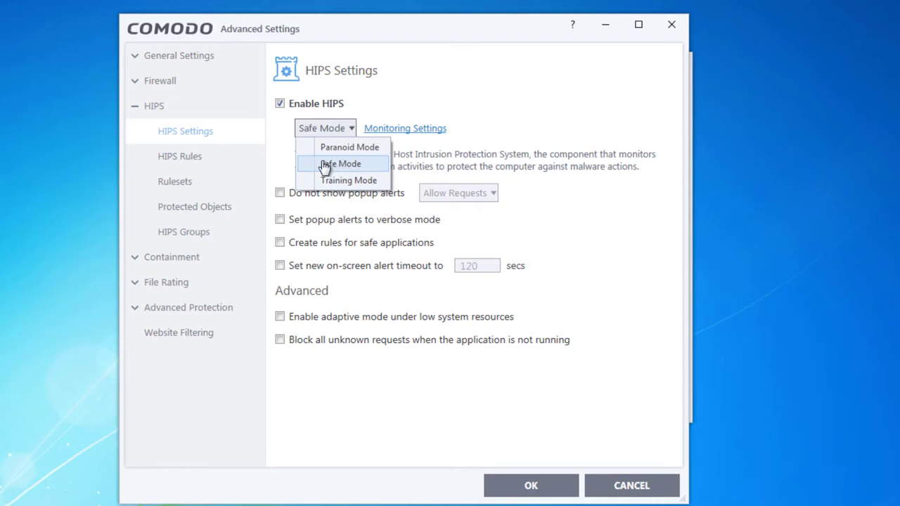
{"action": "left_click", "coordinate": [429, 150]}
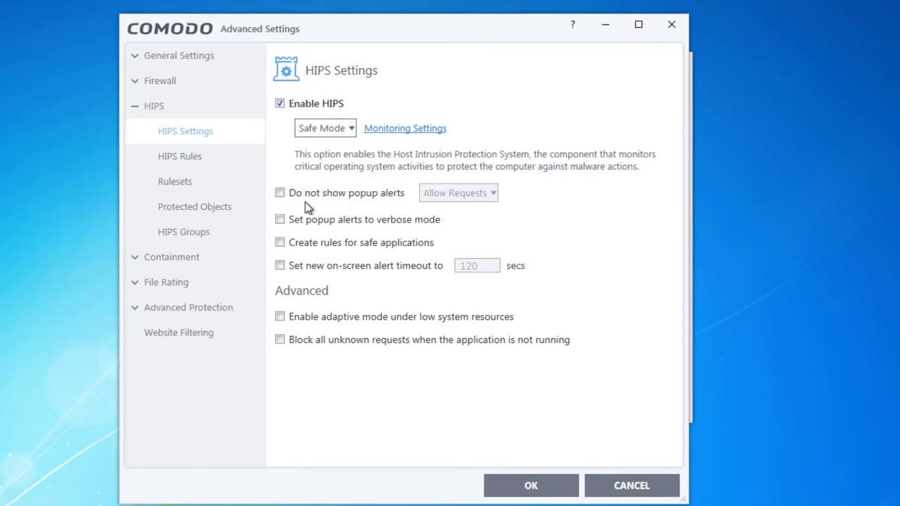
{"action": "left_click", "coordinate": [392, 204]}
{"action": "left_click", "coordinate": [454, 200]}
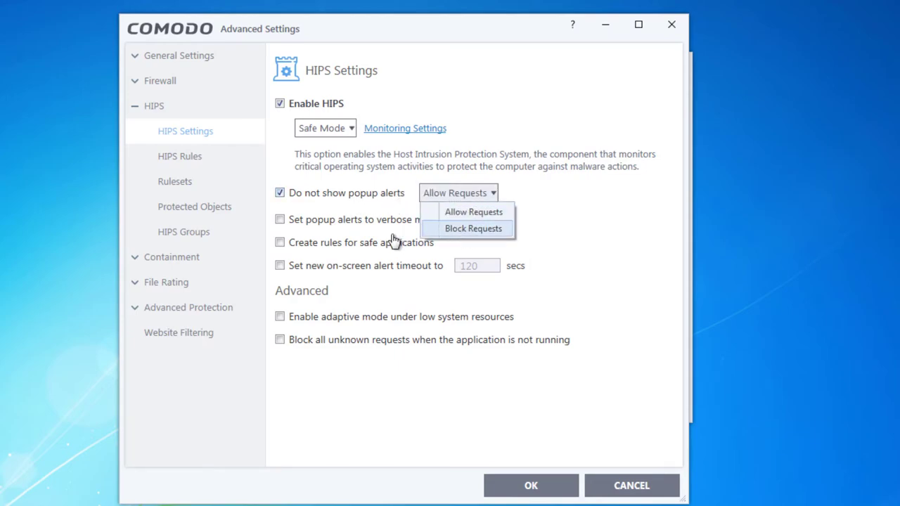
{"action": "left_click", "coordinate": [287, 195]}
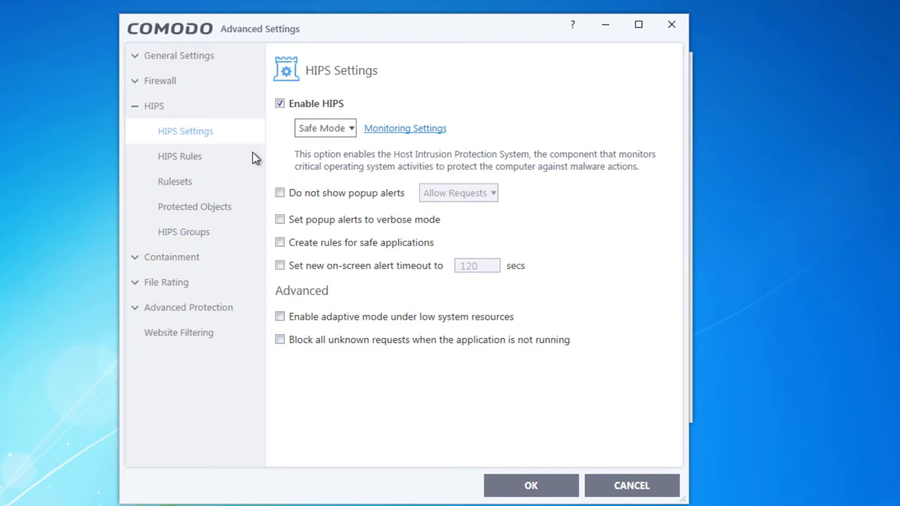
Step: Open the HIPS Rules, start a new rule and examine its full list of access rights
{"action": "left_click", "coordinate": [184, 159]}
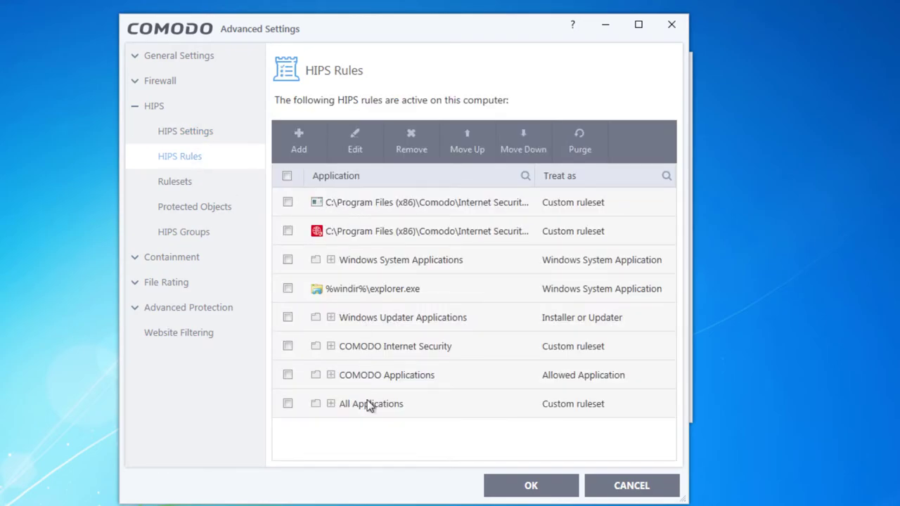
{"action": "left_click", "coordinate": [303, 160]}
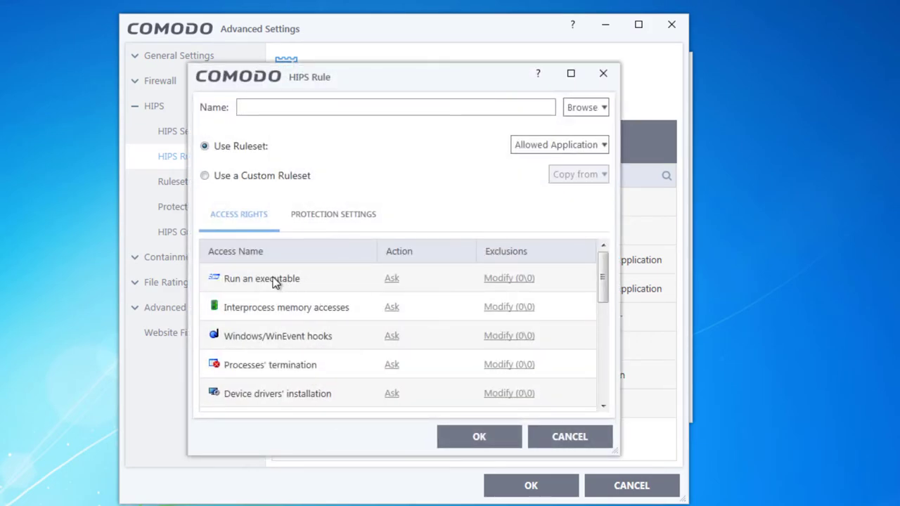
{"action": "scroll", "coordinate": [393, 295], "scroll_direction": "down", "scroll_amount": 3}
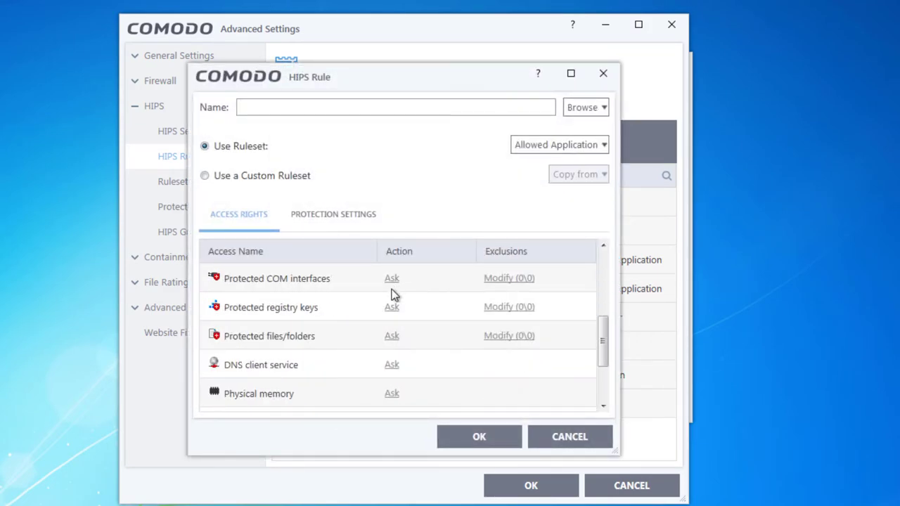
{"action": "scroll", "coordinate": [391, 309], "scroll_direction": "up", "scroll_amount": 3}
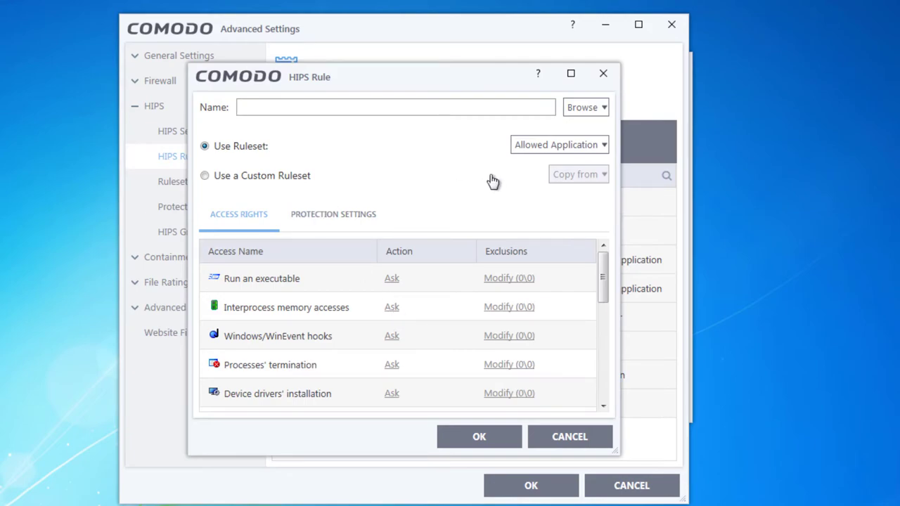
{"action": "scroll", "coordinate": [407, 380], "scroll_direction": "down", "scroll_amount": 3}
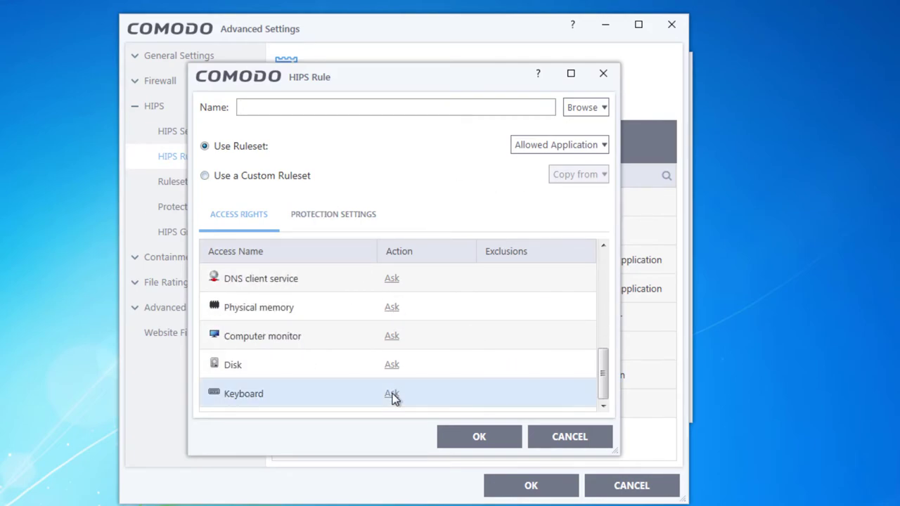
{"action": "scroll", "coordinate": [398, 362], "scroll_direction": "up", "scroll_amount": 3}
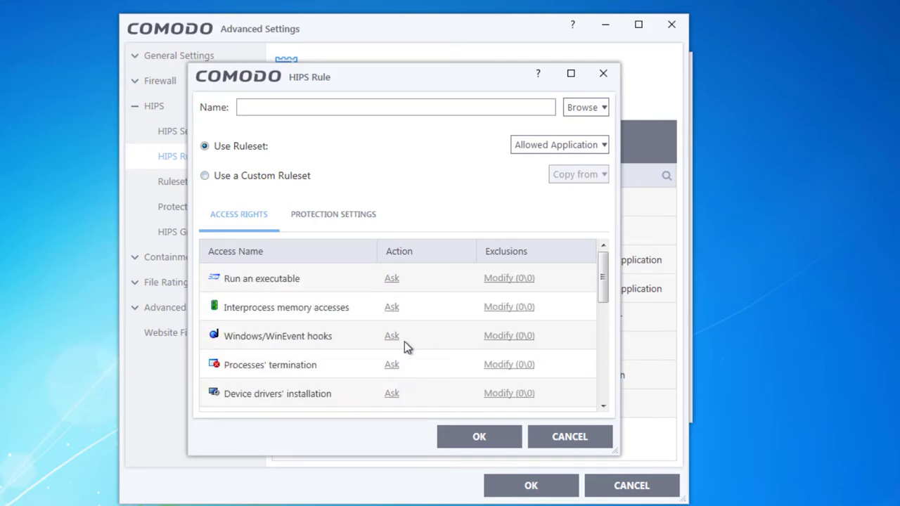
Step: Try the Allowed Application ruleset on the new HIPS rule, then switch to a custom ruleset and review its access rights
{"action": "left_click", "coordinate": [576, 151]}
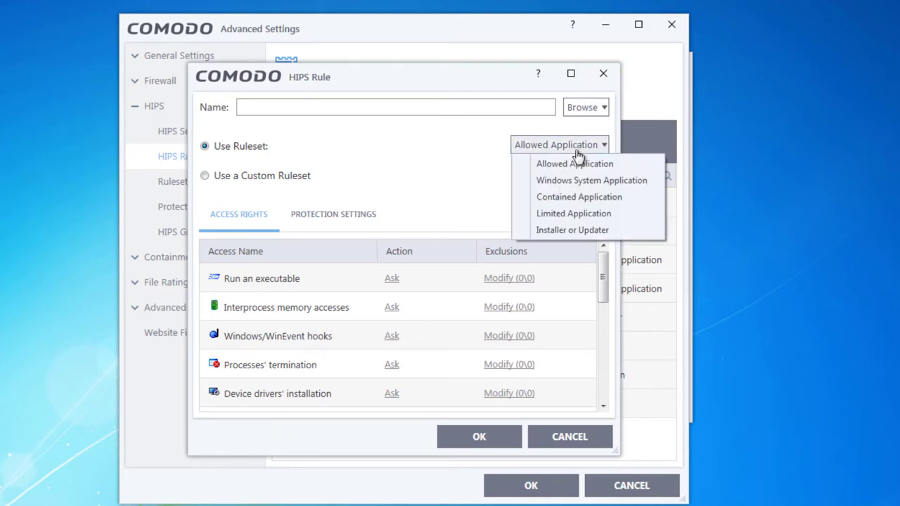
{"action": "left_click", "coordinate": [583, 165]}
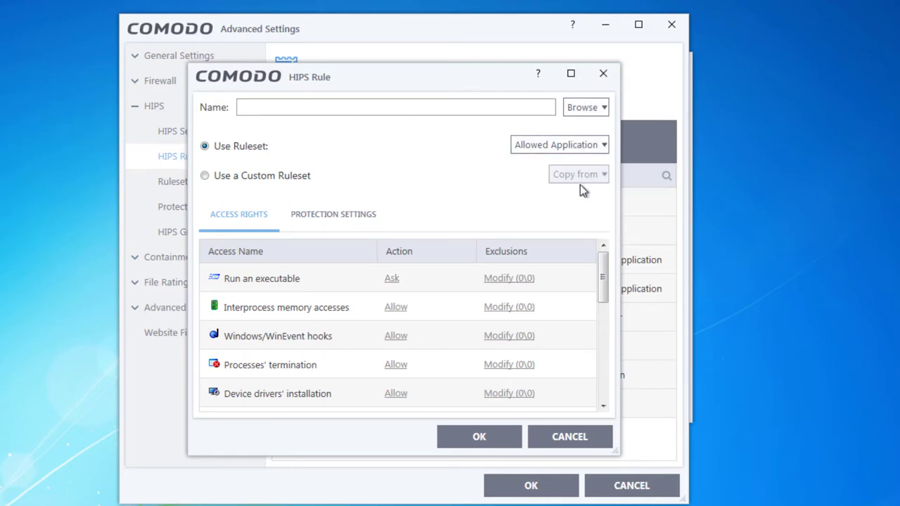
{"action": "left_click", "coordinate": [578, 147]}
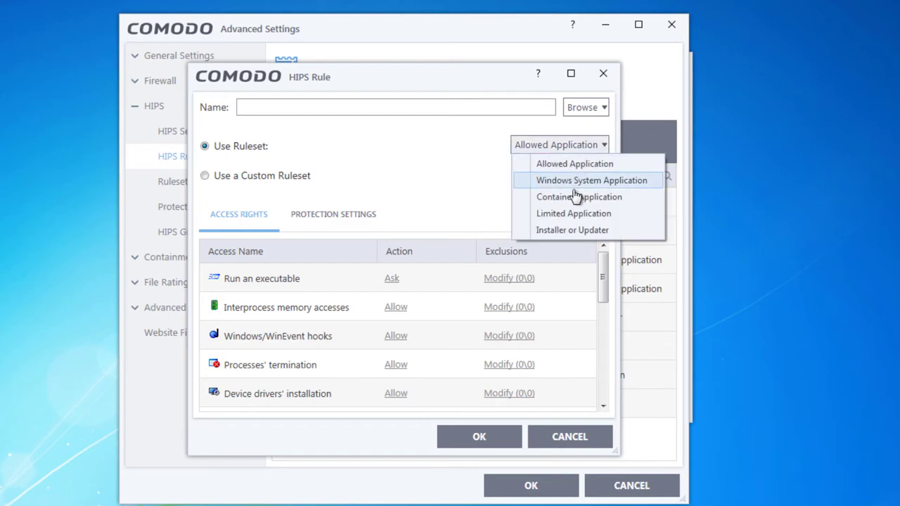
{"action": "left_click", "coordinate": [370, 180]}
{"action": "left_click", "coordinate": [345, 217]}
{"action": "left_click", "coordinate": [268, 218]}
{"action": "scroll", "coordinate": [416, 372], "scroll_direction": "down", "scroll_amount": 5}
{"action": "scroll", "coordinate": [412, 377], "scroll_direction": "up", "scroll_amount": 6}
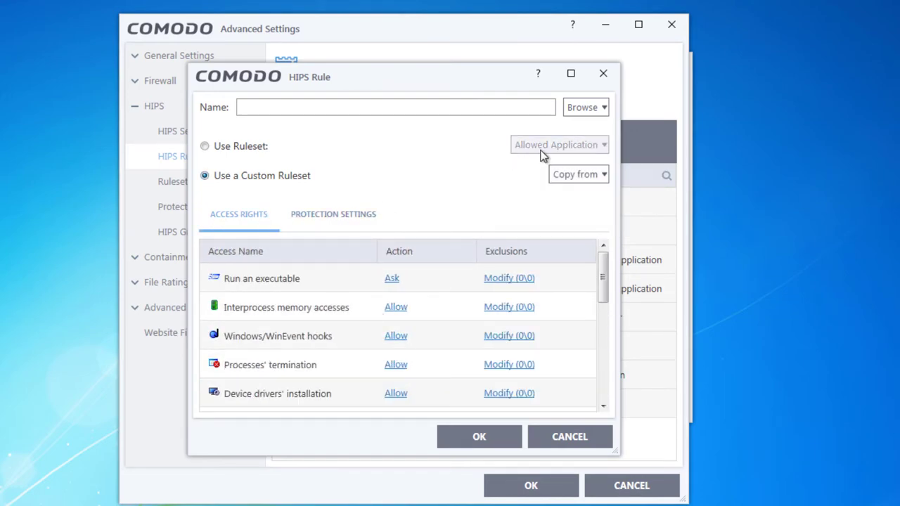
Step: Copy the Contained Application ruleset into the custom ruleset, review its access rights and protection settings, and discard the new rule
{"action": "left_click", "coordinate": [584, 177]}
{"action": "mouse_move", "coordinate": [661, 192]}
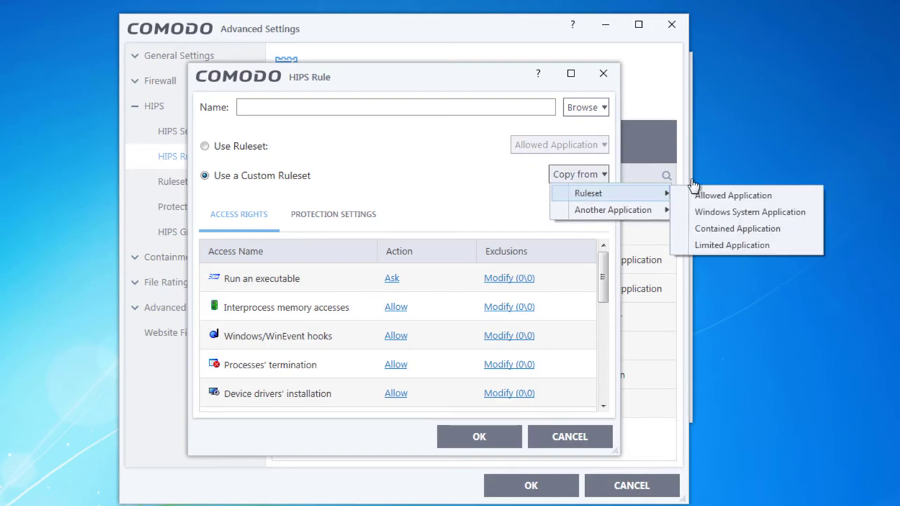
{"action": "left_click", "coordinate": [681, 228]}
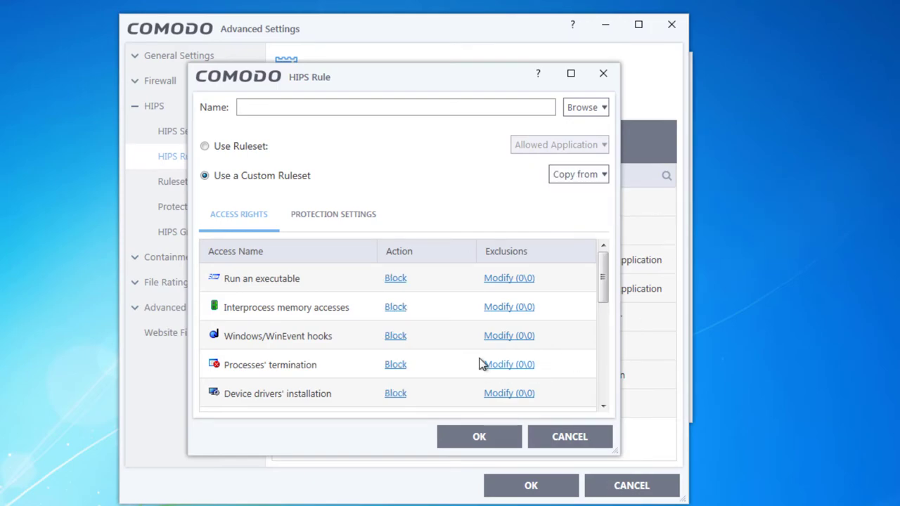
{"action": "scroll", "coordinate": [435, 333], "scroll_direction": "down", "scroll_amount": 5}
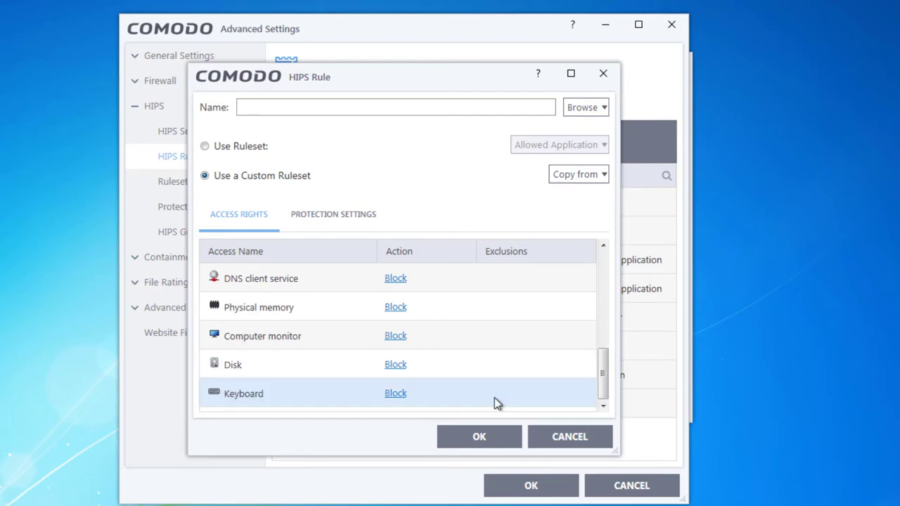
{"action": "scroll", "coordinate": [394, 288], "scroll_direction": "up", "scroll_amount": 4}
{"action": "scroll", "coordinate": [393, 290], "scroll_direction": "up", "scroll_amount": 2}
{"action": "left_click", "coordinate": [363, 224]}
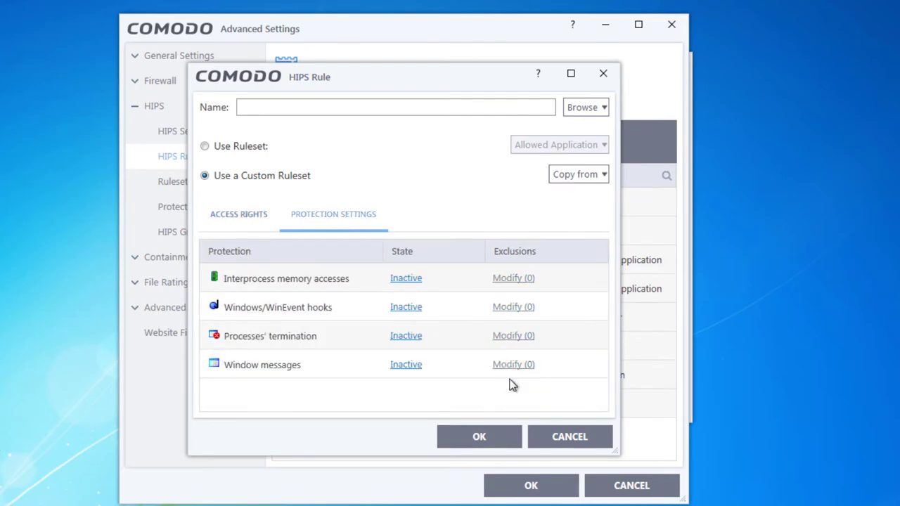
{"action": "left_click", "coordinate": [579, 441]}
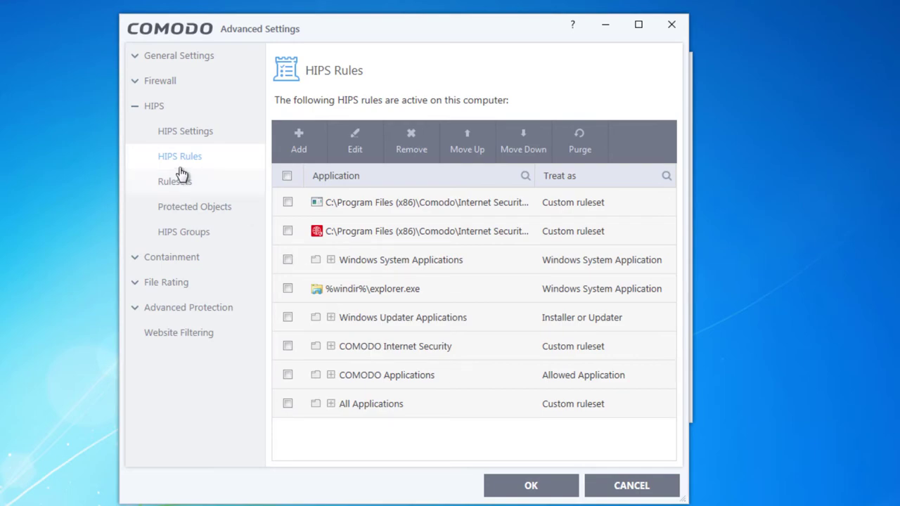
Step: Open the HIPS Rulesets, view the Allowed Application ruleset's definition and close it without changes
{"action": "left_click", "coordinate": [195, 184]}
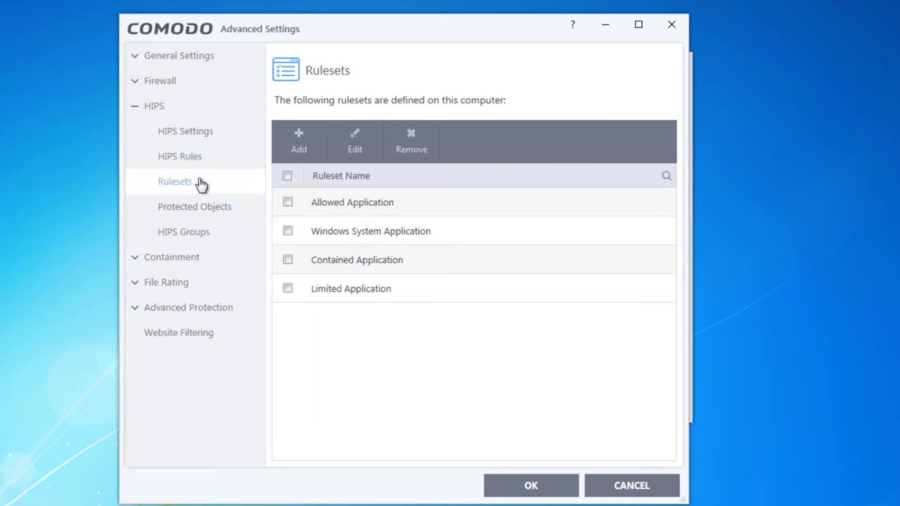
{"action": "left_click", "coordinate": [349, 205]}
{"action": "left_click", "coordinate": [351, 140]}
{"action": "left_click", "coordinate": [555, 425]}
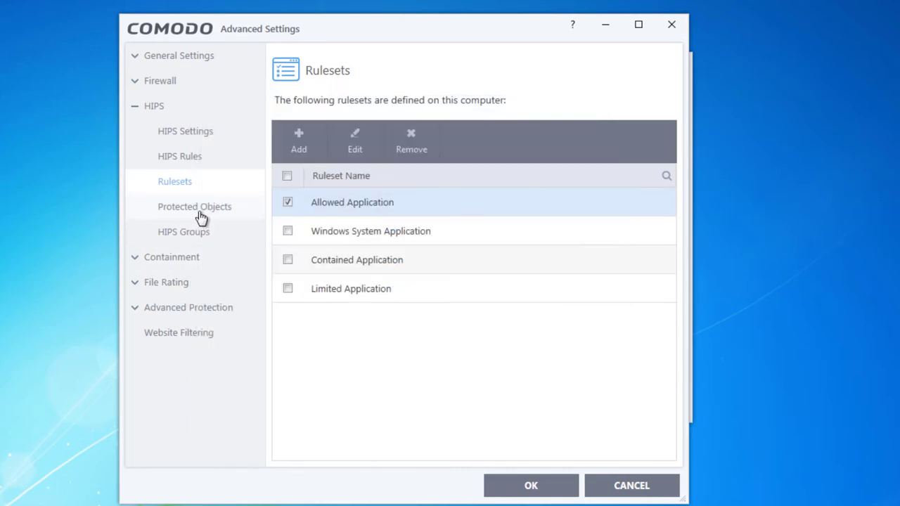
Step: Examine the Startup Folders, Important Files/Folders and Windows Management groups in the HIPS protected files, and open the blocked files list
{"action": "left_click", "coordinate": [187, 205]}
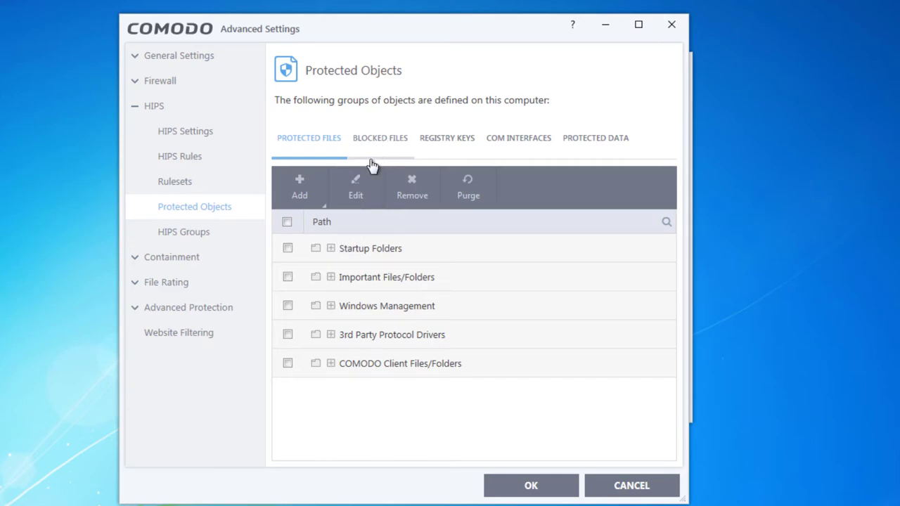
{"action": "left_click", "coordinate": [333, 249]}
{"action": "left_click", "coordinate": [333, 249]}
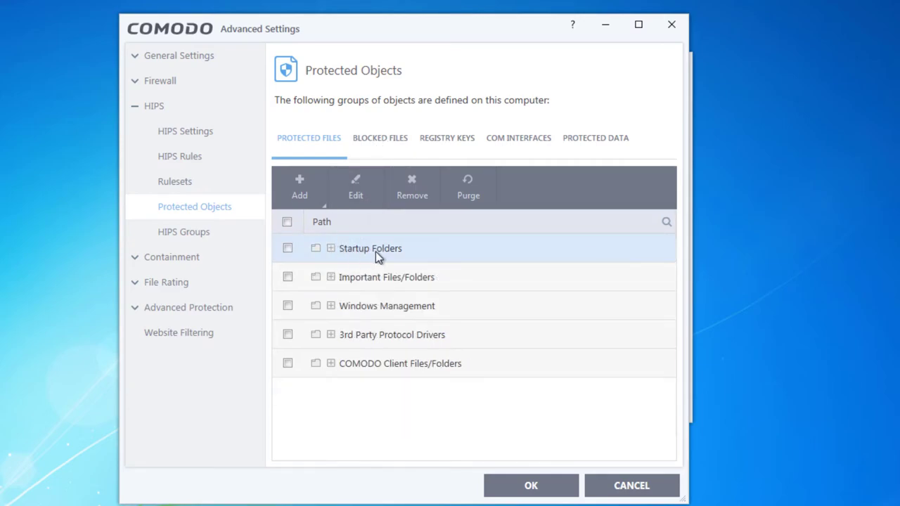
{"action": "left_click", "coordinate": [331, 278]}
{"action": "left_click", "coordinate": [330, 278]}
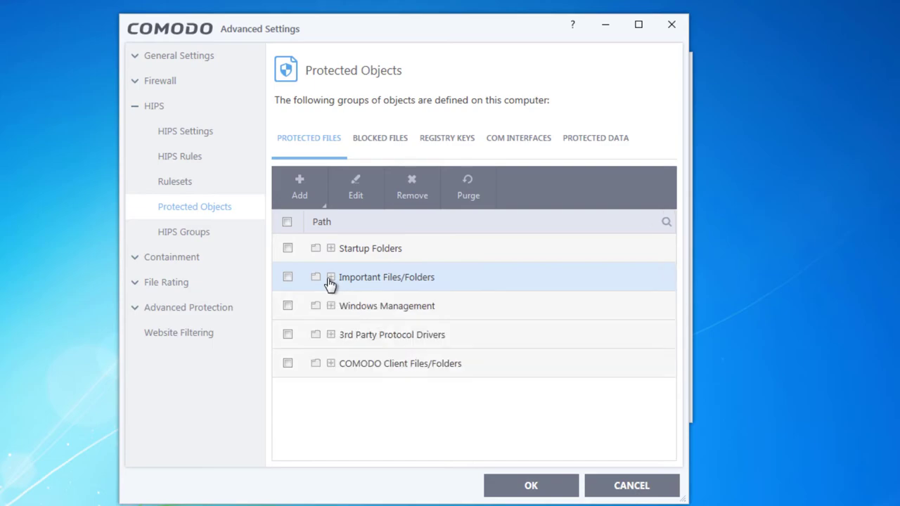
{"action": "left_click", "coordinate": [332, 307]}
{"action": "left_click", "coordinate": [332, 307]}
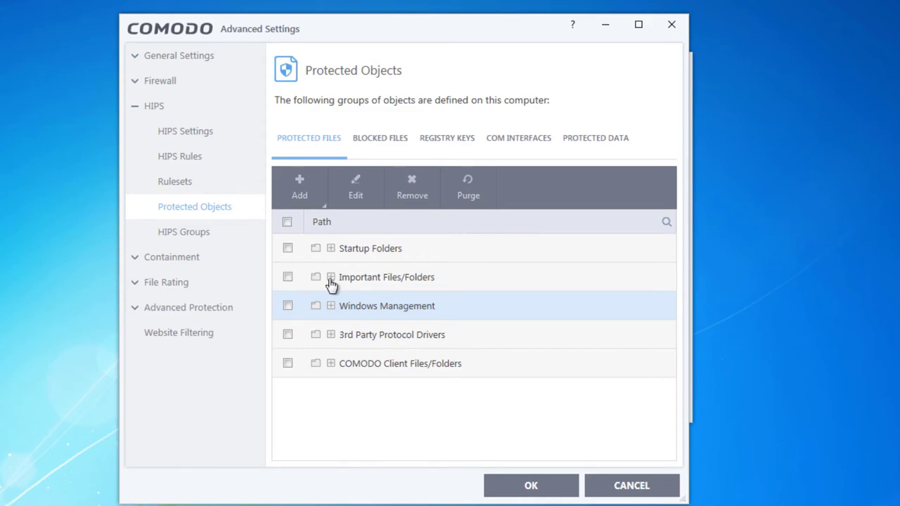
{"action": "left_click", "coordinate": [392, 138]}
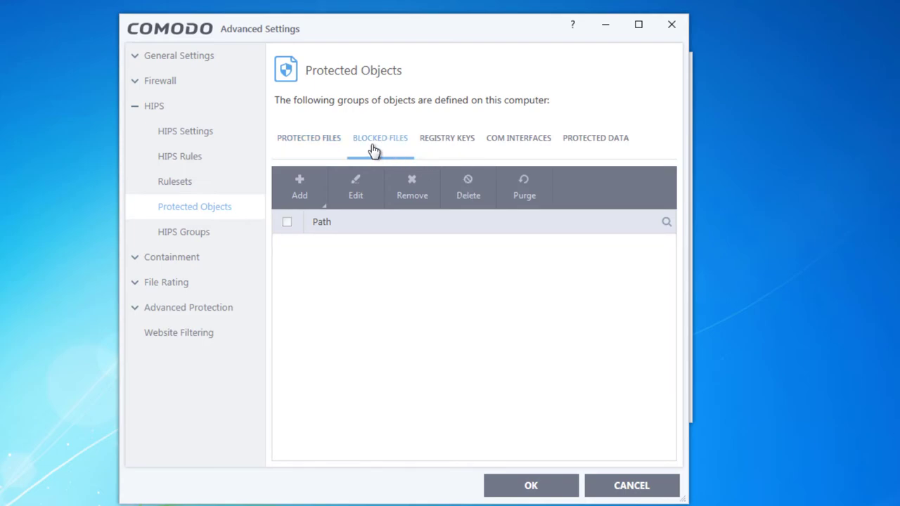
Step: Examine the Automatic Startup group in the protected registry keys, and view the protected COM interfaces and protected data
{"action": "left_click", "coordinate": [471, 138]}
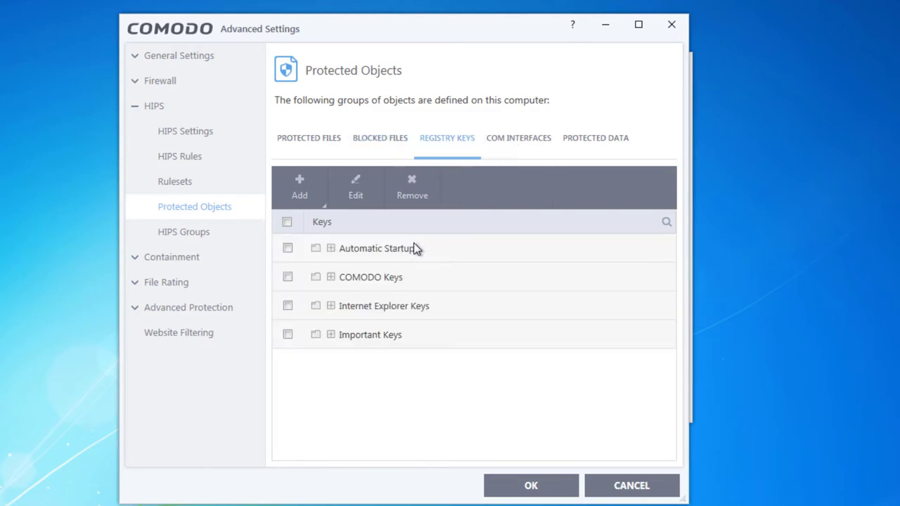
{"action": "left_click", "coordinate": [318, 248]}
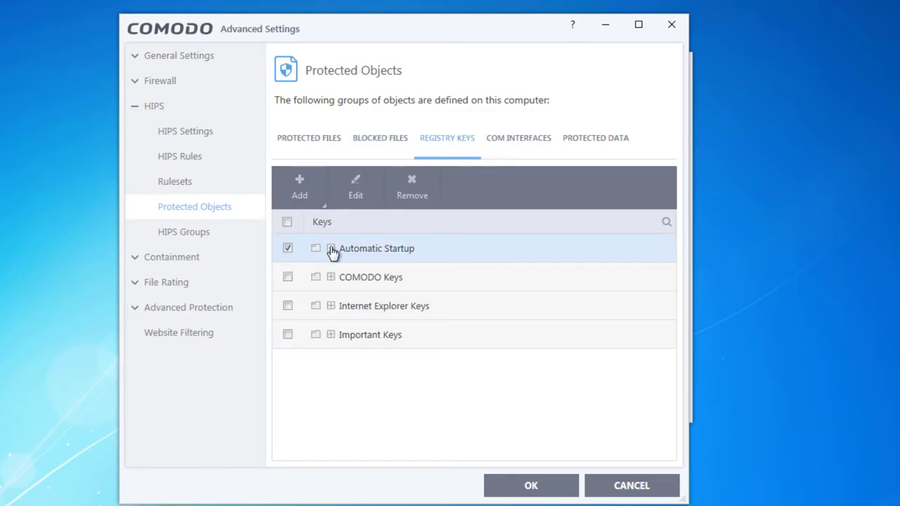
{"action": "left_click", "coordinate": [331, 250]}
{"action": "scroll", "coordinate": [430, 387], "scroll_direction": "down", "scroll_amount": 10}
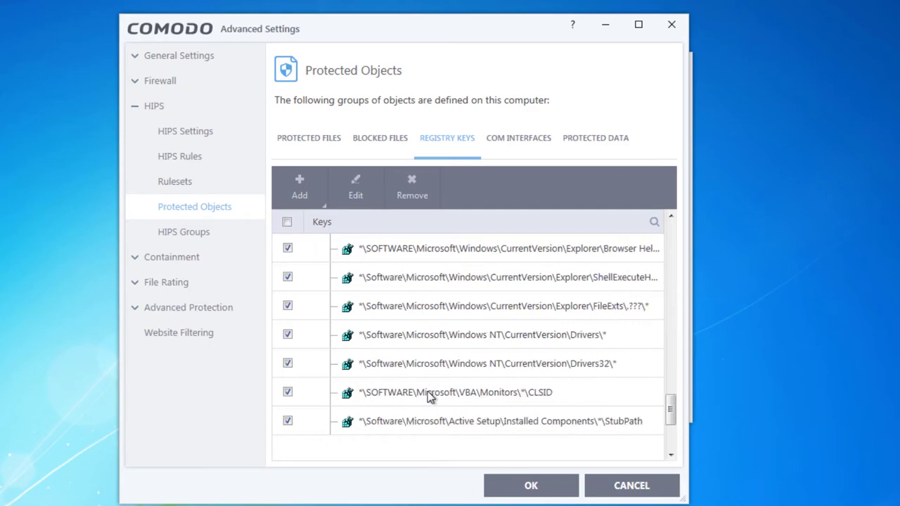
{"action": "left_click", "coordinate": [513, 140]}
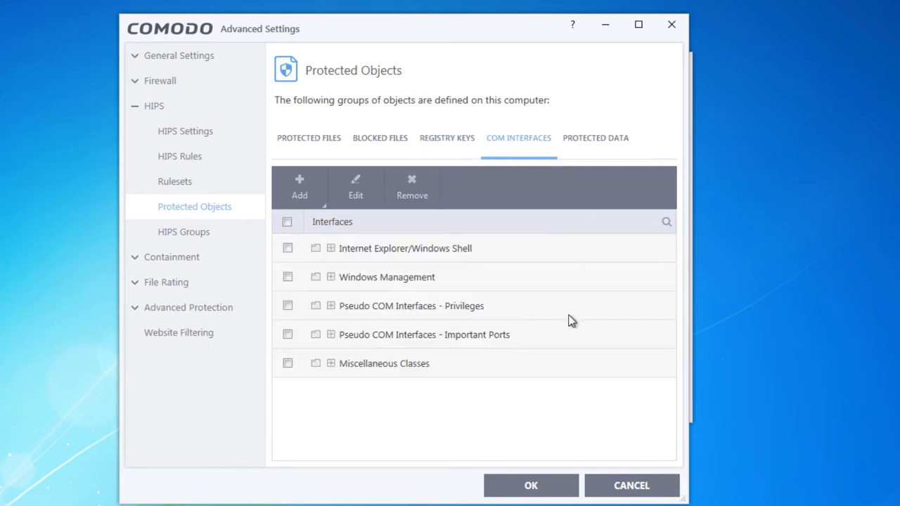
{"action": "left_click", "coordinate": [578, 138]}
{"action": "left_click", "coordinate": [520, 148]}
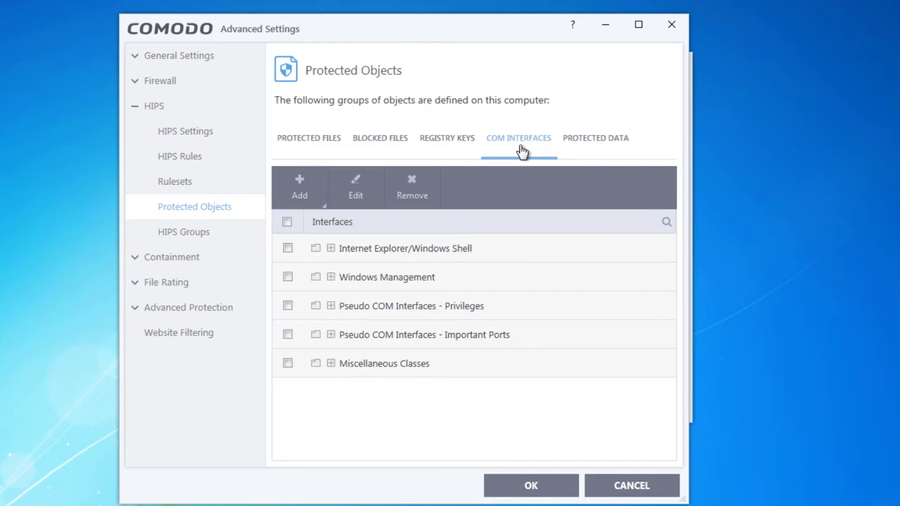
Step: Open the HIPS Groups and examine the keys in the Automatic Startup registry group, collapsing it when finished
{"action": "left_click", "coordinate": [191, 236]}
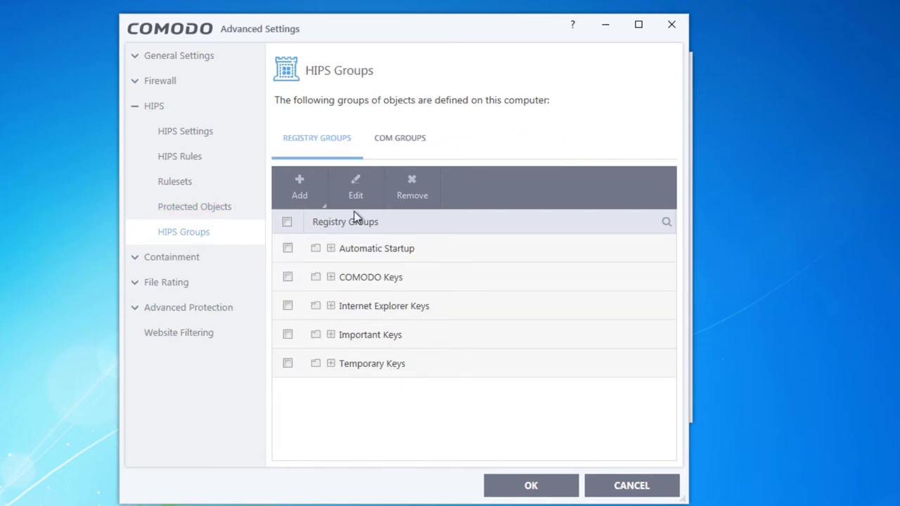
{"action": "left_click", "coordinate": [288, 249]}
{"action": "left_click", "coordinate": [329, 249]}
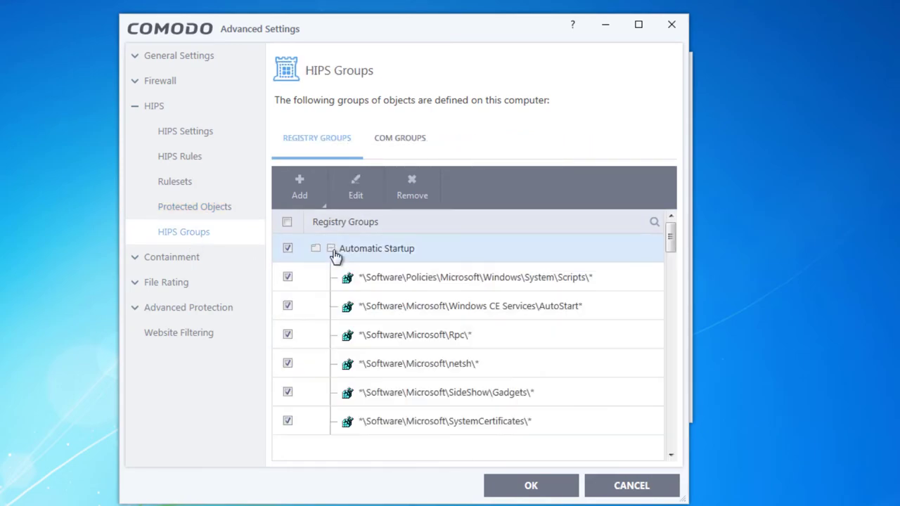
{"action": "scroll", "coordinate": [393, 285], "scroll_direction": "down", "scroll_amount": 3}
{"action": "scroll", "coordinate": [392, 288], "scroll_direction": "down", "scroll_amount": 10}
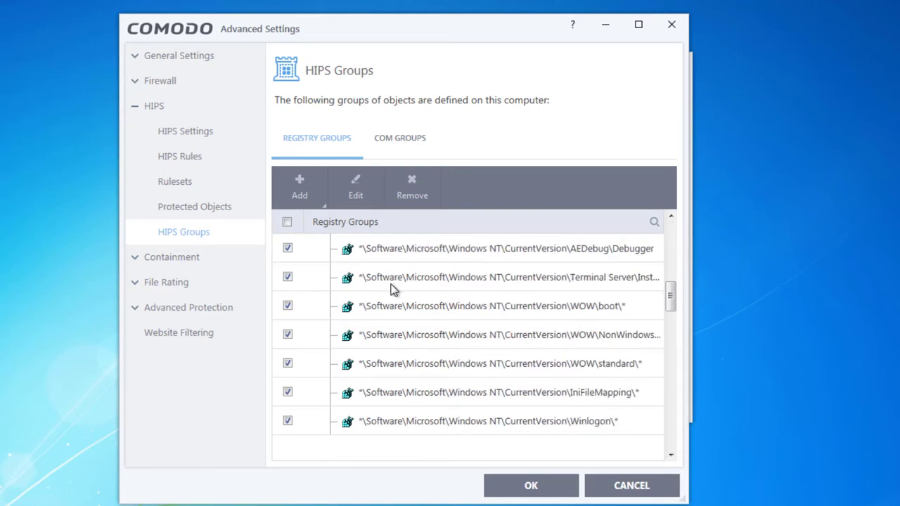
{"action": "scroll", "coordinate": [383, 339], "scroll_direction": "up", "scroll_amount": 3}
{"action": "scroll", "coordinate": [383, 340], "scroll_direction": "up", "scroll_amount": 10}
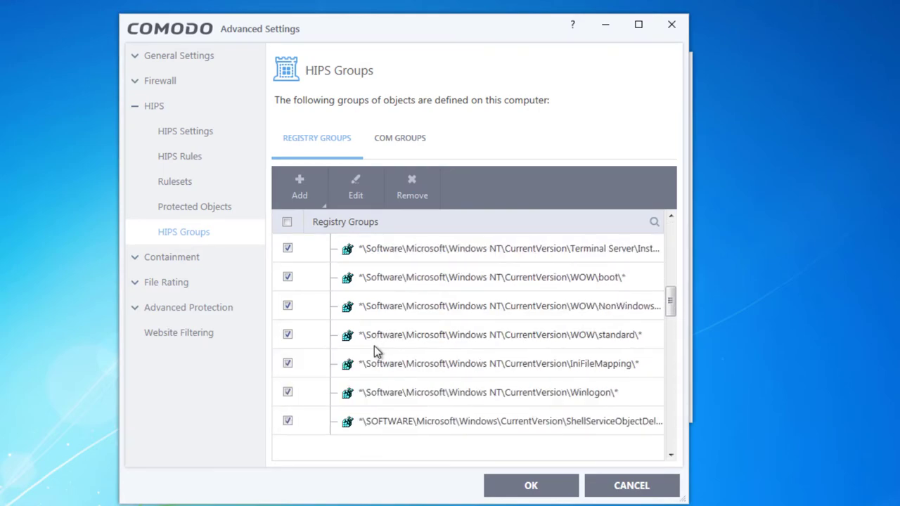
{"action": "left_click", "coordinate": [331, 248]}
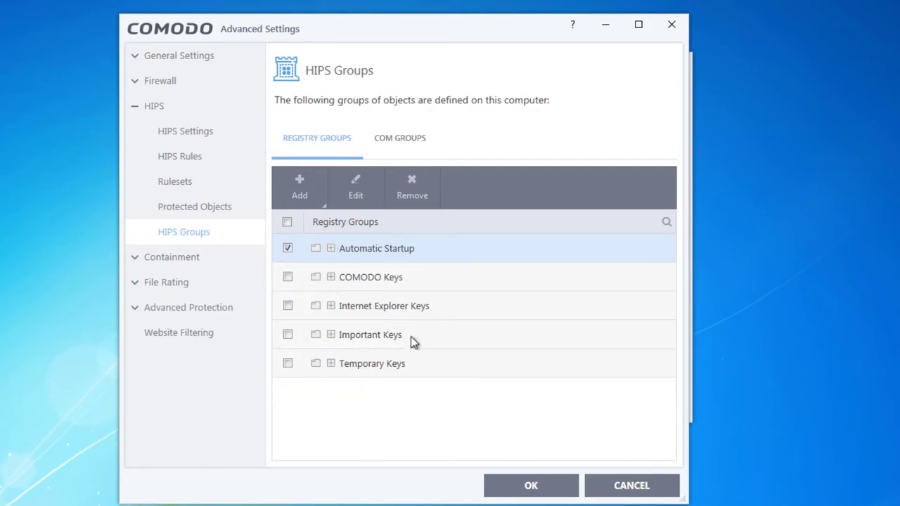
Step: Examine the Important Keys registry group and view the options for adding registry groups or keys without adding any
{"action": "left_click", "coordinate": [331, 335]}
{"action": "scroll", "coordinate": [456, 335], "scroll_direction": "down", "scroll_amount": 10}
{"action": "scroll", "coordinate": [482, 371], "scroll_direction": "down", "scroll_amount": 4}
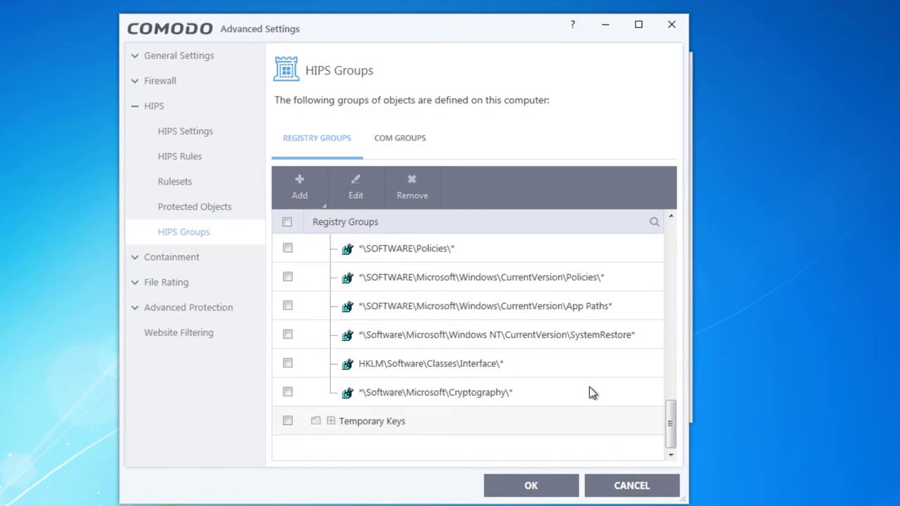
{"action": "scroll", "coordinate": [589, 392], "scroll_direction": "up", "scroll_amount": 14}
{"action": "left_click", "coordinate": [351, 187]}
{"action": "left_click", "coordinate": [544, 298]}
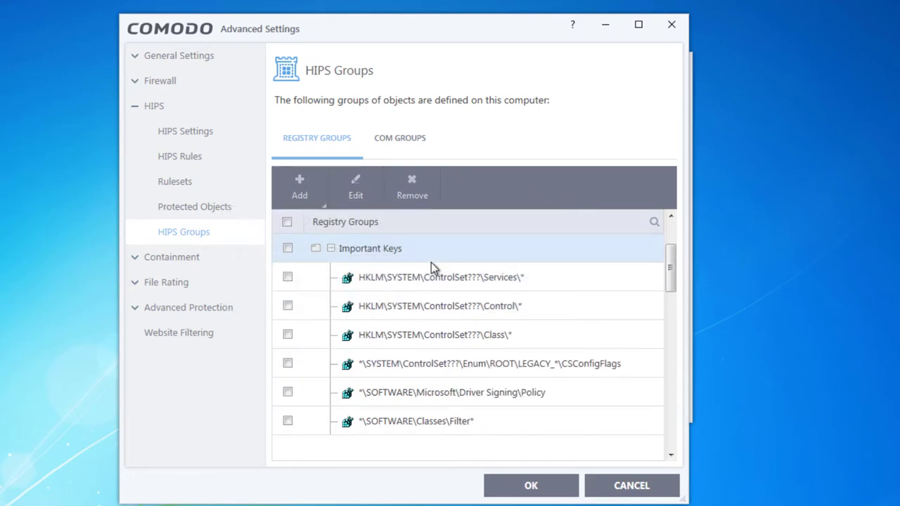
{"action": "left_click", "coordinate": [298, 185]}
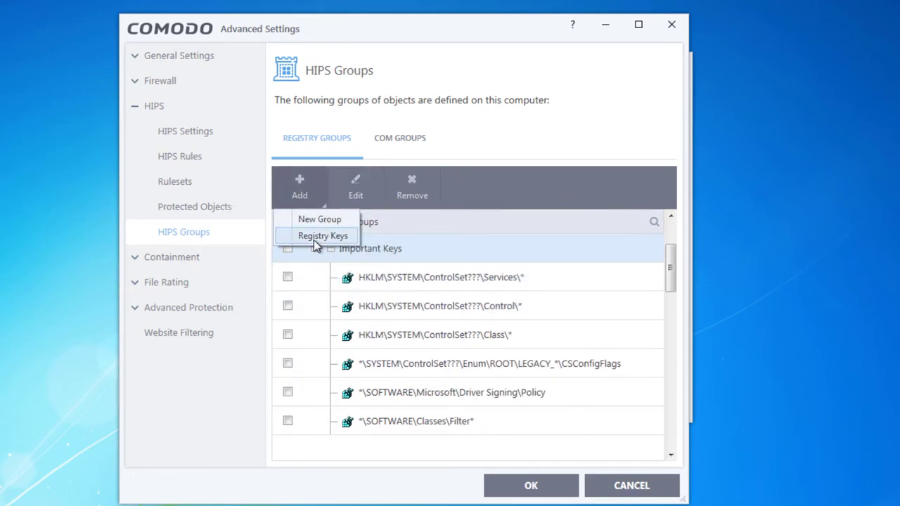
{"action": "left_click", "coordinate": [209, 397]}
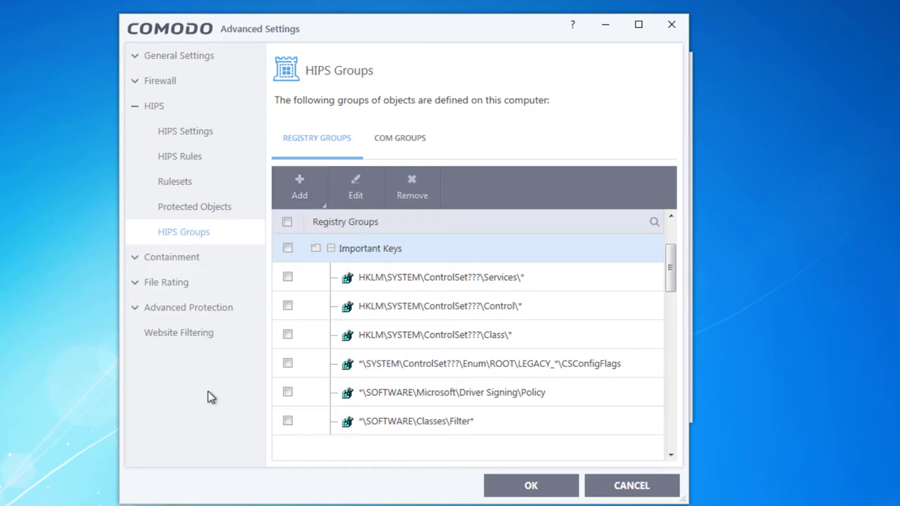
Step: Open the Containment Settings, view the Shared Spaces paths excluded from virtualization, and close the exclusions without changes
{"action": "left_click", "coordinate": [167, 257]}
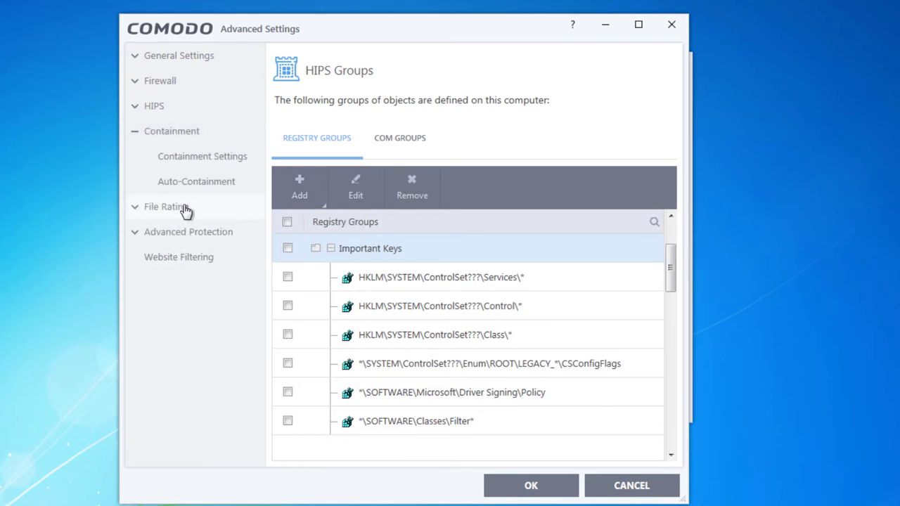
{"action": "left_click", "coordinate": [181, 169]}
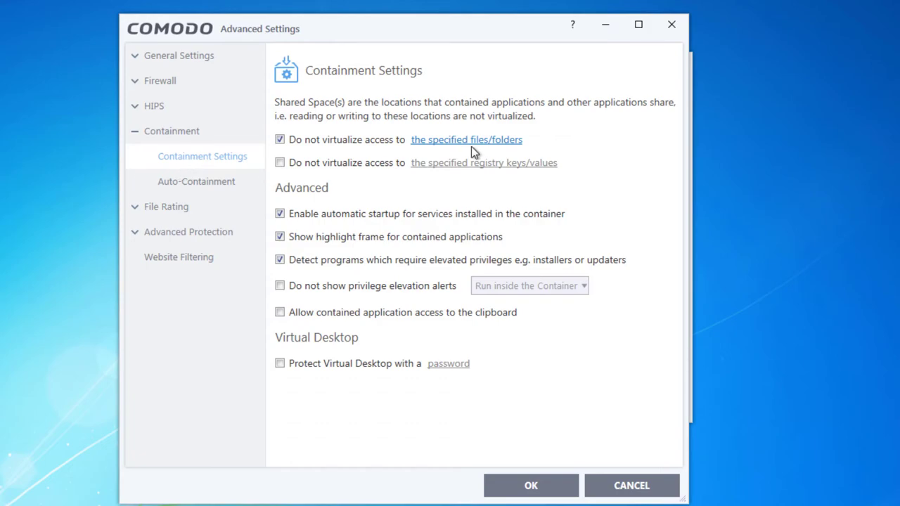
{"action": "left_click", "coordinate": [502, 144]}
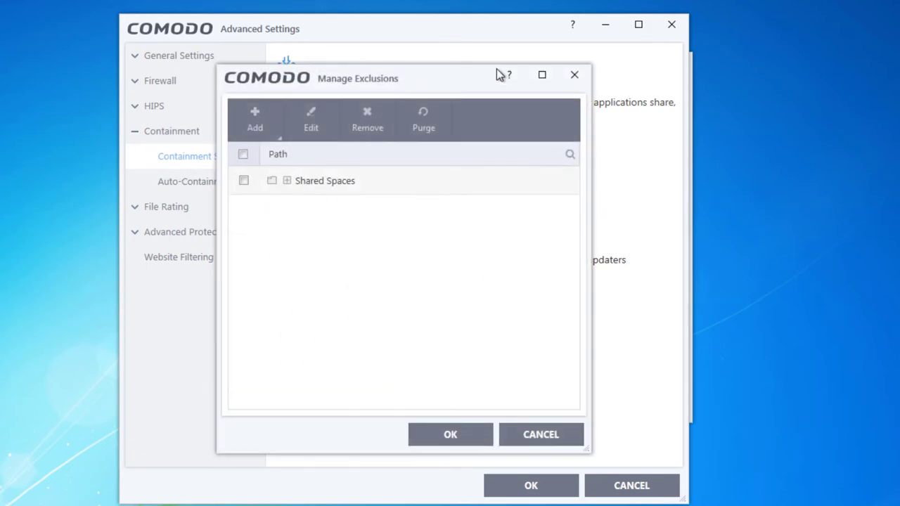
{"action": "left_click", "coordinate": [287, 182]}
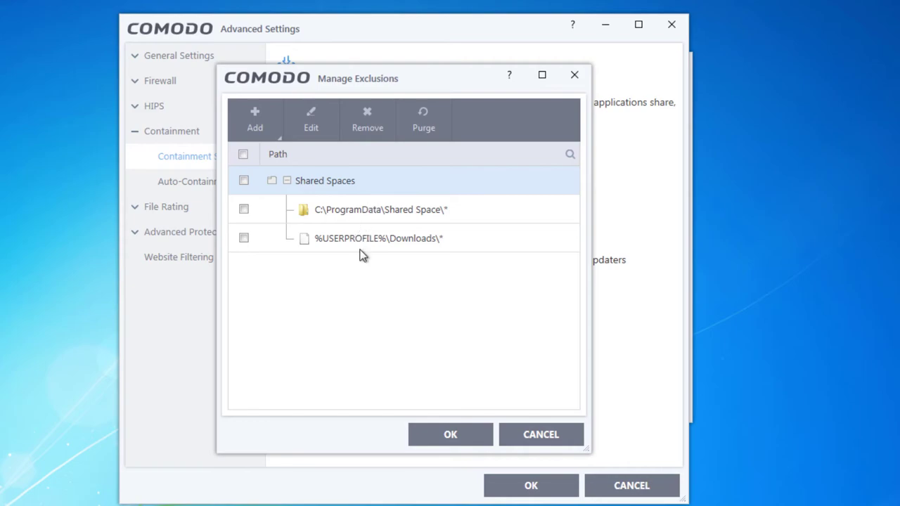
{"action": "left_click", "coordinate": [542, 430]}
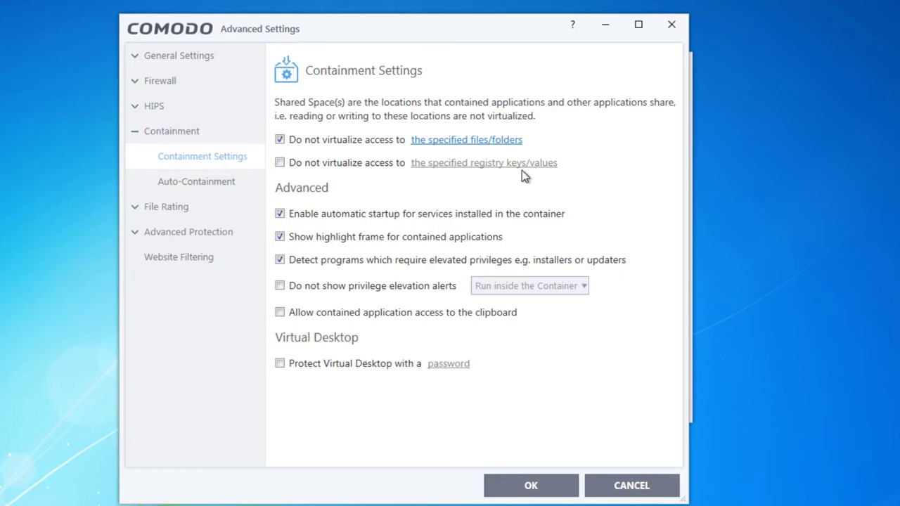
Step: Try enabling the virtualization exclusion for specified registry keys/values, view its exclusions list, and disable the option again
{"action": "left_click", "coordinate": [315, 163]}
{"action": "left_click", "coordinate": [464, 163]}
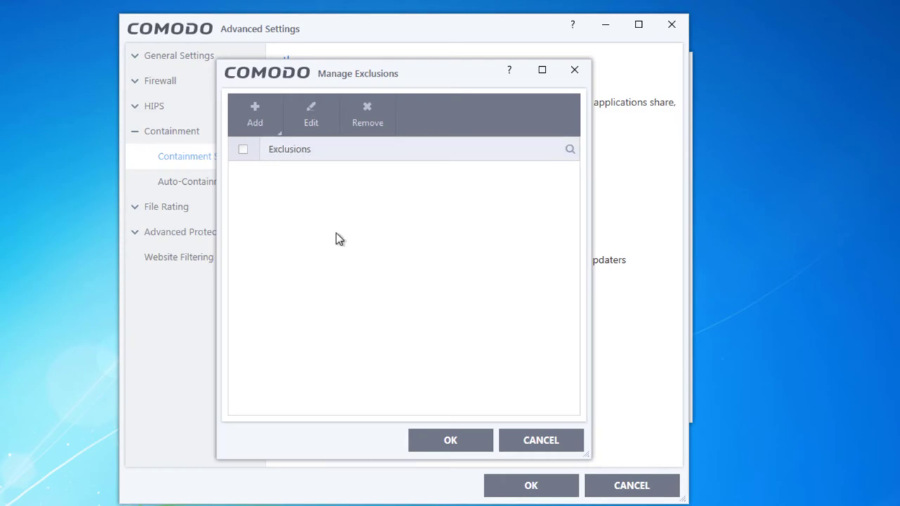
{"action": "left_click", "coordinate": [513, 438]}
{"action": "left_click", "coordinate": [288, 164]}
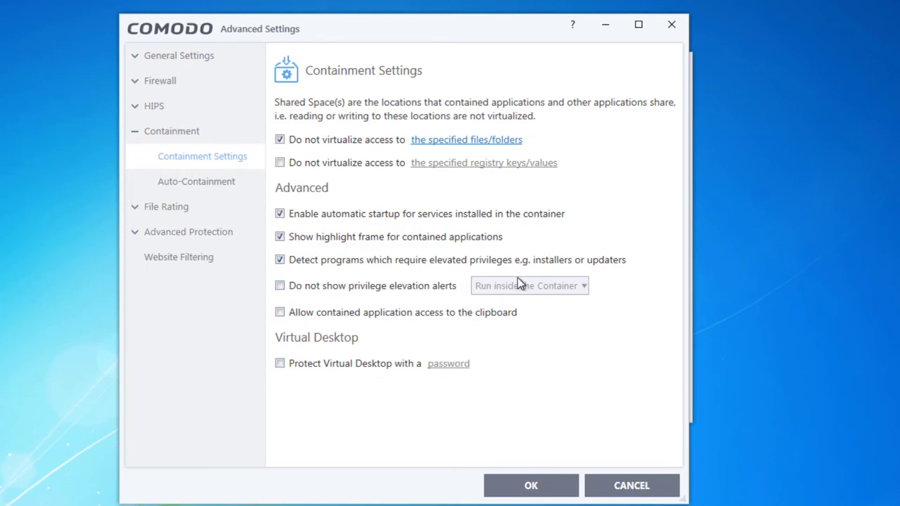
Step: Try enabling "Do not show privilege elevation alerts", view its available actions, and disable the option again
{"action": "left_click", "coordinate": [430, 291]}
{"action": "left_click", "coordinate": [578, 288]}
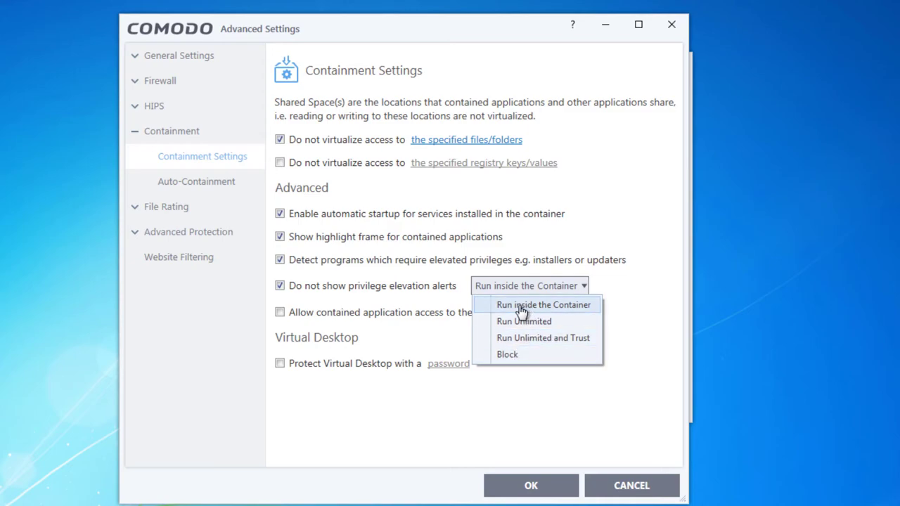
{"action": "left_click", "coordinate": [603, 288]}
{"action": "left_click", "coordinate": [309, 288]}
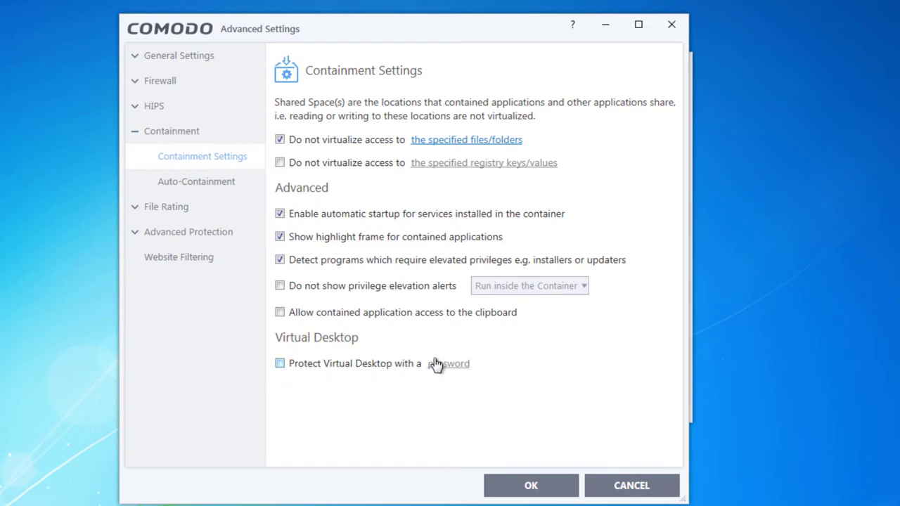
Step: Examine the Auto-Containment rules, widening the Target column to read each rule's action, target and reputation
{"action": "left_click", "coordinate": [201, 185]}
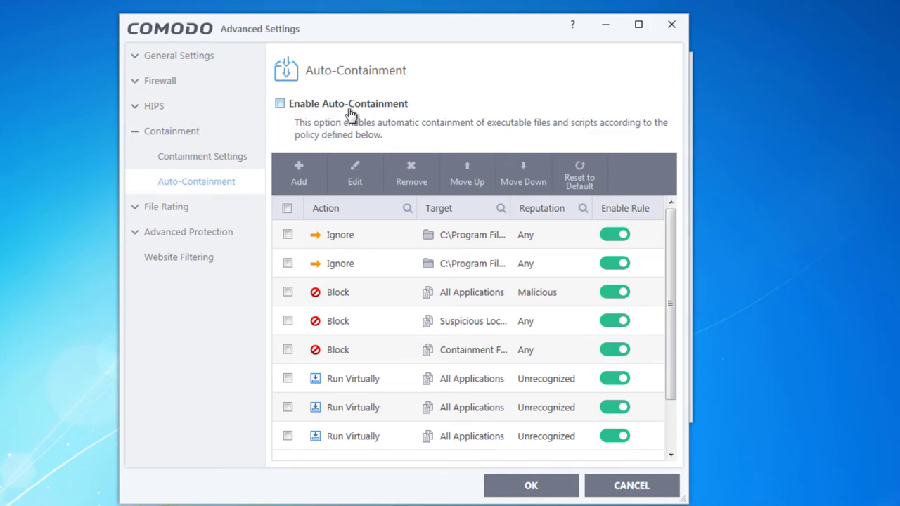
{"action": "scroll", "coordinate": [434, 324], "scroll_direction": "down", "scroll_amount": 1}
{"action": "scroll", "coordinate": [434, 324], "scroll_direction": "up", "scroll_amount": 1}
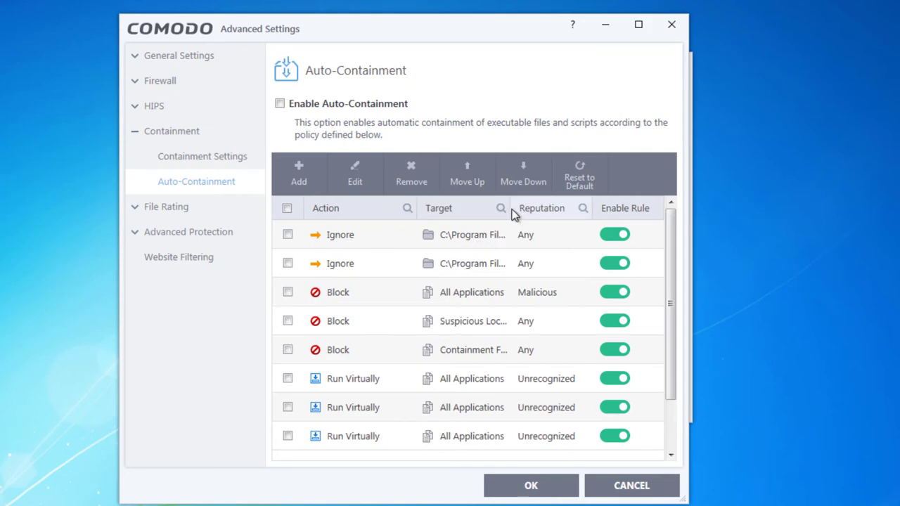
{"action": "left_click_drag", "start_coordinate": [508, 208], "coordinate": [589, 206]}
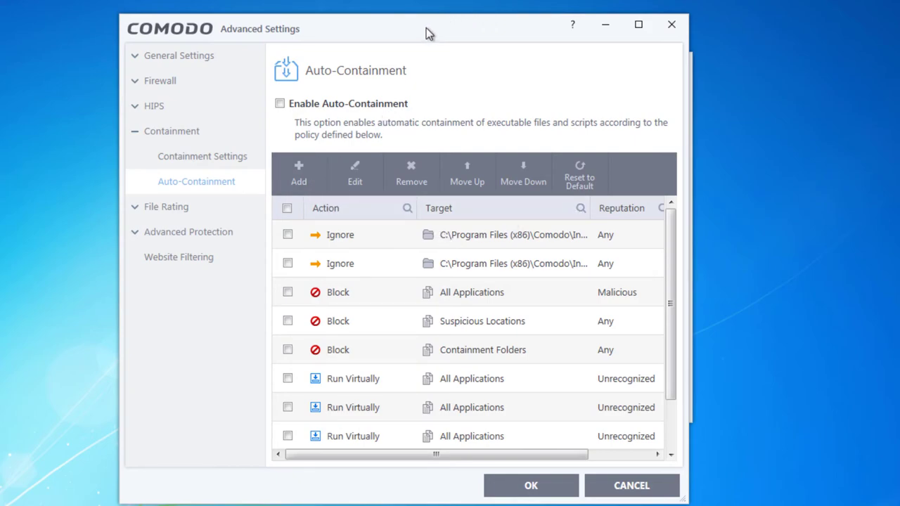
{"action": "scroll", "coordinate": [496, 268], "scroll_direction": "down", "scroll_amount": 2}
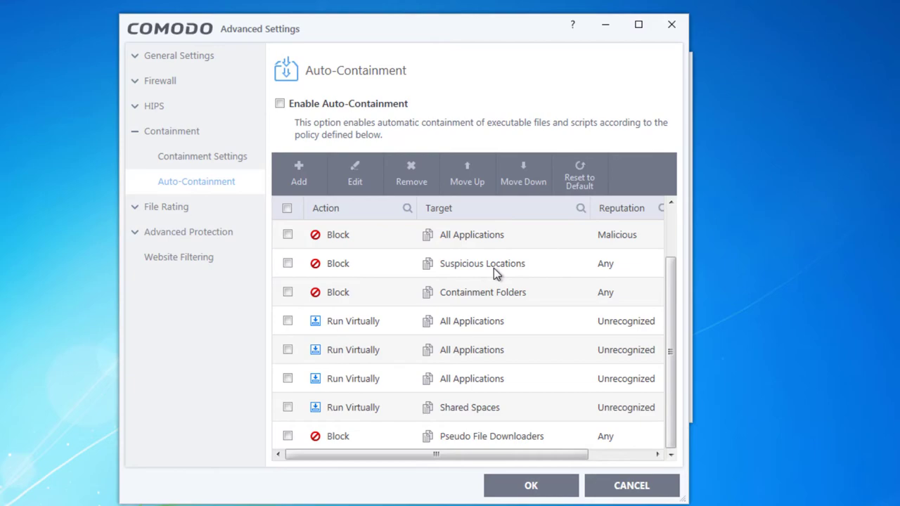
{"action": "scroll", "coordinate": [494, 268], "scroll_direction": "up", "scroll_amount": 2}
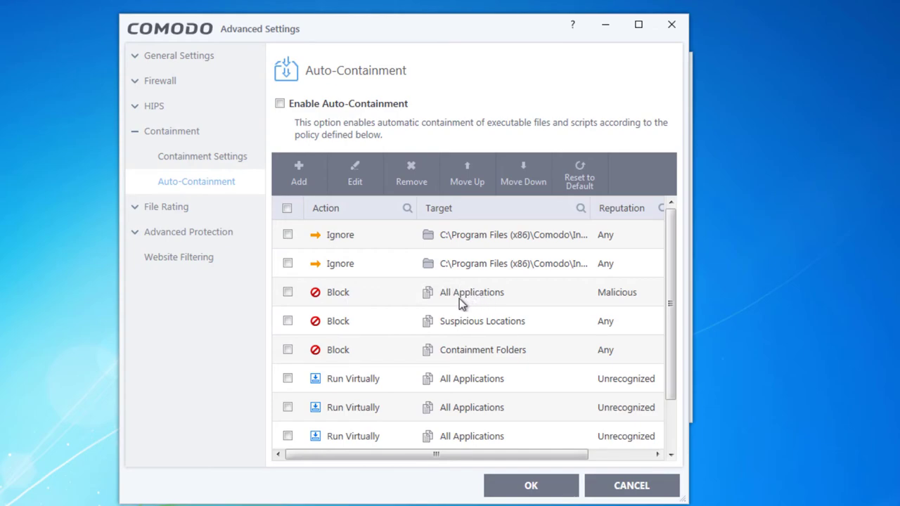
{"action": "scroll", "coordinate": [465, 297], "scroll_direction": "down", "scroll_amount": 2}
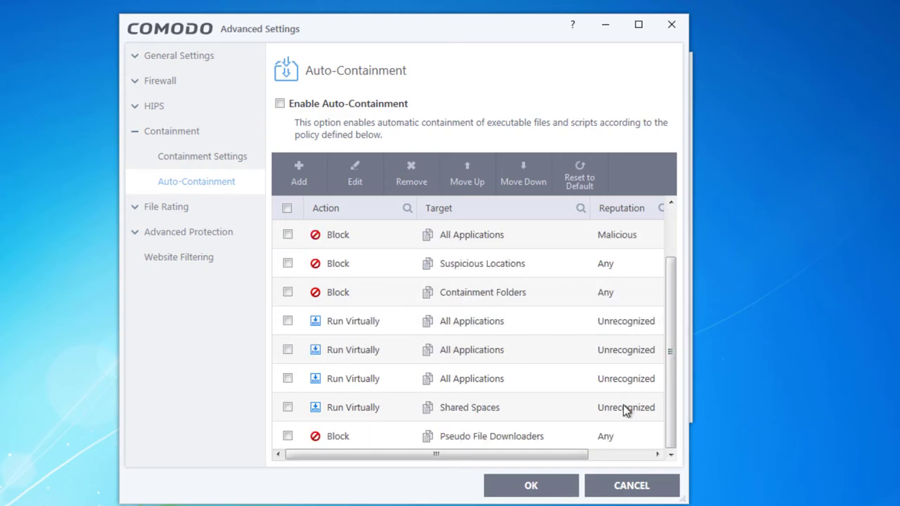
{"action": "scroll", "coordinate": [611, 338], "scroll_direction": "up", "scroll_amount": 2}
{"action": "scroll", "coordinate": [604, 246], "scroll_direction": "down", "scroll_amount": 2}
{"action": "scroll", "coordinate": [421, 239], "scroll_direction": "up", "scroll_amount": 2}
Step: Start a new Auto-Containment rule with the Run Virtually action, view the available file criteria, and discard the rule
{"action": "left_click", "coordinate": [300, 187]}
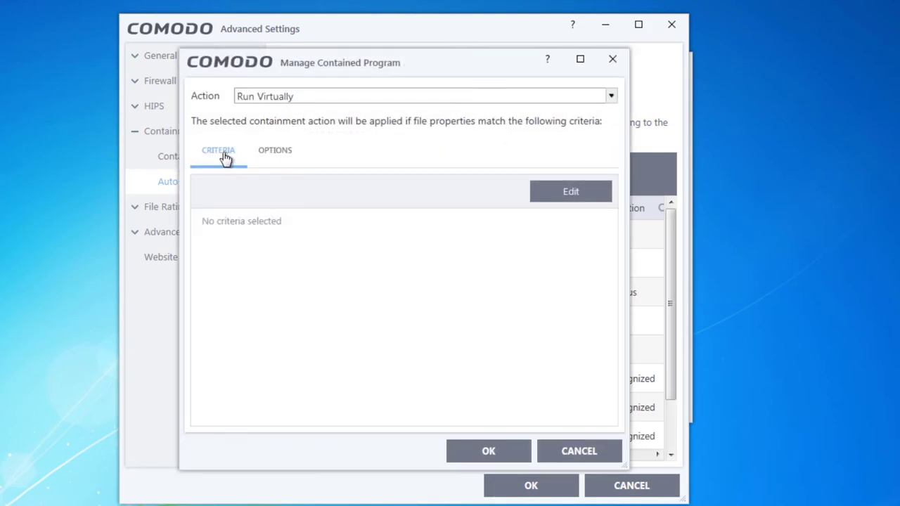
{"action": "left_click", "coordinate": [571, 193]}
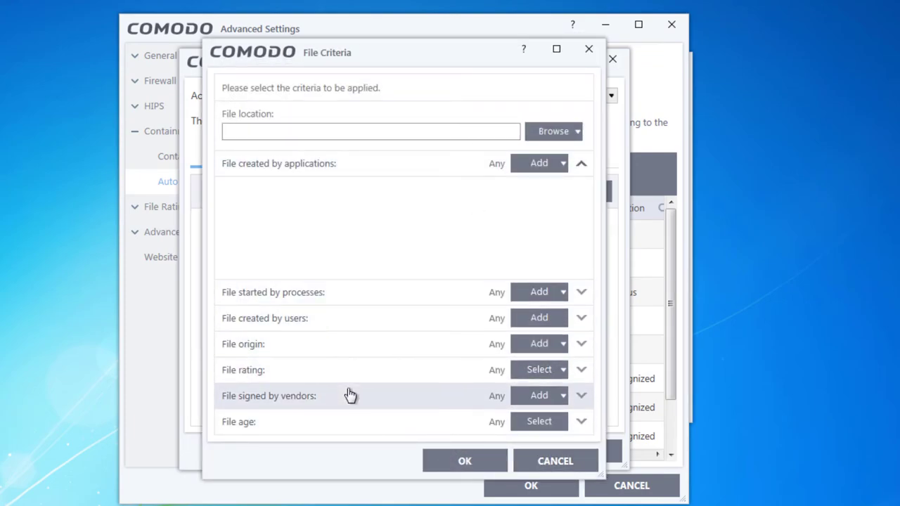
{"action": "left_click", "coordinate": [586, 471]}
{"action": "left_click", "coordinate": [604, 461]}
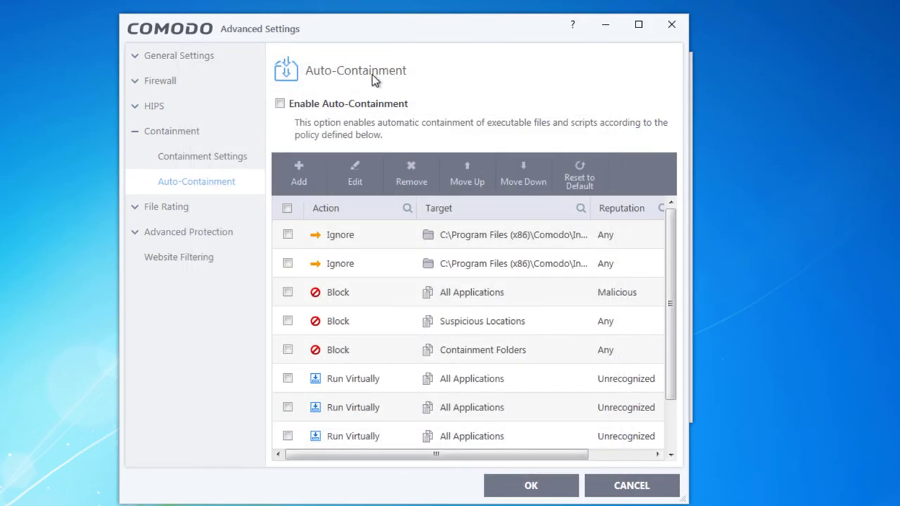
Step: Review the File Rating Settings, then browse the File Groups and expand the Executables group
{"action": "left_click", "coordinate": [201, 206]}
{"action": "left_click", "coordinate": [200, 190]}
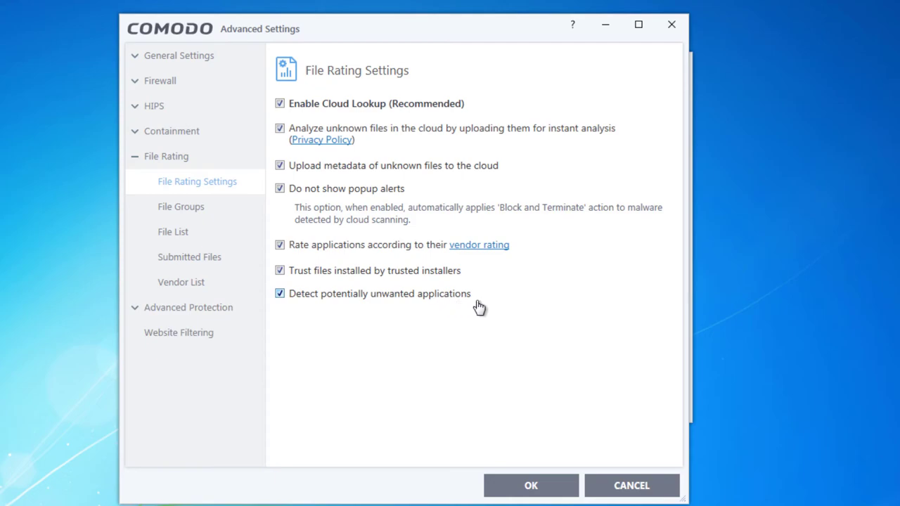
{"action": "left_click", "coordinate": [193, 212]}
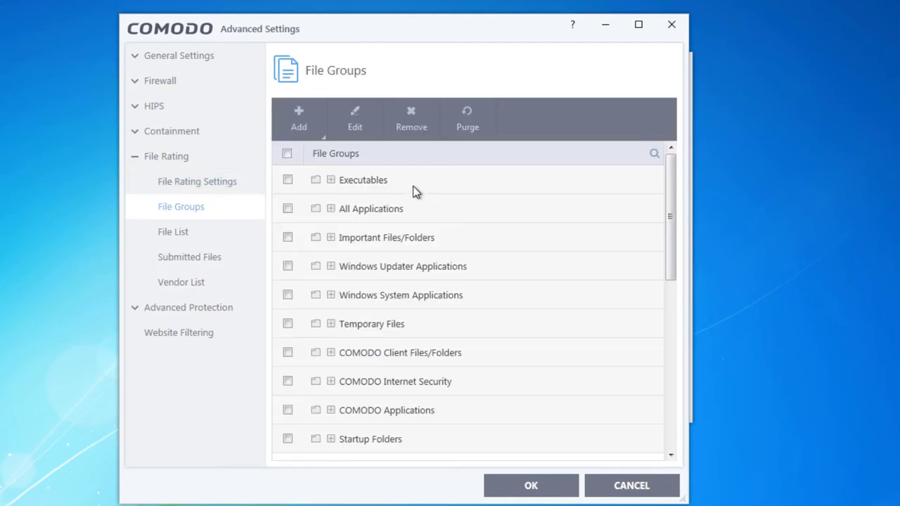
{"action": "scroll", "coordinate": [416, 192], "scroll_direction": "down", "scroll_amount": 5}
{"action": "scroll", "coordinate": [420, 193], "scroll_direction": "up", "scroll_amount": 5}
{"action": "left_click", "coordinate": [331, 181]}
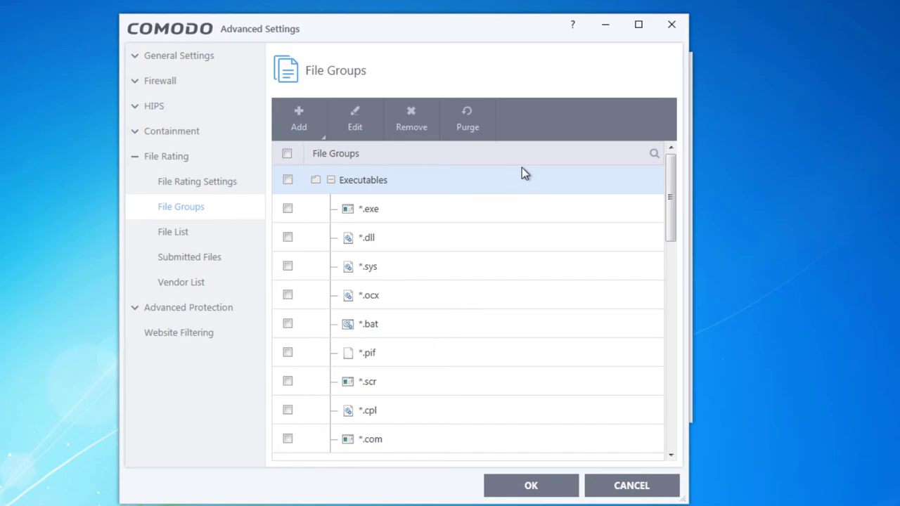
Step: Browse the File Groups, expanding the Email Clients group and examining the file types listed under Executables
{"action": "scroll", "coordinate": [433, 320], "scroll_direction": "down", "scroll_amount": 5}
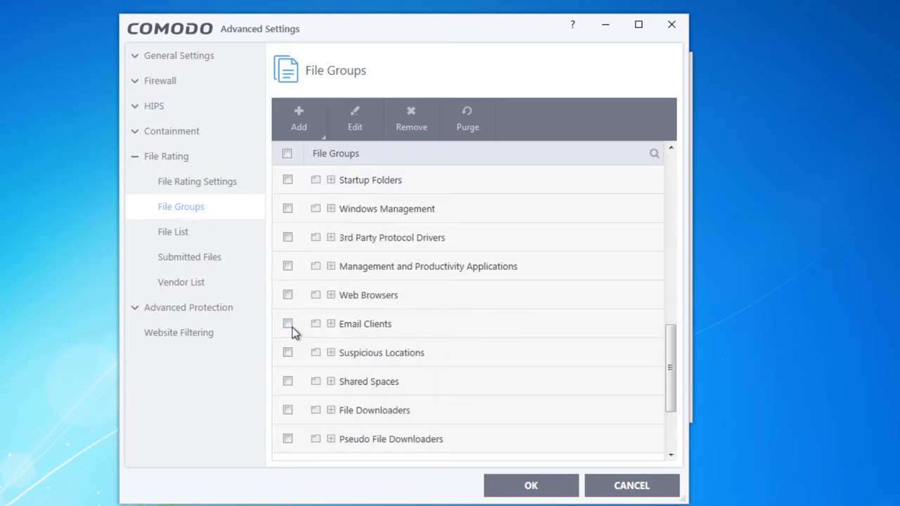
{"action": "left_click", "coordinate": [330, 325]}
{"action": "scroll", "coordinate": [424, 357], "scroll_direction": "down", "scroll_amount": 1}
{"action": "scroll", "coordinate": [429, 346], "scroll_direction": "up", "scroll_amount": 5}
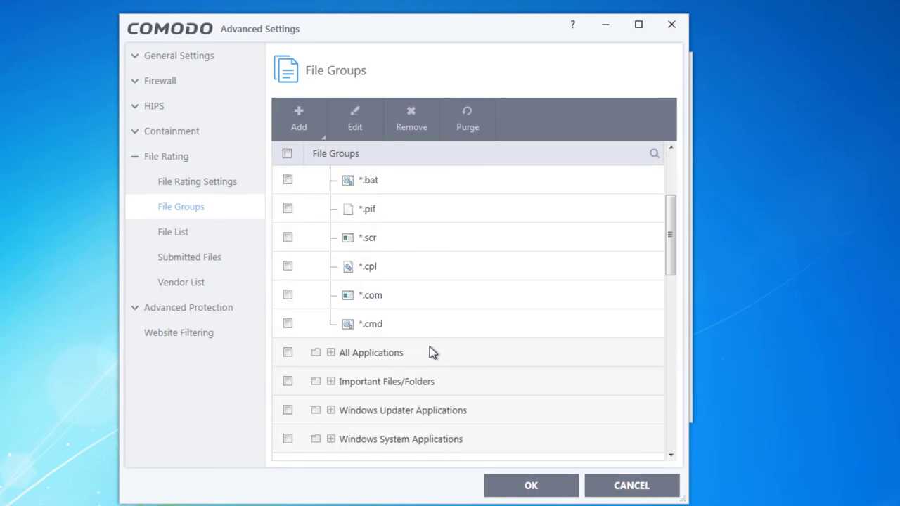
{"action": "scroll", "coordinate": [373, 219], "scroll_direction": "down", "scroll_amount": 1}
{"action": "scroll", "coordinate": [380, 232], "scroll_direction": "up", "scroll_amount": 1}
{"action": "left_click", "coordinate": [382, 219]}
{"action": "left_click", "coordinate": [386, 239]}
{"action": "left_click", "coordinate": [404, 299]}
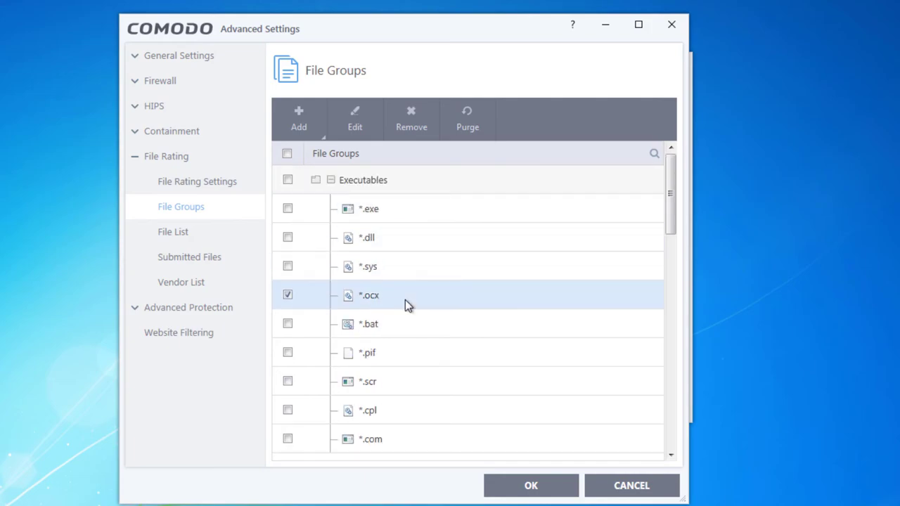
Step: Expand the All Applications and Important Files/Folders groups and examine their entries along with those of Email Clients
{"action": "scroll", "coordinate": [395, 323], "scroll_direction": "down", "scroll_amount": 3}
{"action": "left_click", "coordinate": [367, 218]}
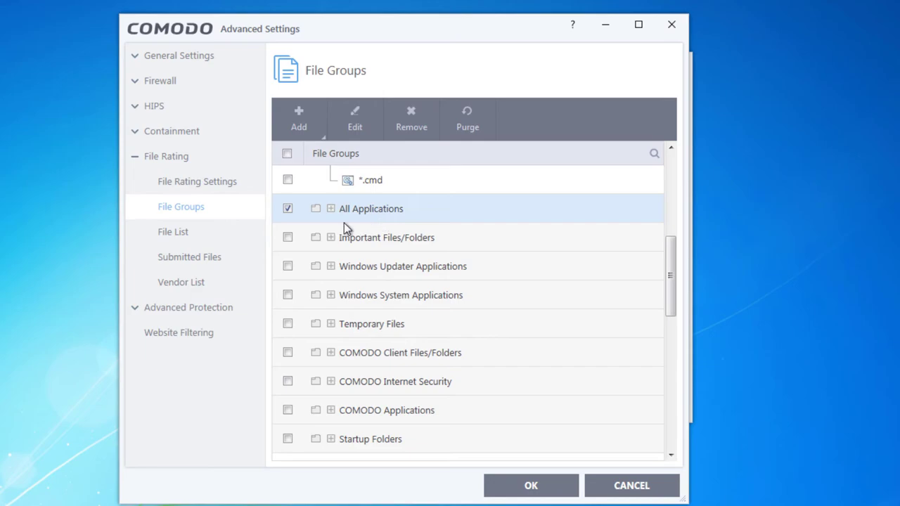
{"action": "left_click", "coordinate": [331, 209]}
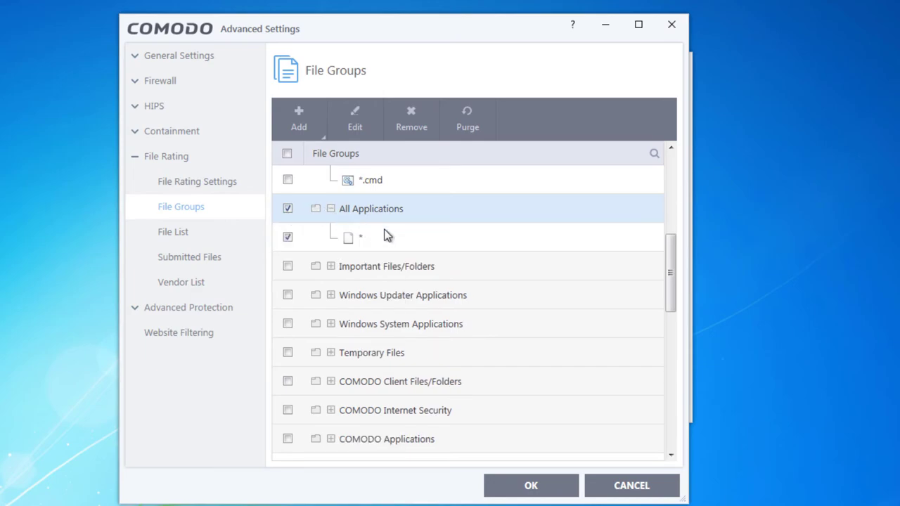
{"action": "left_click", "coordinate": [372, 240]}
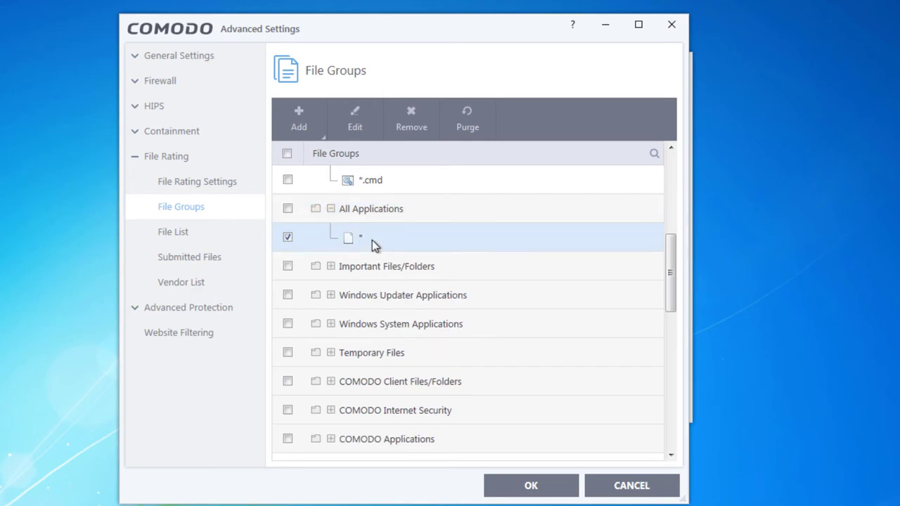
{"action": "left_click", "coordinate": [336, 268]}
{"action": "left_click", "coordinate": [331, 267]}
{"action": "scroll", "coordinate": [418, 231], "scroll_direction": "down", "scroll_amount": 7}
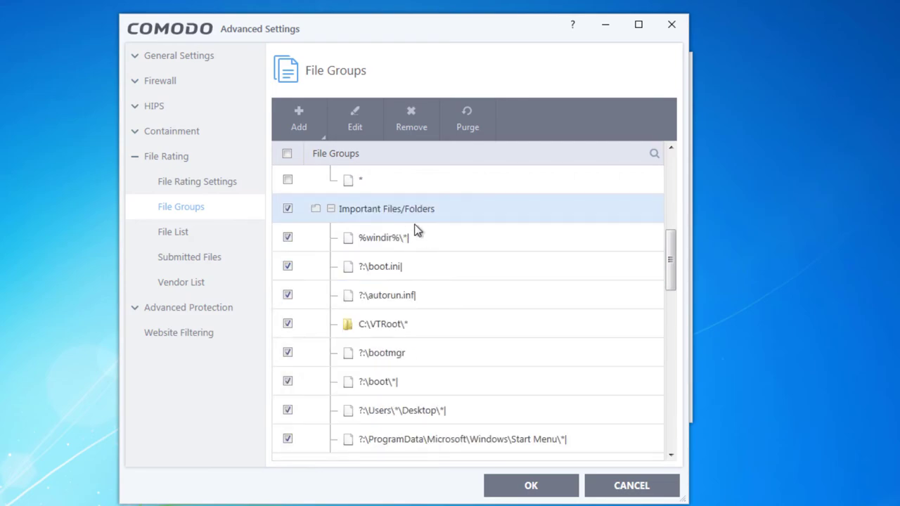
{"action": "scroll", "coordinate": [444, 295], "scroll_direction": "up", "scroll_amount": 1}
{"action": "scroll", "coordinate": [436, 295], "scroll_direction": "up", "scroll_amount": 5}
{"action": "scroll", "coordinate": [408, 267], "scroll_direction": "down", "scroll_amount": 5}
{"action": "scroll", "coordinate": [418, 295], "scroll_direction": "down", "scroll_amount": 5}
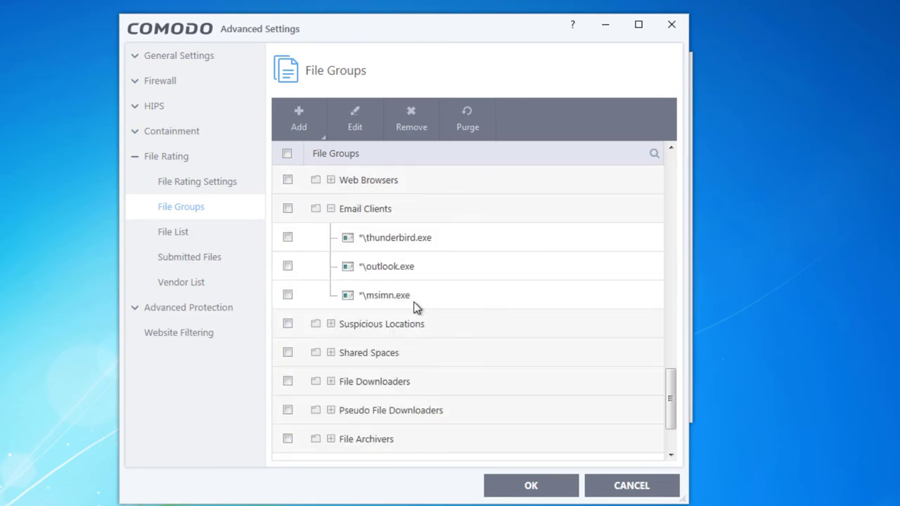
Step: Try to add files to the File Groups without selecting a group
{"action": "scroll", "coordinate": [408, 308], "scroll_direction": "up", "scroll_amount": 10}
{"action": "left_click", "coordinate": [300, 118]}
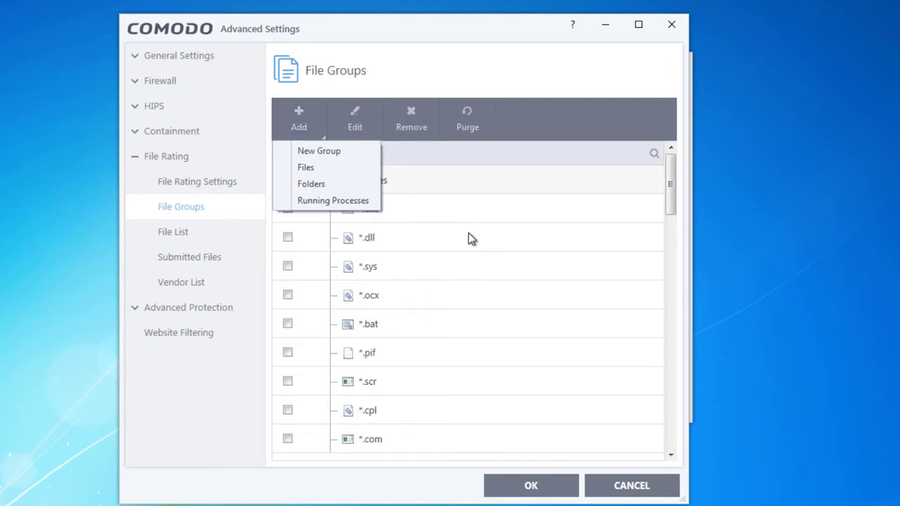
{"action": "left_click", "coordinate": [330, 168]}
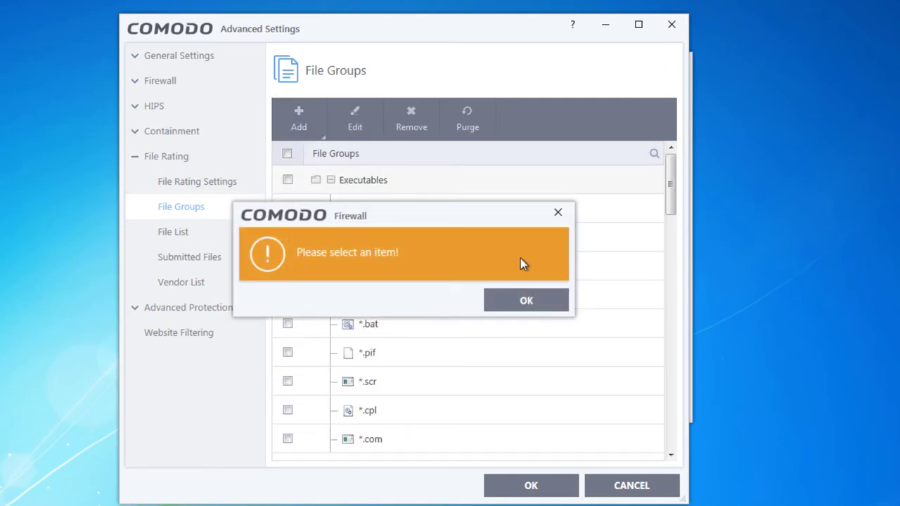
{"action": "left_click", "coordinate": [518, 301]}
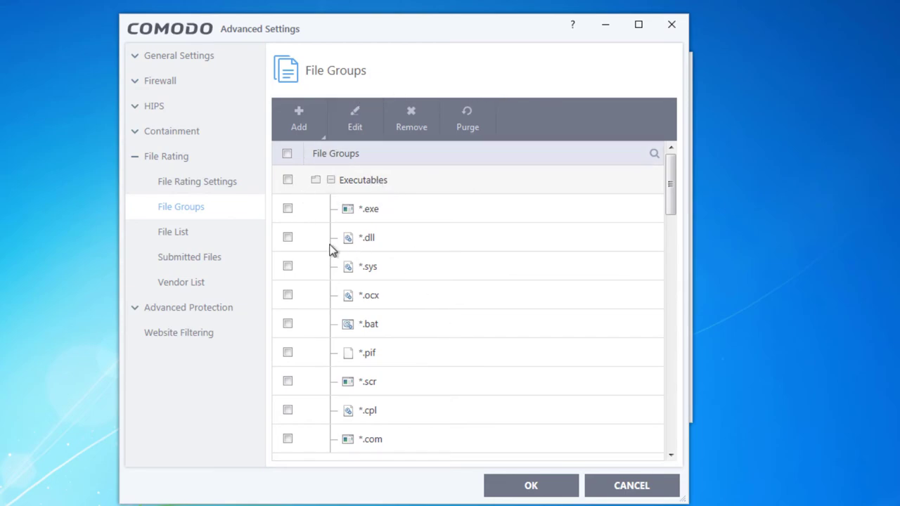
Step: Browse the File List of known executables, widening the File path column to read the paths
{"action": "left_click", "coordinate": [208, 237]}
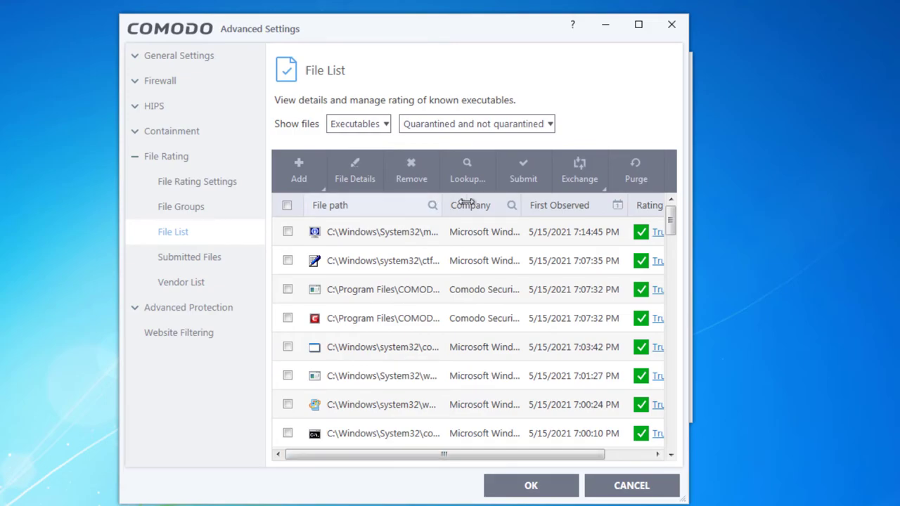
{"action": "left_click_drag", "start_coordinate": [441, 202], "coordinate": [552, 204]}
{"action": "scroll", "coordinate": [410, 352], "scroll_direction": "down", "scroll_amount": 10}
{"action": "scroll", "coordinate": [415, 351], "scroll_direction": "down", "scroll_amount": 3}
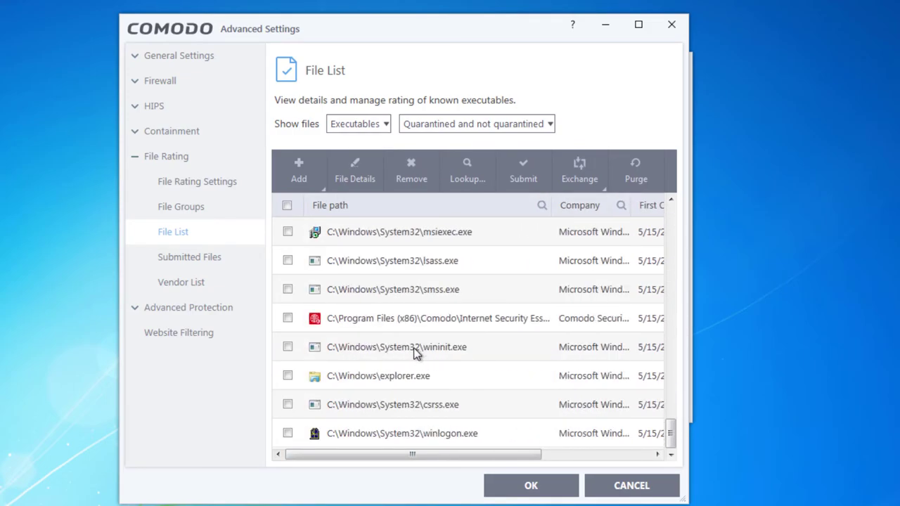
{"action": "left_click", "coordinate": [410, 324]}
{"action": "scroll", "coordinate": [408, 323], "scroll_direction": "up", "scroll_amount": 15}
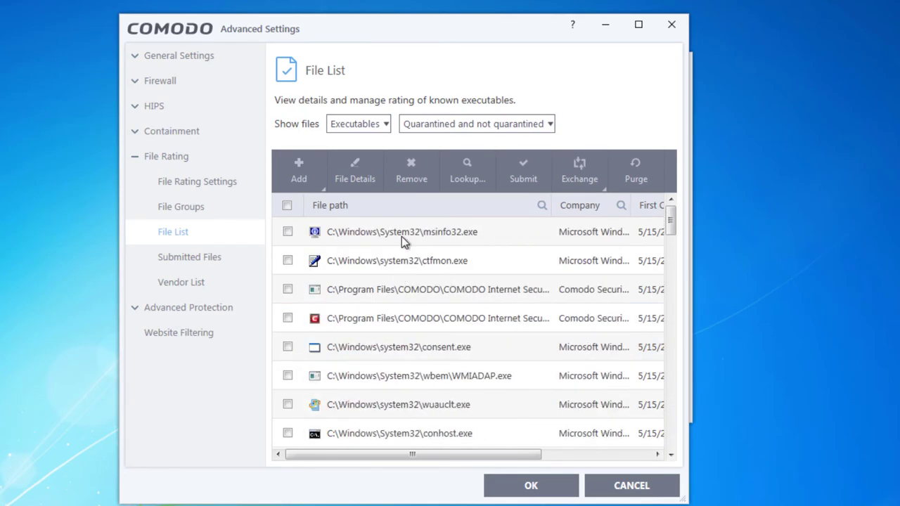
Step: View the rating choices for msinfo32.exe without changing it, and examine the ratings of the other listed files
{"action": "left_click_drag", "start_coordinate": [485, 454], "coordinate": [648, 443]}
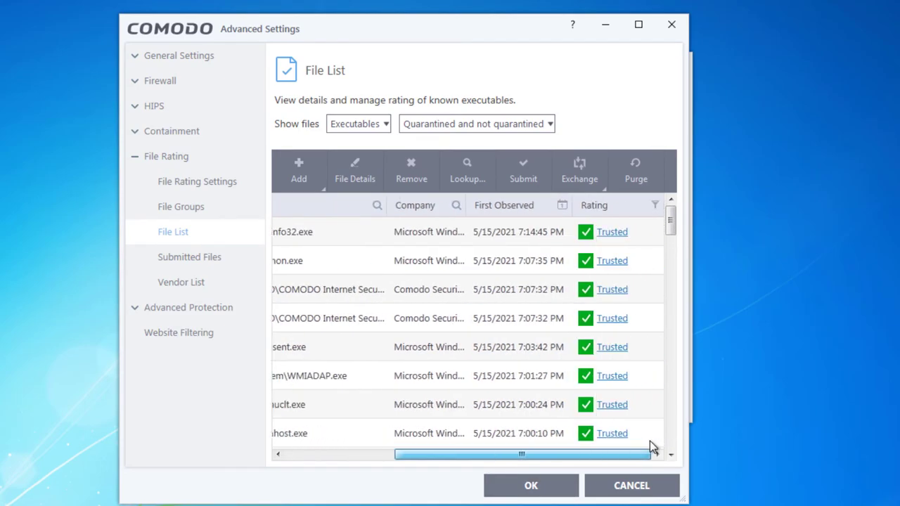
{"action": "left_click", "coordinate": [610, 232]}
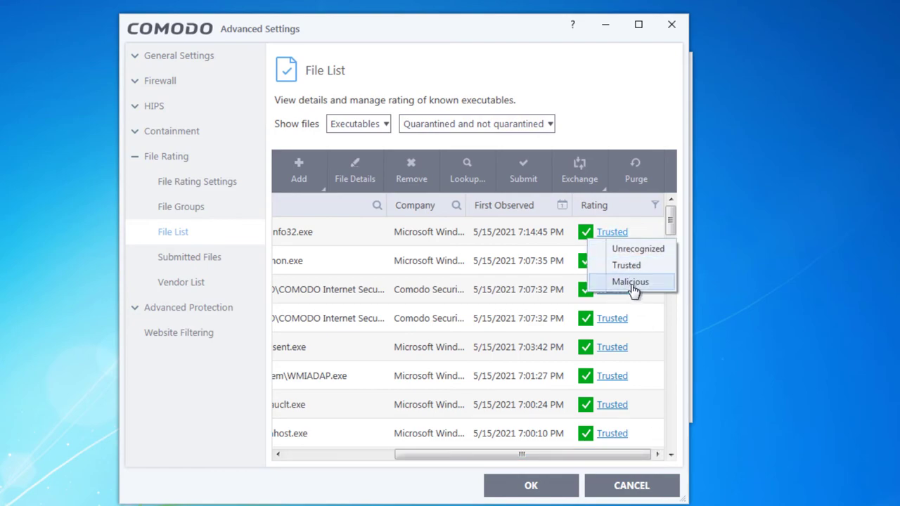
{"action": "left_click", "coordinate": [640, 233]}
{"action": "scroll", "coordinate": [641, 238], "scroll_direction": "down", "scroll_amount": 10}
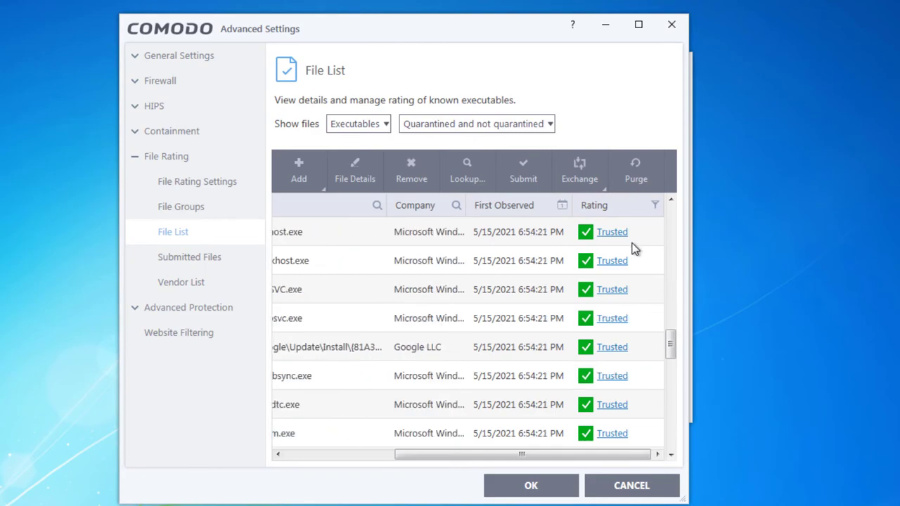
{"action": "left_click", "coordinate": [596, 272]}
{"action": "left_click_drag", "start_coordinate": [514, 454], "coordinate": [702, 440]}
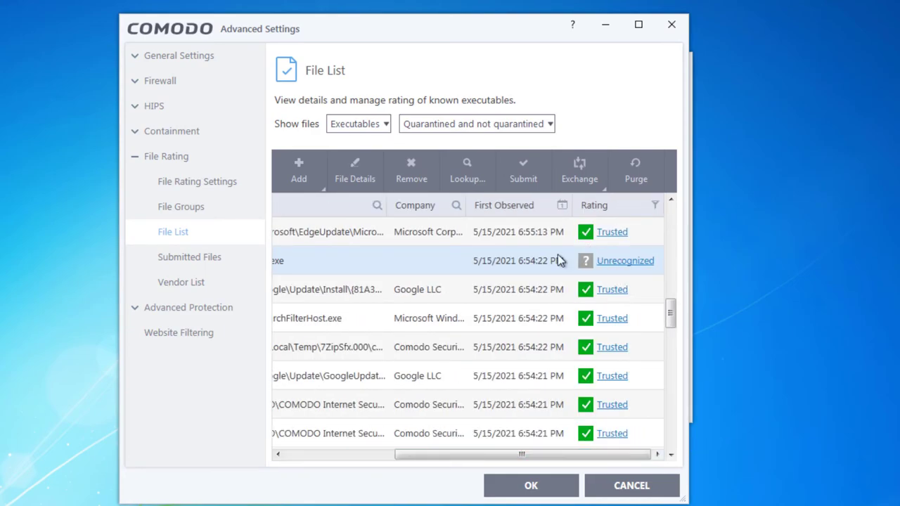
{"action": "scroll", "coordinate": [561, 402], "scroll_direction": "down", "scroll_amount": 5}
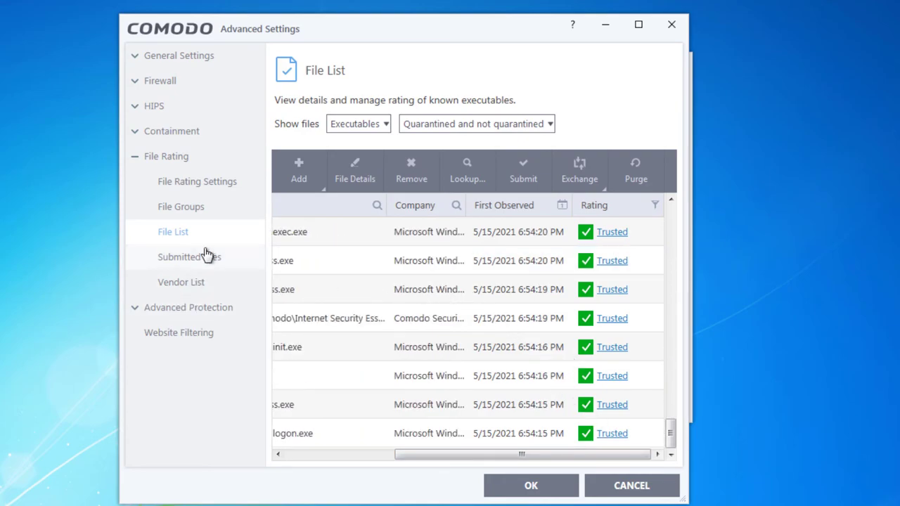
Step: Change the rating of the unrecognized system32.exe in the File List to Trusted and check its file path
{"action": "scroll", "coordinate": [572, 311], "scroll_direction": "up", "scroll_amount": 6}
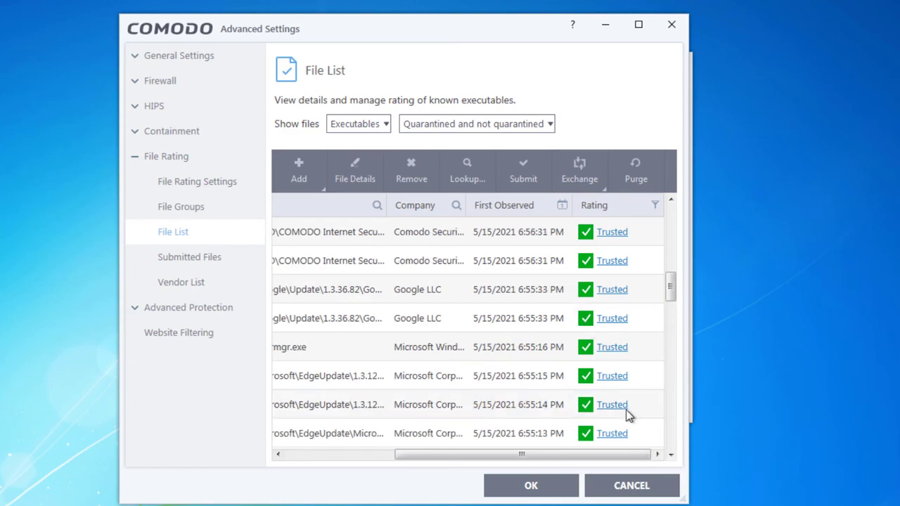
{"action": "scroll", "coordinate": [632, 361], "scroll_direction": "down", "scroll_amount": 1}
{"action": "left_click", "coordinate": [628, 353]}
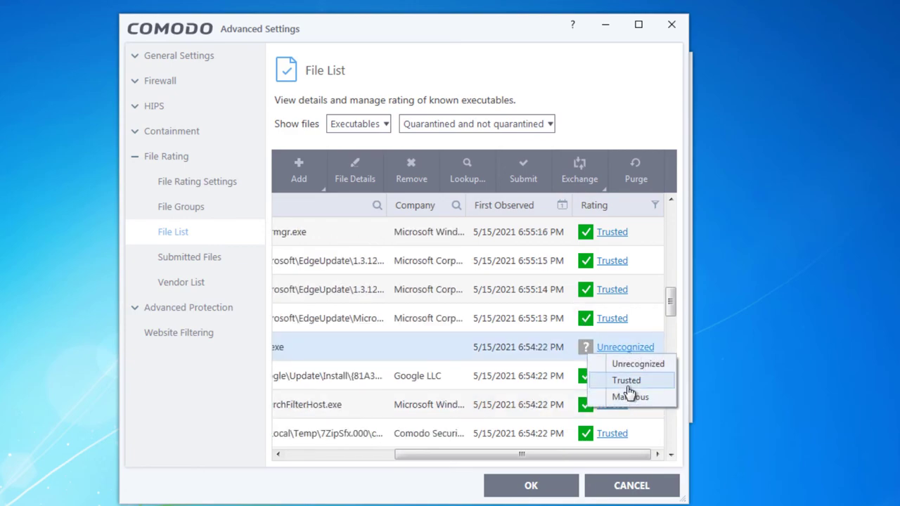
{"action": "left_click", "coordinate": [626, 382]}
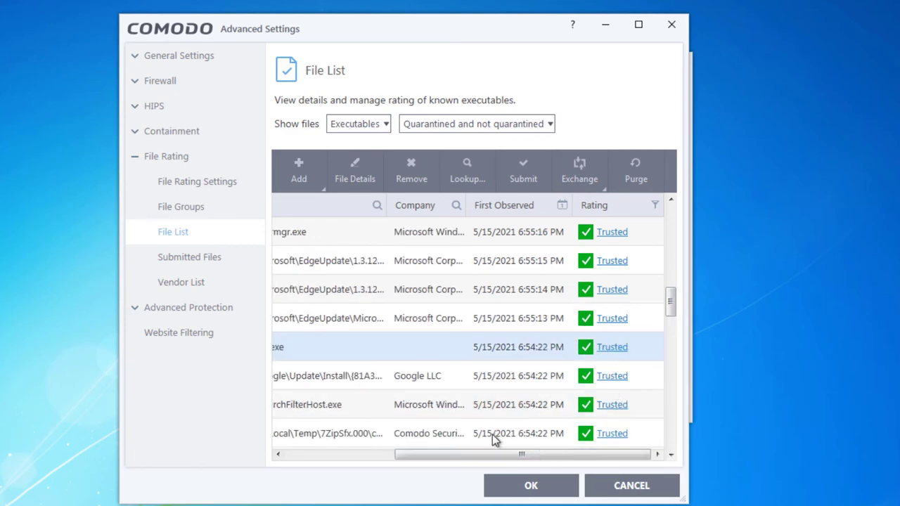
{"action": "left_click_drag", "start_coordinate": [401, 457], "coordinate": [291, 457]}
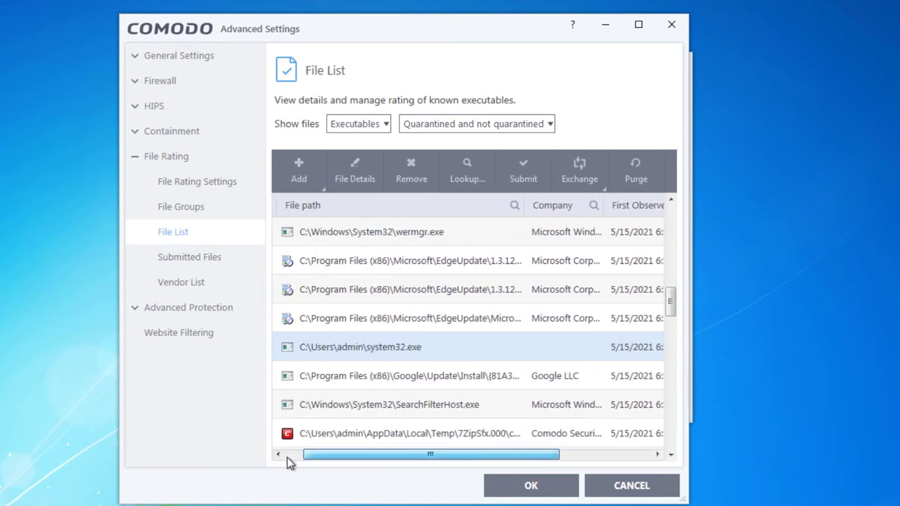
Step: Review the Submitted Files page and browse the Vendor List from beginning to end
{"action": "left_click", "coordinate": [186, 256]}
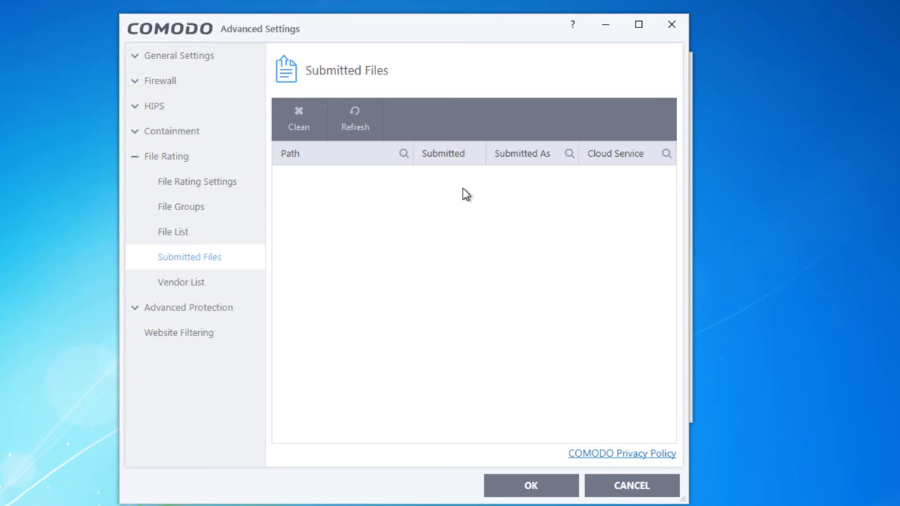
{"action": "left_click", "coordinate": [186, 283]}
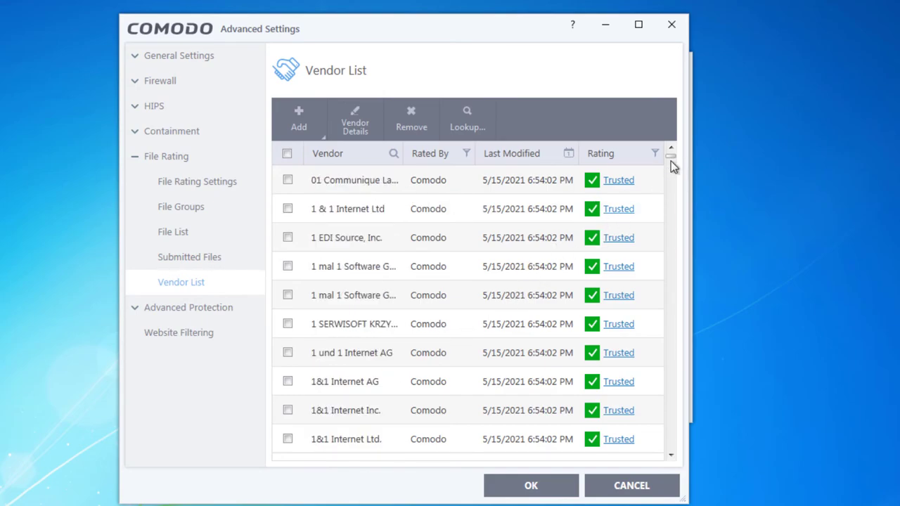
{"action": "left_click_drag", "start_coordinate": [673, 156], "coordinate": [680, 466]}
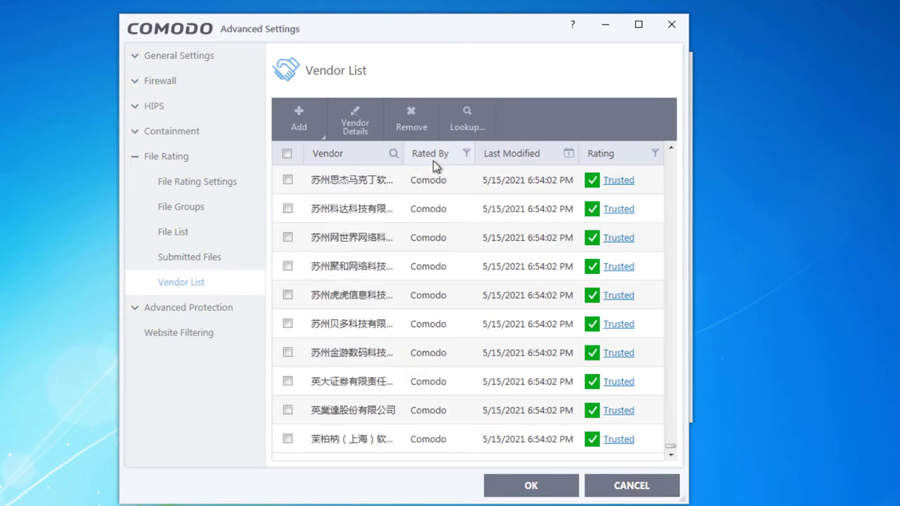
{"action": "left_click_drag", "start_coordinate": [669, 448], "coordinate": [659, 145]}
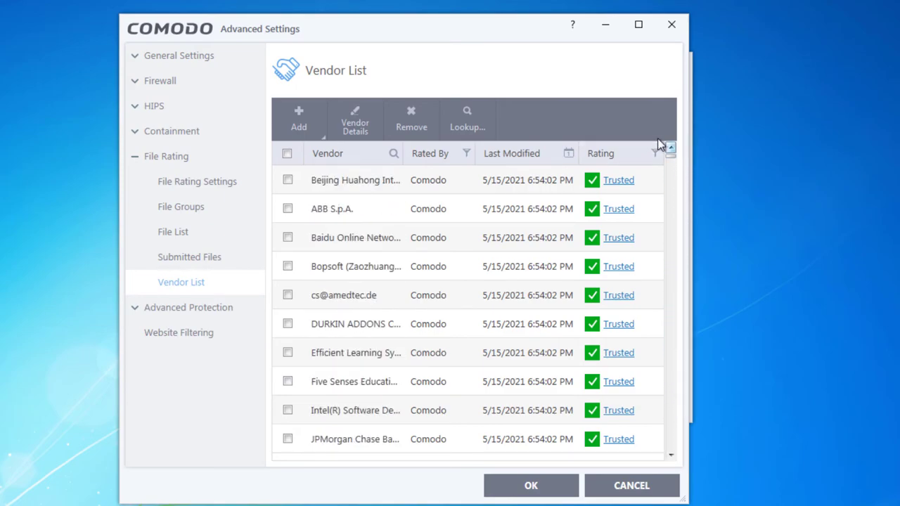
Step: Look up the rating of the vendor Beijing Huahong Integrated Circuit Design Co.,LTD and close the lookup results
{"action": "left_click", "coordinate": [479, 121]}
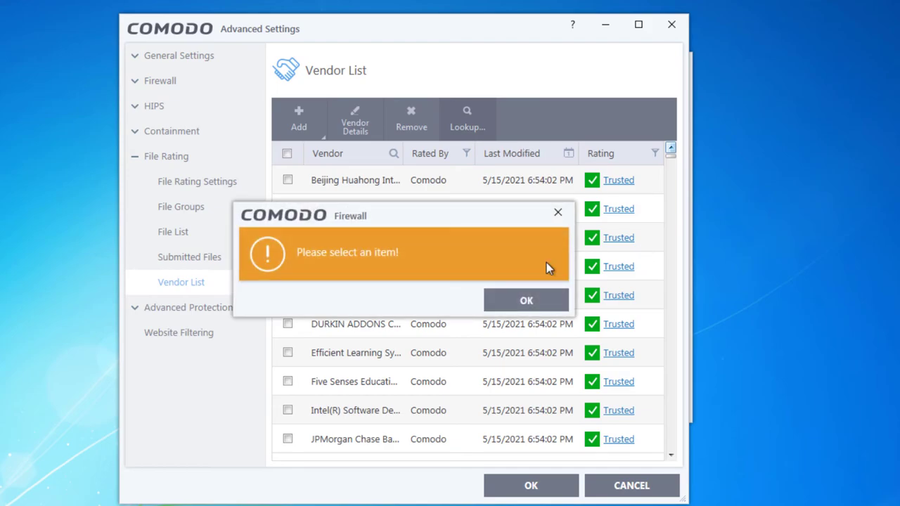
{"action": "left_click", "coordinate": [526, 300]}
{"action": "left_click", "coordinate": [288, 180]}
{"action": "left_click", "coordinate": [466, 126]}
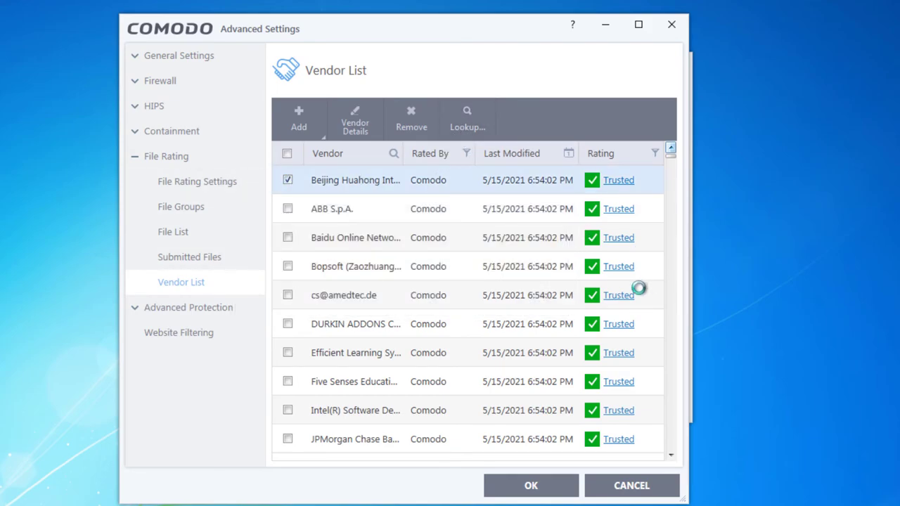
{"action": "left_click", "coordinate": [278, 172]}
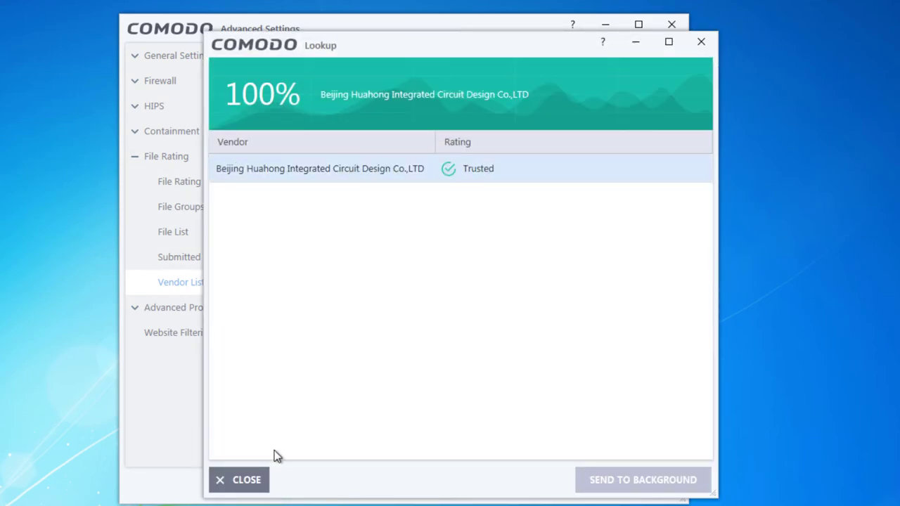
{"action": "left_click", "coordinate": [285, 484]}
Step: Review the overview and vendor rating details of Beijing Huahong Integrated Circuit Design Co.,LTD without adding a user rating
{"action": "left_click", "coordinate": [385, 199]}
{"action": "left_click", "coordinate": [355, 181]}
{"action": "left_click", "coordinate": [360, 130]}
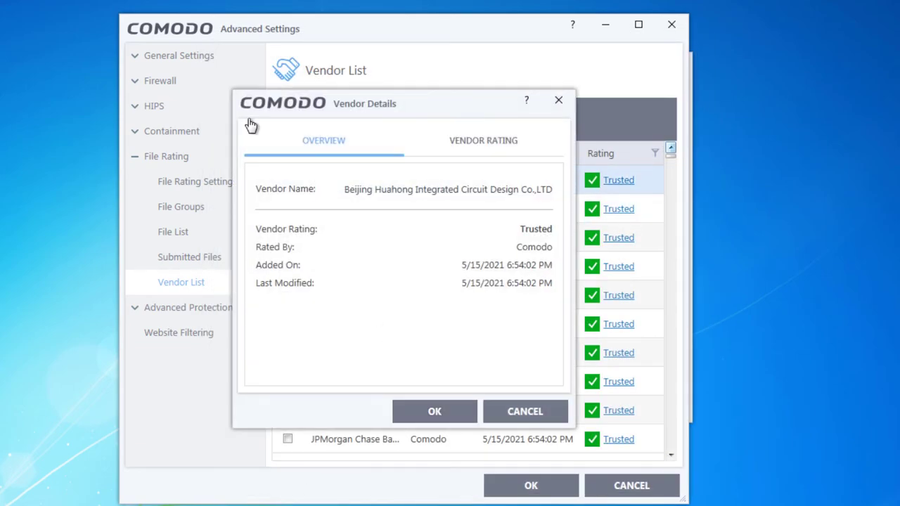
{"action": "left_click", "coordinate": [463, 141]}
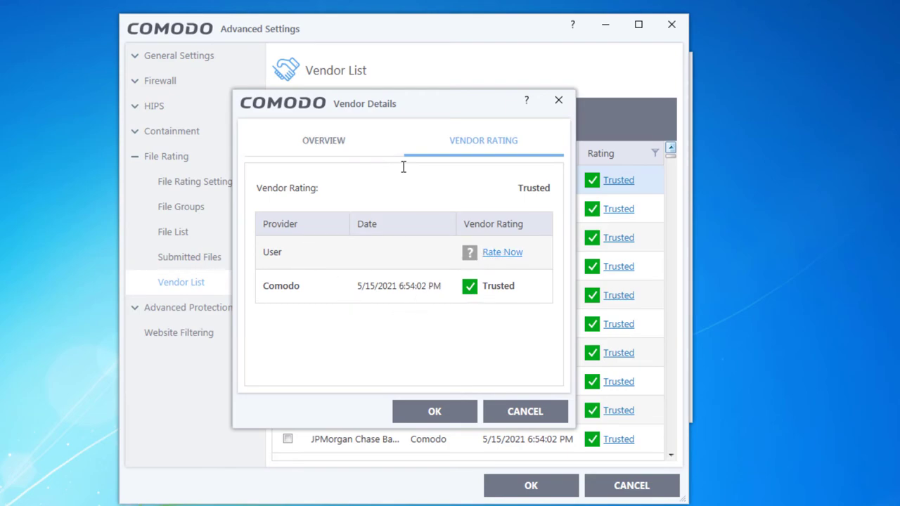
{"action": "left_click", "coordinate": [307, 155]}
{"action": "left_click", "coordinate": [516, 254]}
{"action": "left_click", "coordinate": [466, 200]}
{"action": "left_click", "coordinate": [385, 146]}
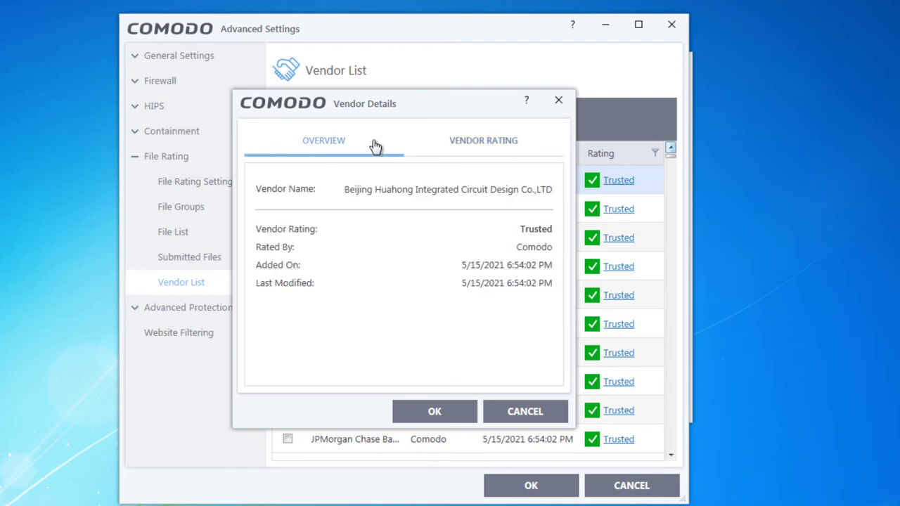
{"action": "left_click", "coordinate": [439, 410]}
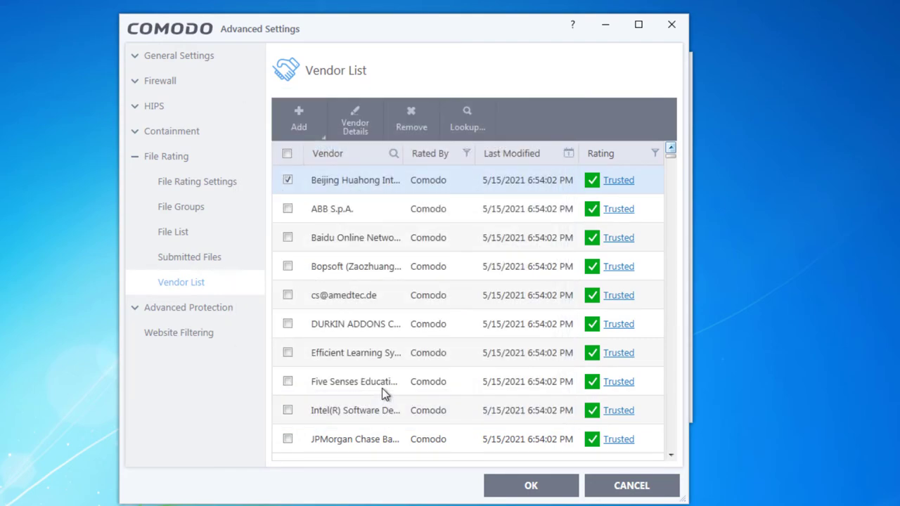
Step: Review the VirusScope settings and installed recognizers under Advanced Protection
{"action": "left_click", "coordinate": [181, 310]}
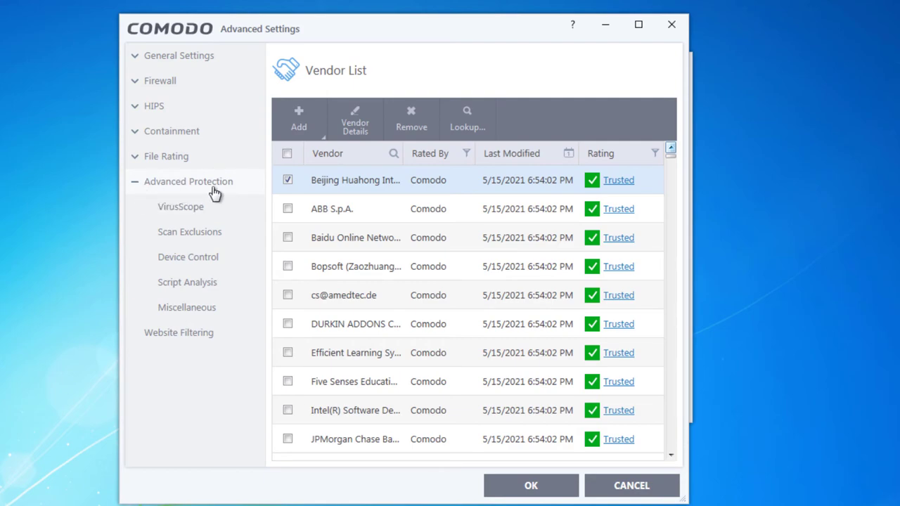
{"action": "left_click", "coordinate": [199, 232]}
{"action": "left_click", "coordinate": [182, 210]}
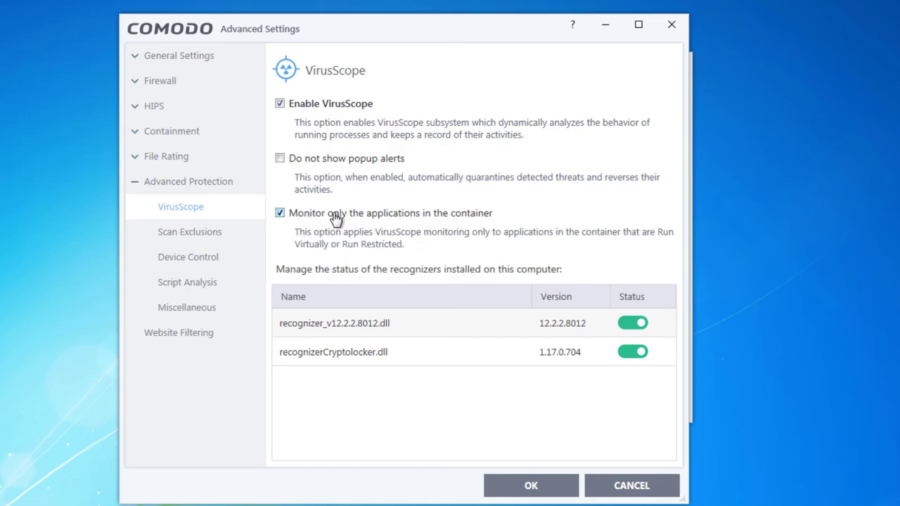
Step: Review the scan exclusions for paths, applications and certificate authorities
{"action": "left_click", "coordinate": [226, 234]}
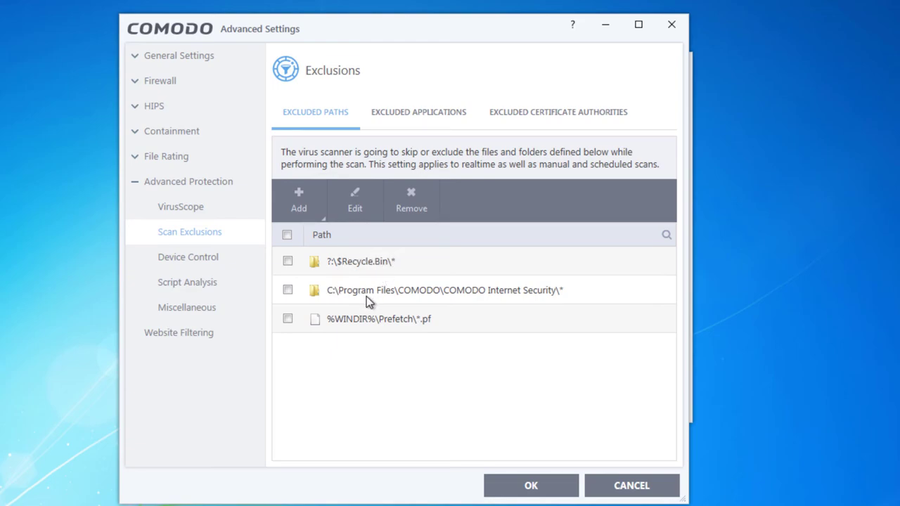
{"action": "left_click", "coordinate": [432, 293]}
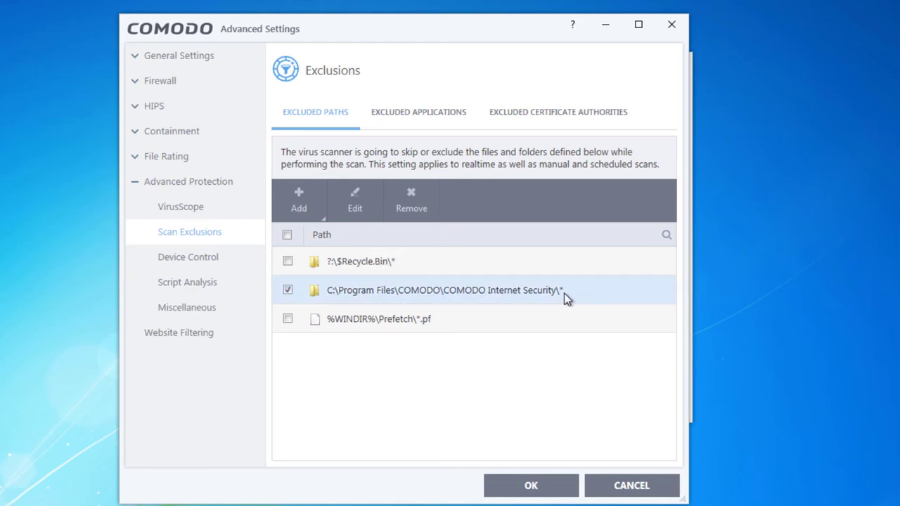
{"action": "left_click", "coordinate": [417, 114]}
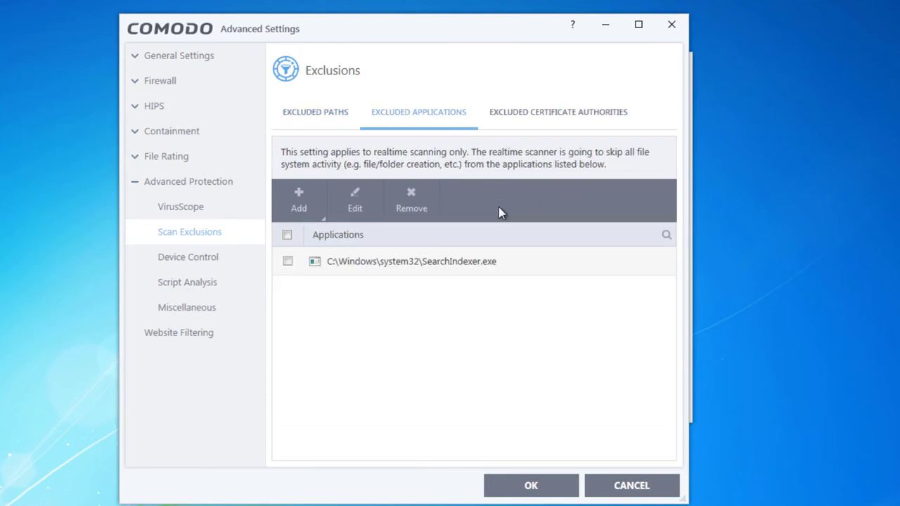
{"action": "left_click", "coordinate": [578, 120]}
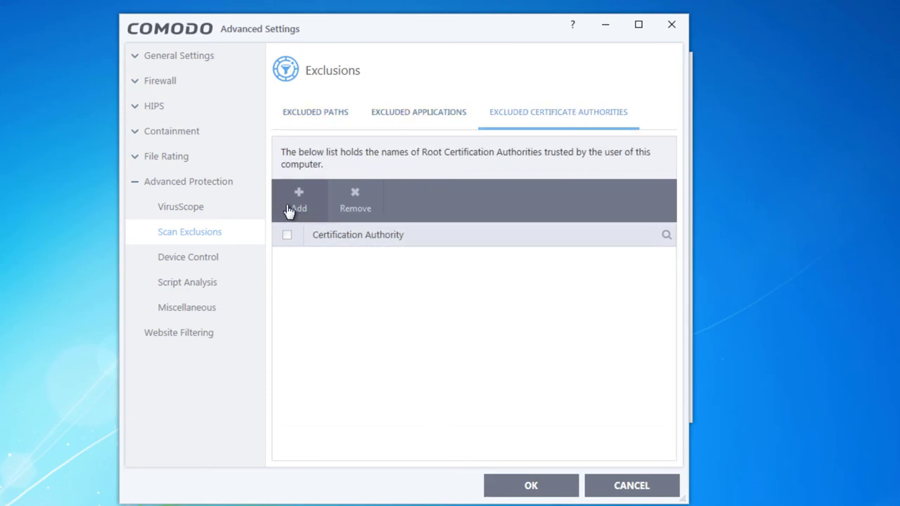
Step: Review the Device Control settings, the device classes available for blocking and the device exclusions without adding any
{"action": "left_click", "coordinate": [238, 264]}
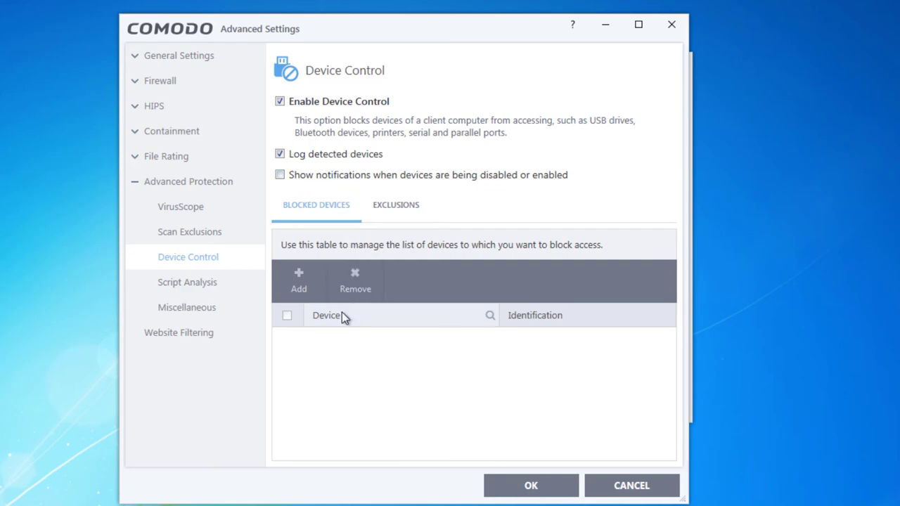
{"action": "left_click", "coordinate": [305, 290]}
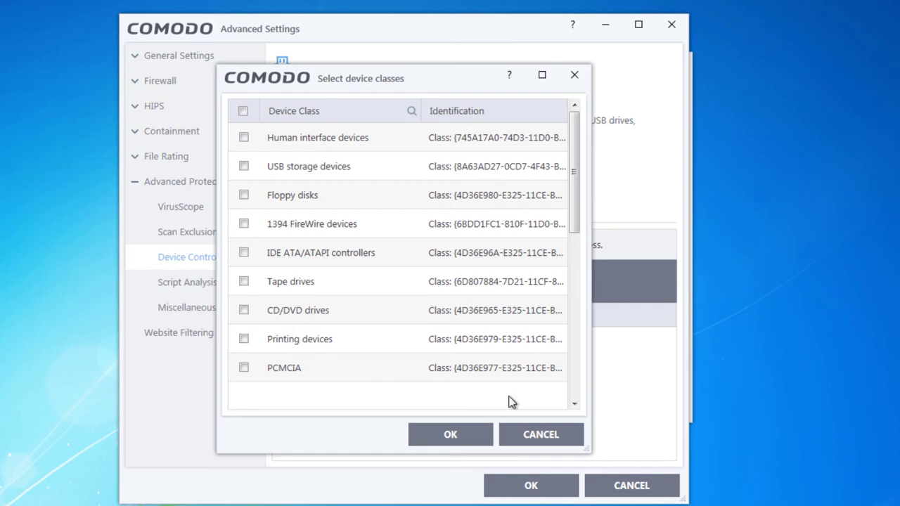
{"action": "left_click", "coordinate": [558, 438]}
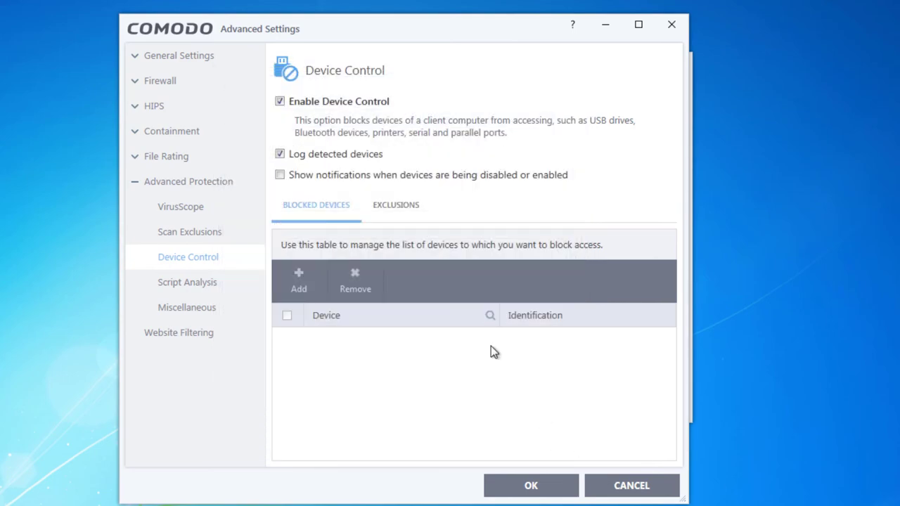
{"action": "left_click", "coordinate": [399, 204]}
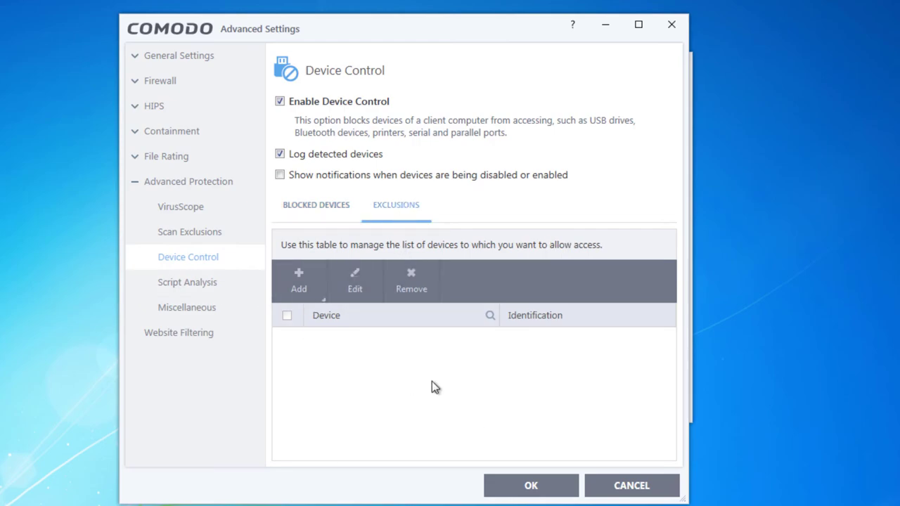
Step: Review the Script Analysis application lists for runtime detection and the autoruns scan
{"action": "left_click", "coordinate": [210, 281]}
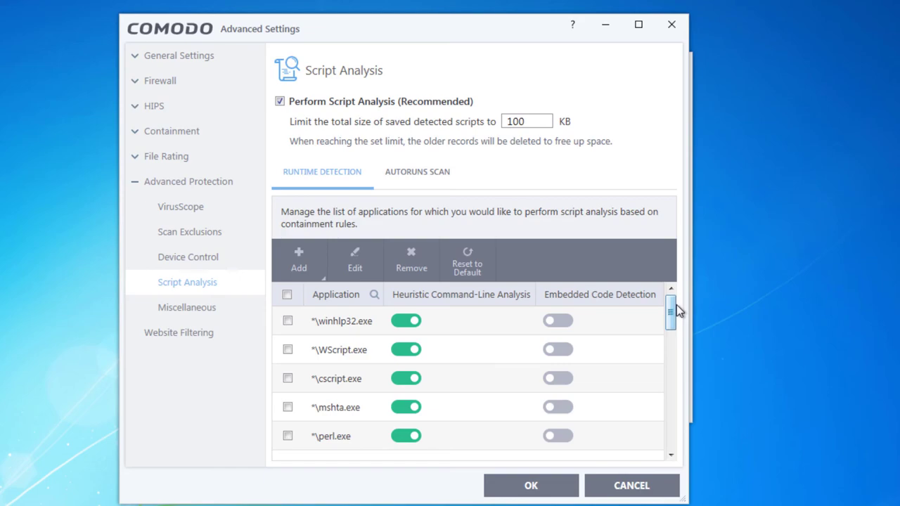
{"action": "left_click_drag", "start_coordinate": [676, 306], "coordinate": [584, 278]}
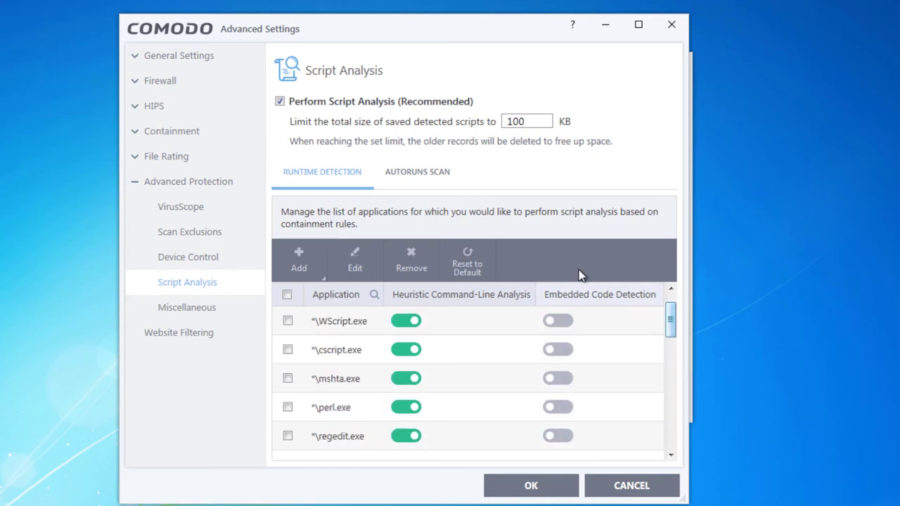
{"action": "left_click", "coordinate": [421, 176]}
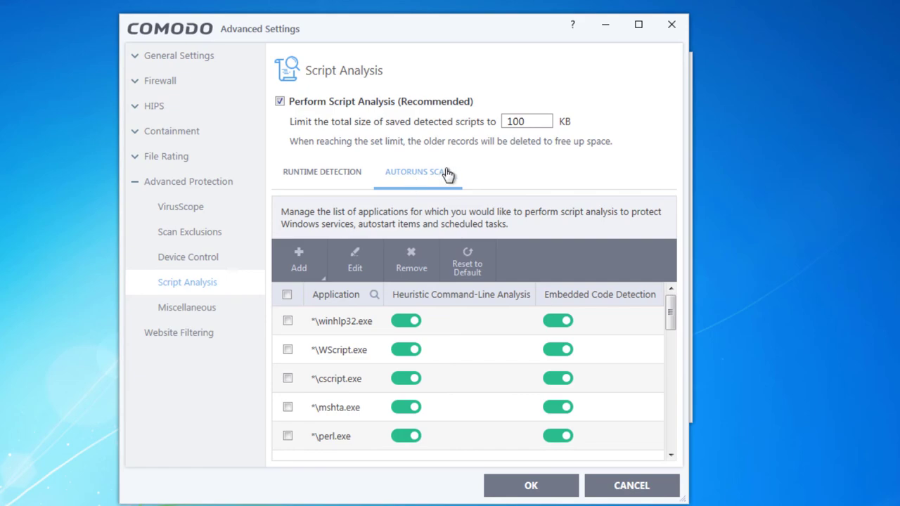
{"action": "scroll", "coordinate": [474, 337], "scroll_direction": "down", "scroll_amount": 10}
{"action": "scroll", "coordinate": [487, 336], "scroll_direction": "up", "scroll_amount": 10}
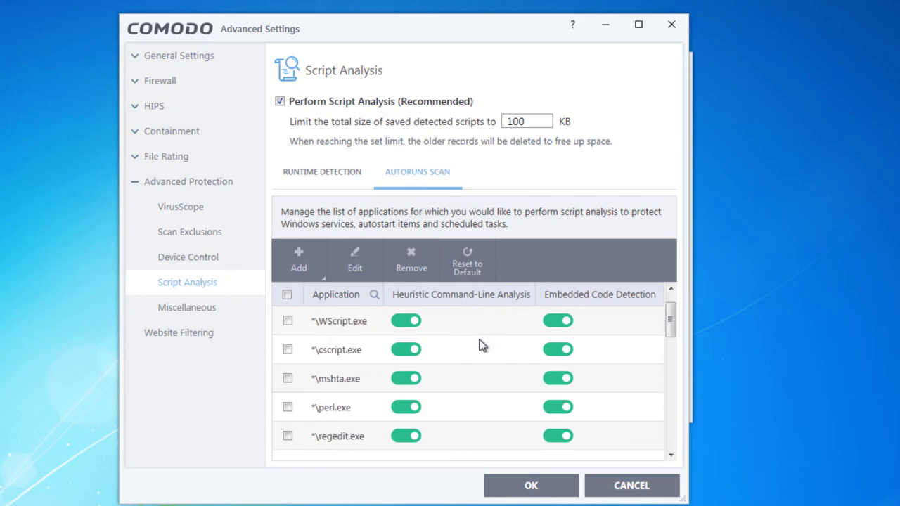
{"action": "left_click", "coordinate": [359, 169]}
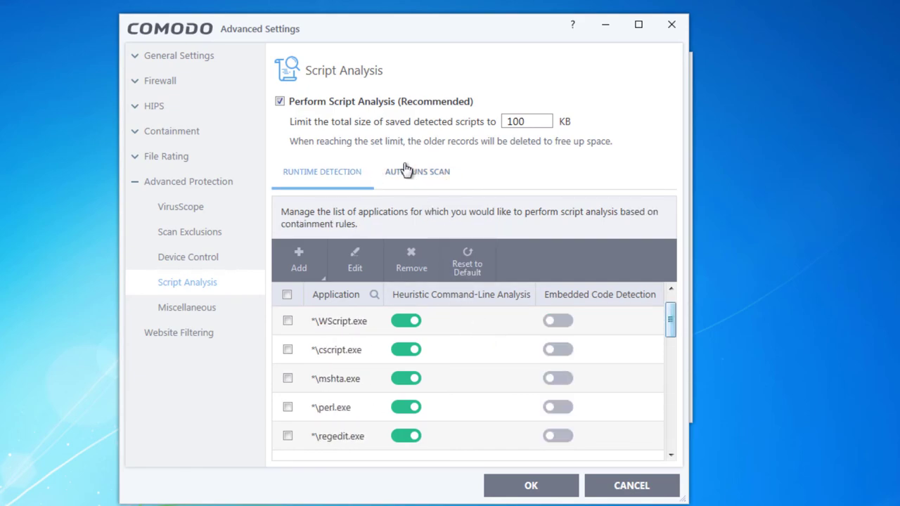
Step: Review the Miscellaneous protection settings, the shellcode injection exclusions and the available actions for unrecognized autorun entries without changing them
{"action": "left_click", "coordinate": [207, 310]}
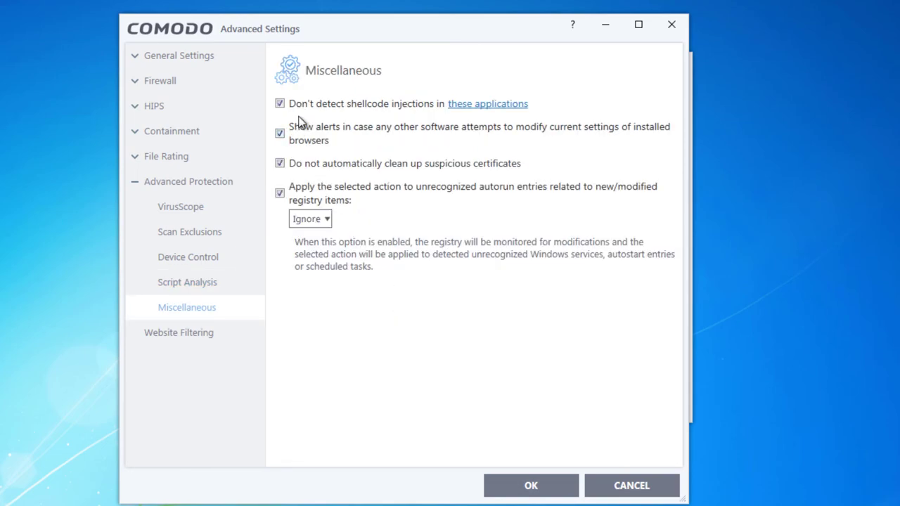
{"action": "left_click", "coordinate": [450, 110]}
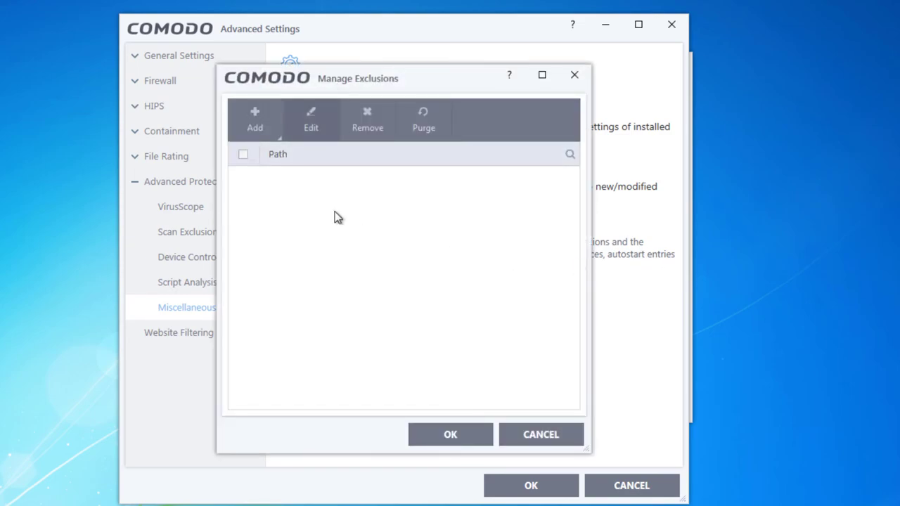
{"action": "left_click", "coordinate": [539, 435]}
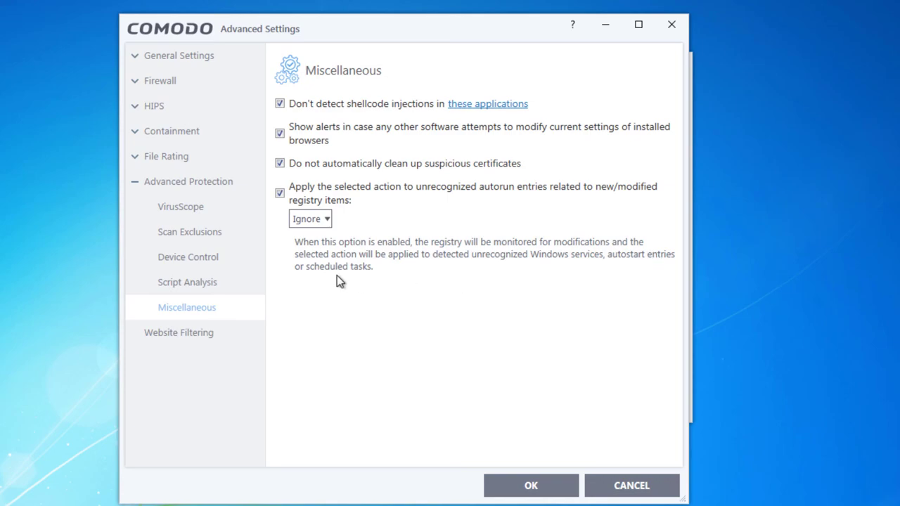
{"action": "left_click", "coordinate": [313, 221]}
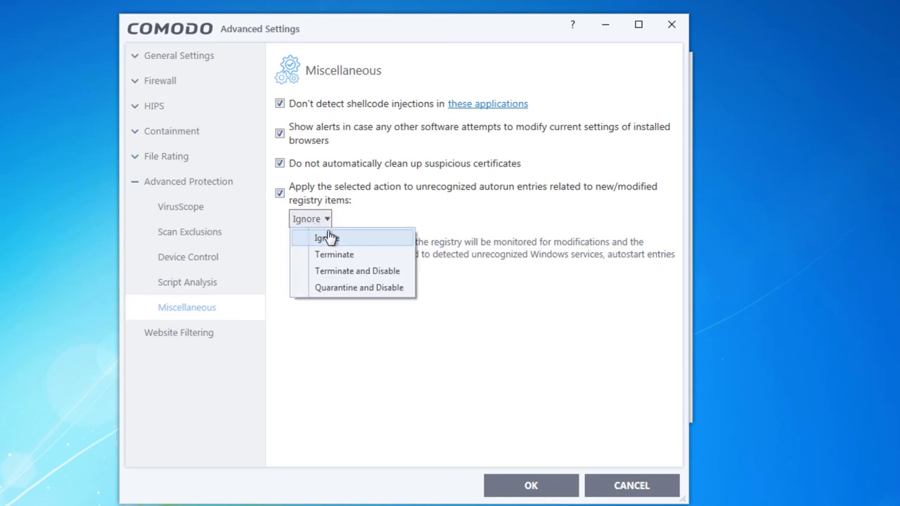
{"action": "left_click", "coordinate": [277, 220]}
{"action": "left_click", "coordinate": [309, 219]}
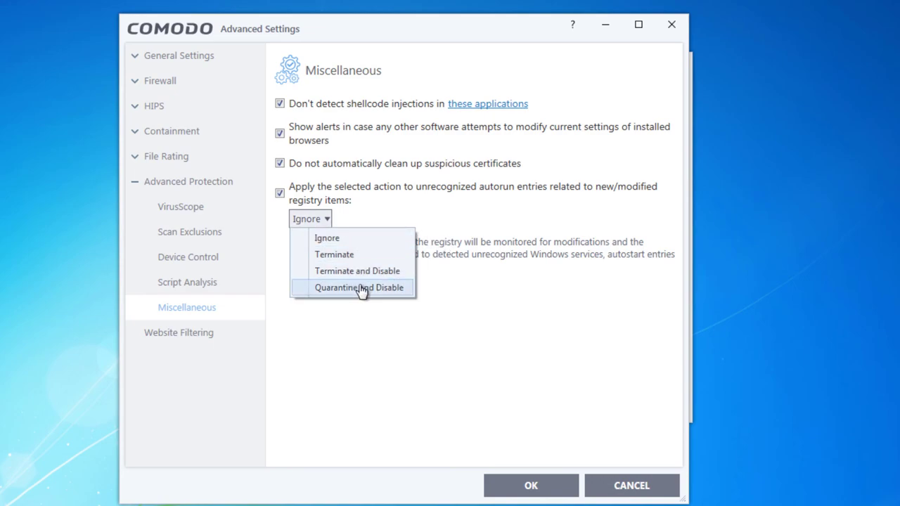
{"action": "left_click", "coordinate": [512, 275]}
Step: Open the Blocked Sites rule in Website Filtering and select its Malware, Phishing, Suspicious, Malicious and Potentially Unwanted Application categories
{"action": "left_click", "coordinate": [206, 333]}
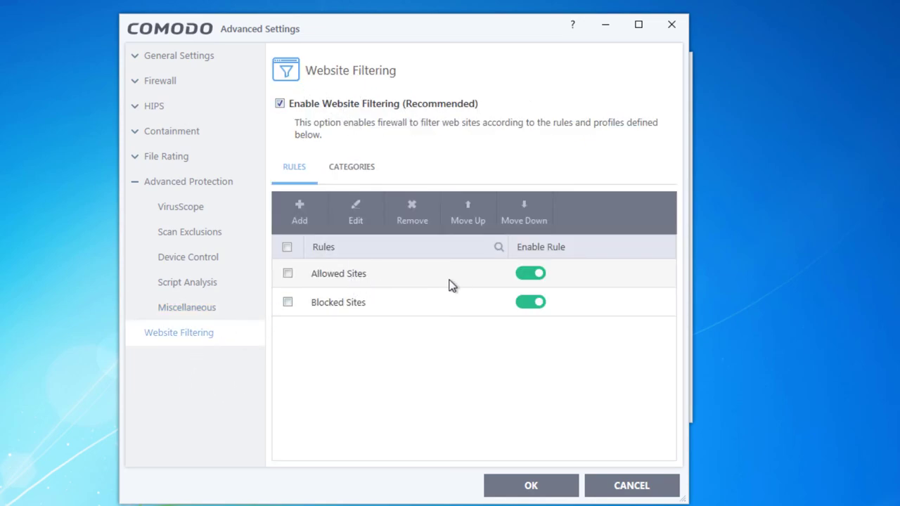
{"action": "left_click", "coordinate": [342, 309]}
{"action": "left_click", "coordinate": [337, 227]}
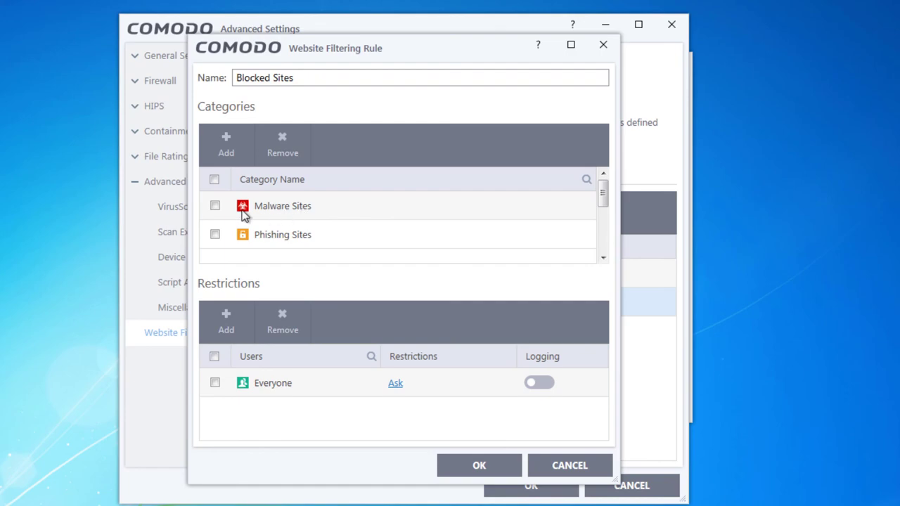
{"action": "left_click", "coordinate": [214, 205]}
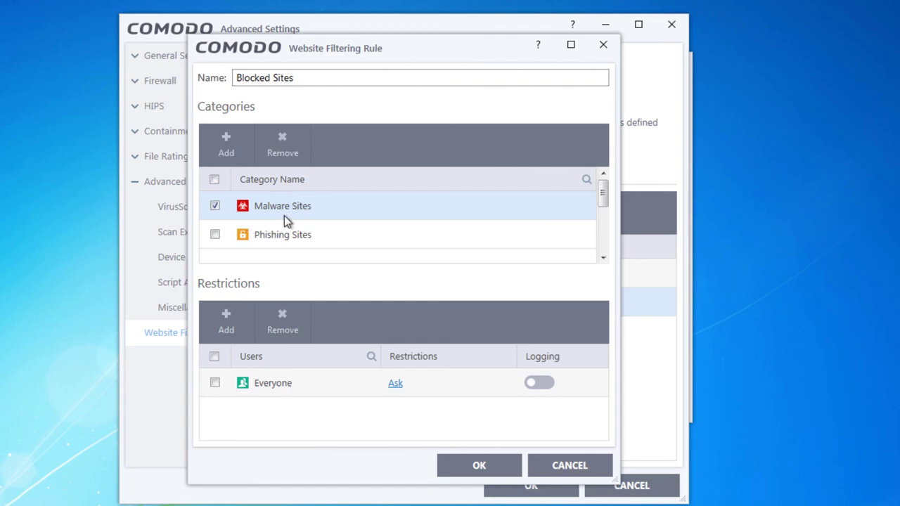
{"action": "left_click", "coordinate": [215, 234]}
{"action": "left_click", "coordinate": [603, 258]}
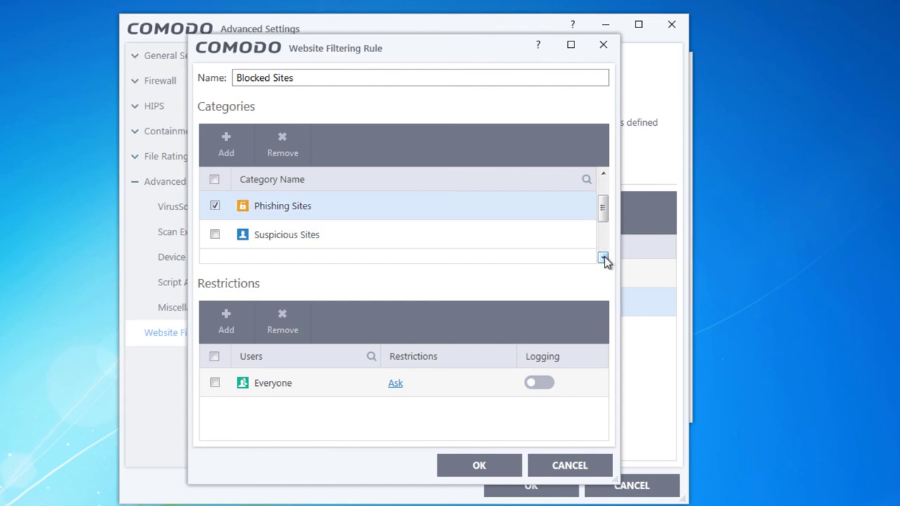
{"action": "left_click", "coordinate": [215, 234]}
{"action": "left_click", "coordinate": [603, 257]}
{"action": "left_click", "coordinate": [603, 258]}
{"action": "left_click", "coordinate": [215, 205]}
{"action": "left_click", "coordinate": [216, 235]}
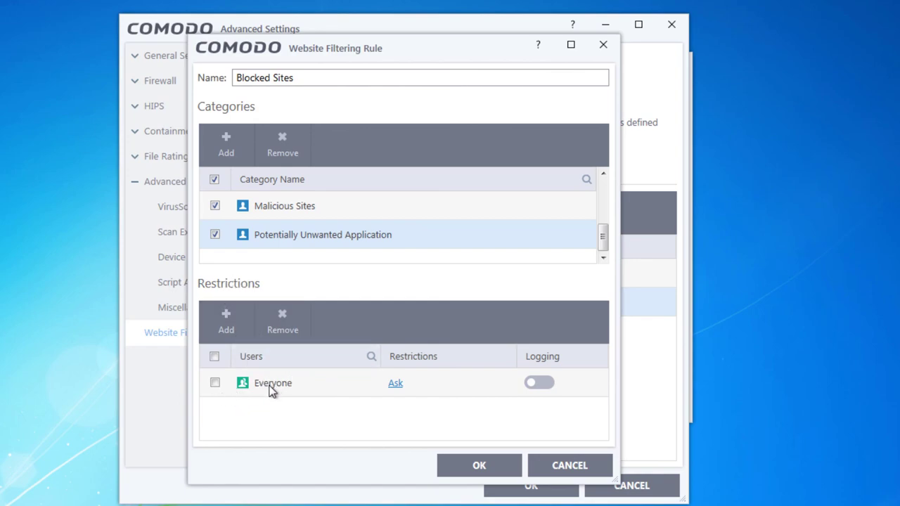
Step: Keep the Everyone restriction at Ask, enable logging for it and save the Blocked Sites rule
{"action": "left_click", "coordinate": [225, 327]}
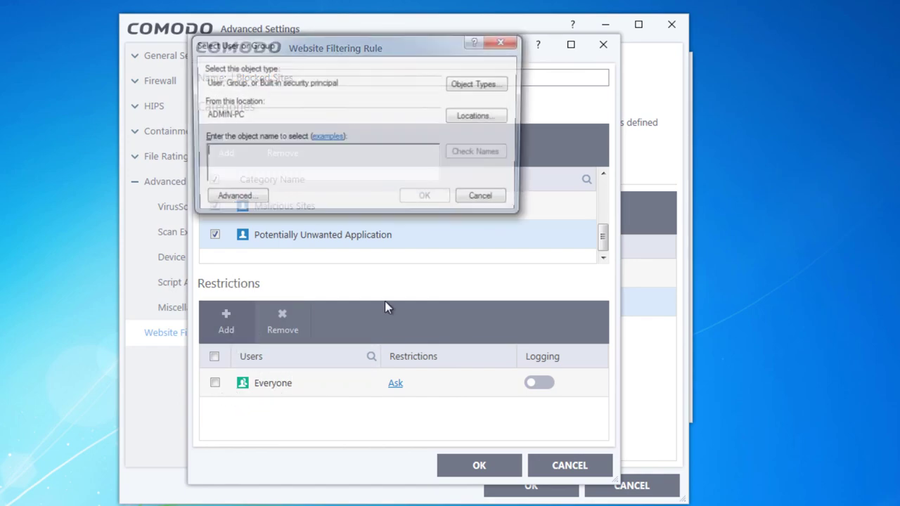
{"action": "left_click", "coordinate": [488, 199]}
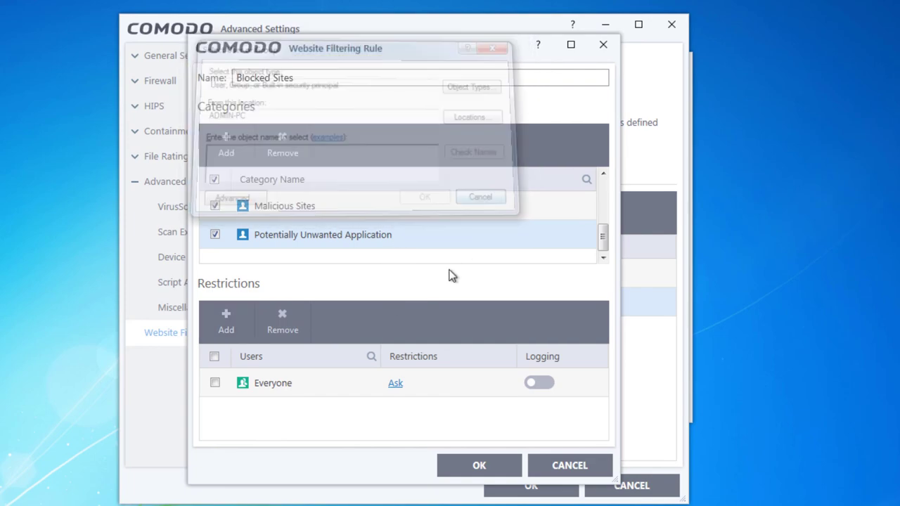
{"action": "left_click", "coordinate": [394, 385]}
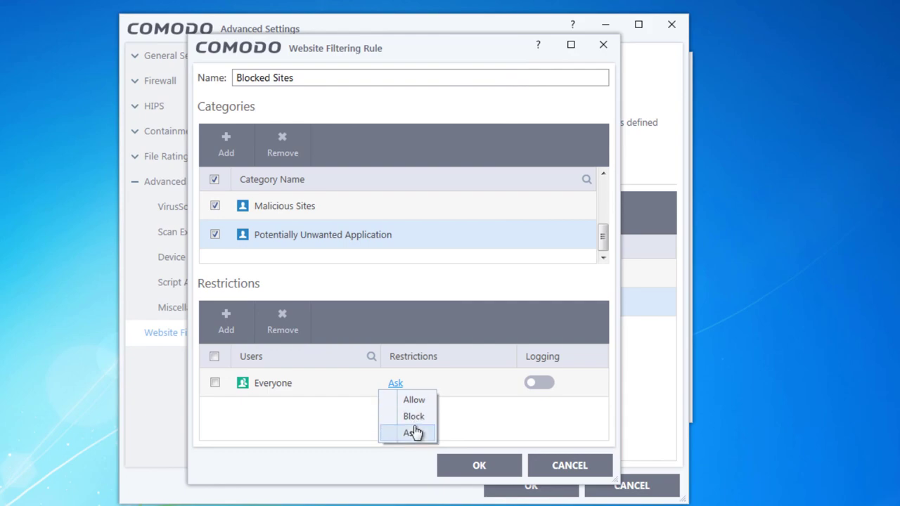
{"action": "left_click", "coordinate": [422, 434]}
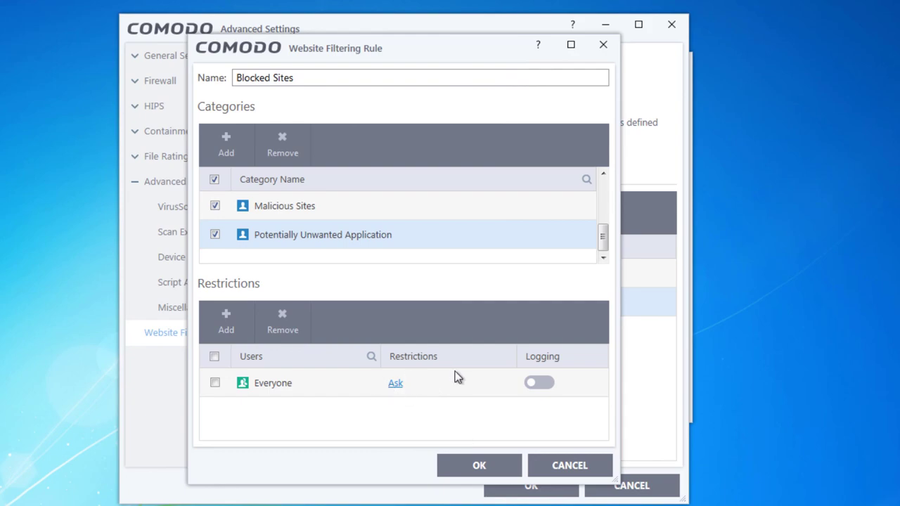
{"action": "left_click", "coordinate": [537, 388]}
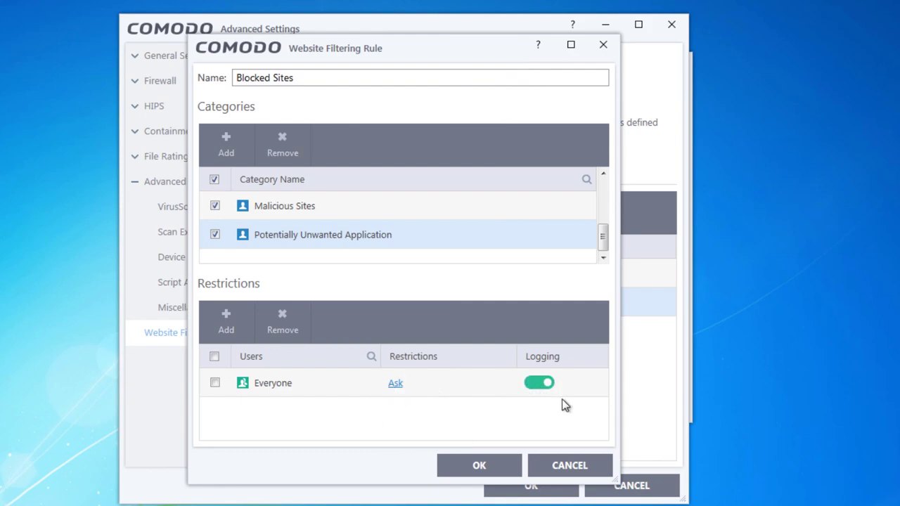
{"action": "left_click", "coordinate": [550, 393]}
{"action": "left_click", "coordinate": [478, 464]}
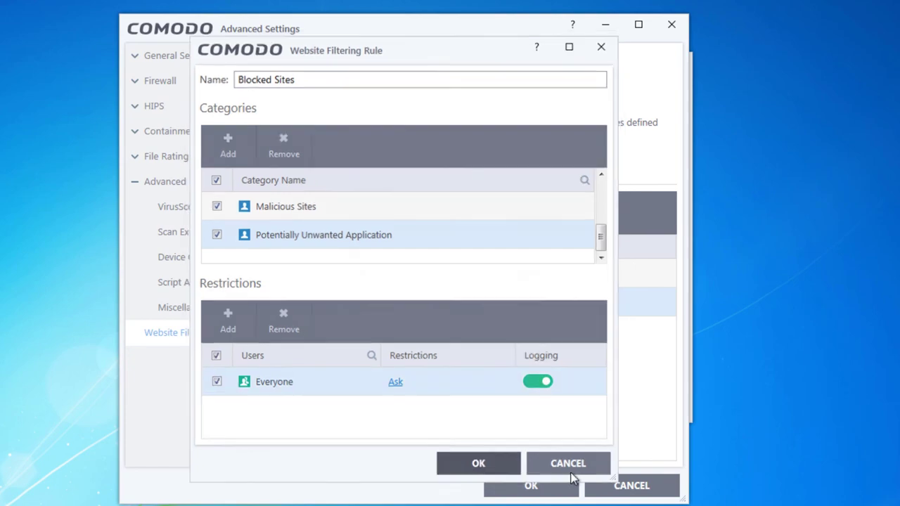
Step: Open the Allowed Sites rule for editing and select its Safe Sites and Exclusions categories
{"action": "left_click", "coordinate": [350, 300]}
{"action": "left_click", "coordinate": [353, 302]}
{"action": "left_click", "coordinate": [344, 298]}
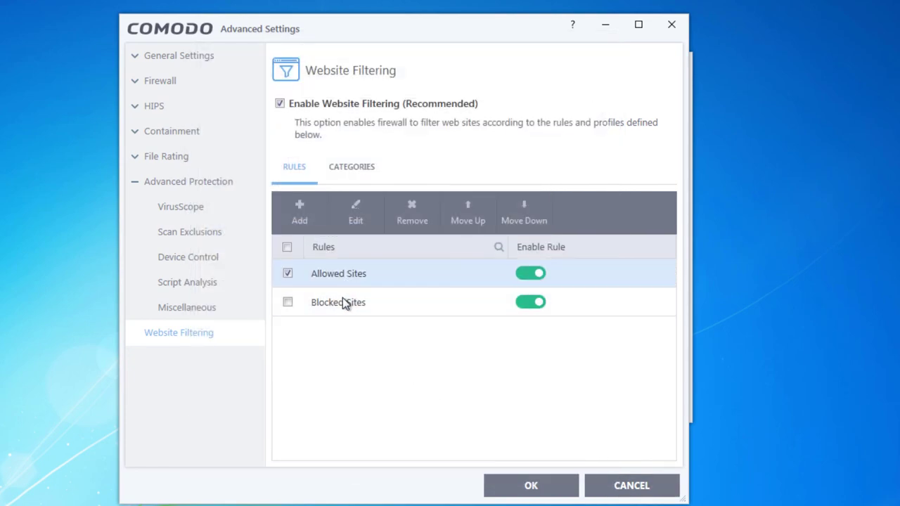
{"action": "left_click", "coordinate": [353, 222]}
{"action": "left_click", "coordinate": [297, 219]}
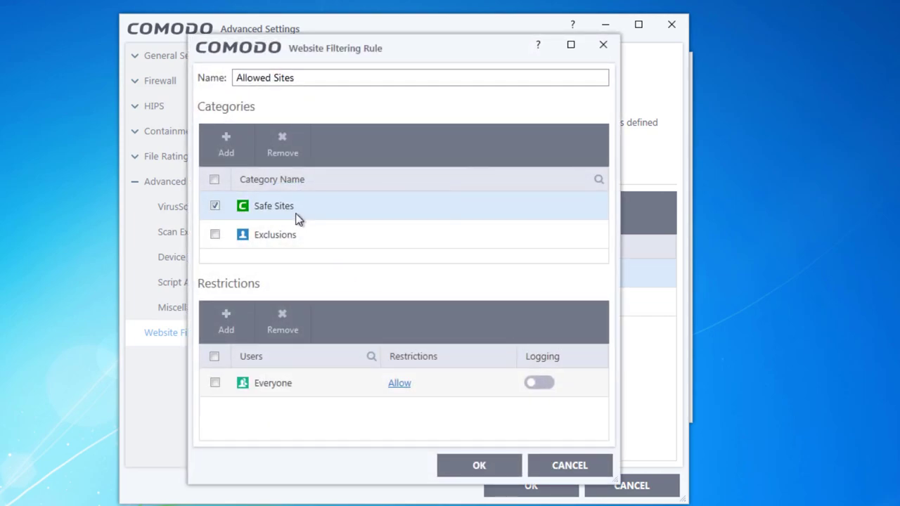
{"action": "left_click", "coordinate": [282, 235]}
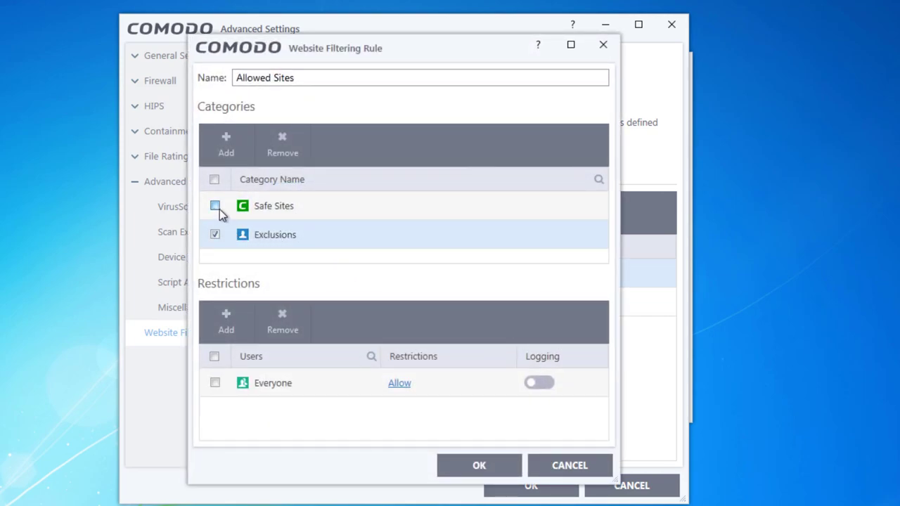
{"action": "left_click", "coordinate": [217, 207]}
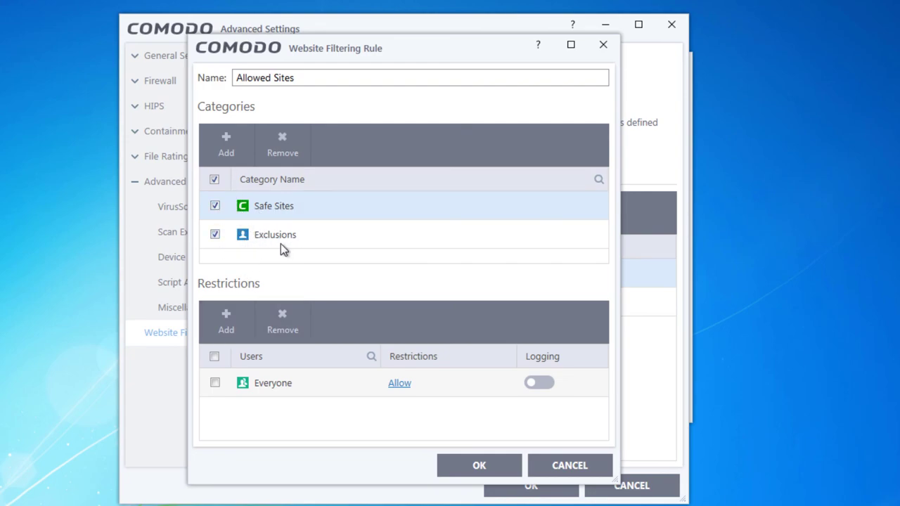
Step: Enable logging for the Everyone restriction in the Allowed Sites rule and save the rule
{"action": "left_click", "coordinate": [532, 385]}
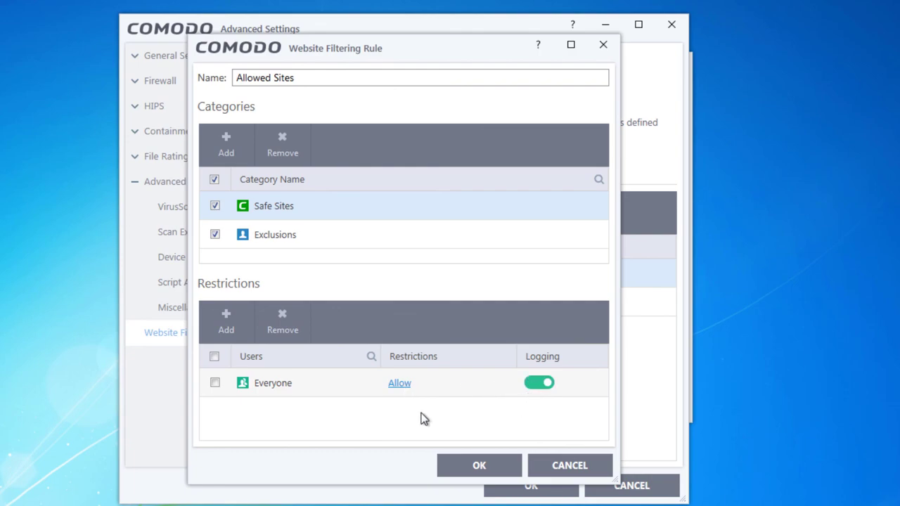
{"action": "left_click", "coordinate": [468, 458]}
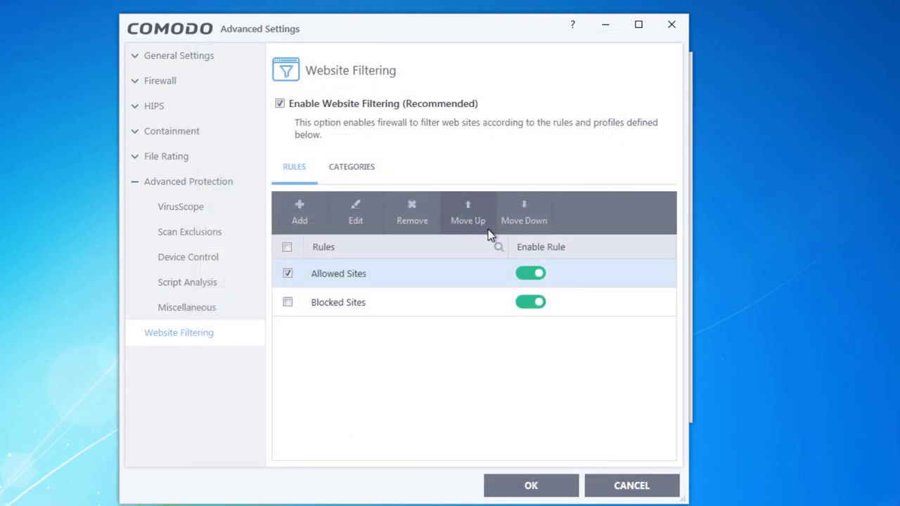
Step: Open the Exclusions entry in the Website Filtering categories for editing and close it without changing its name
{"action": "left_click", "coordinate": [349, 168]}
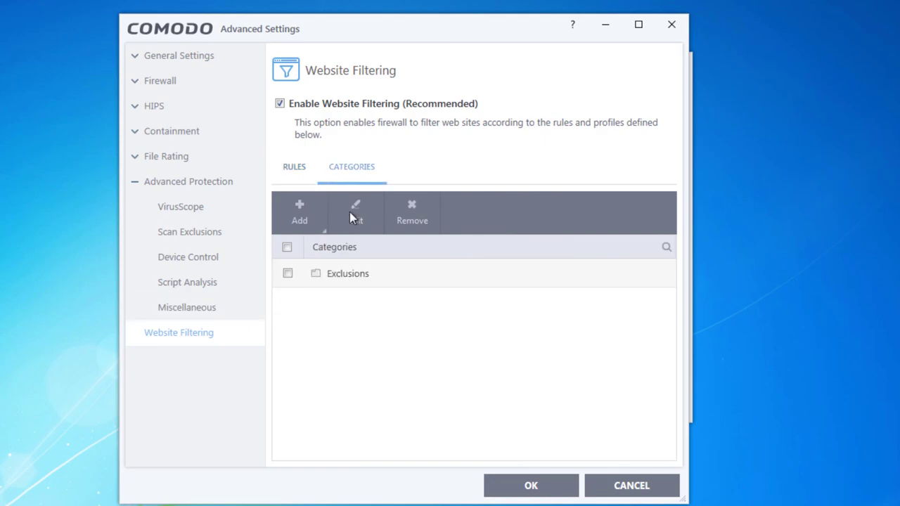
{"action": "left_click", "coordinate": [334, 281]}
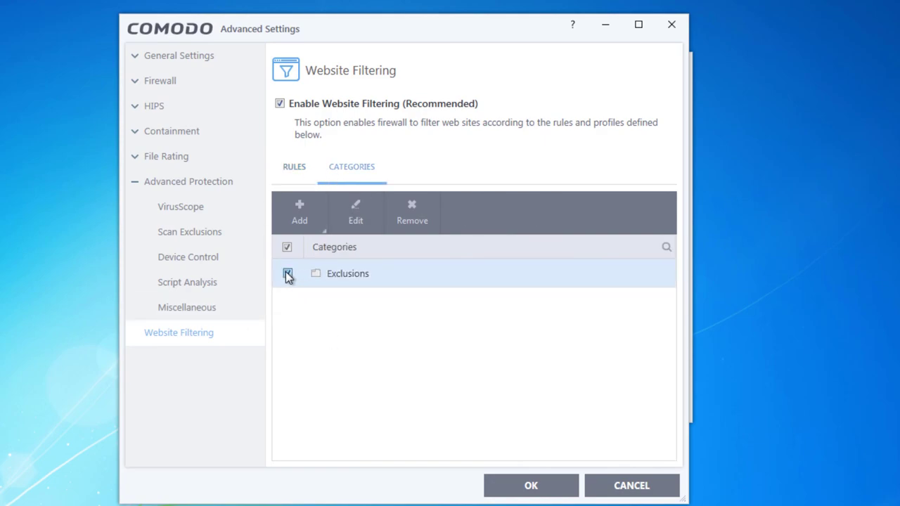
{"action": "left_click", "coordinate": [351, 218]}
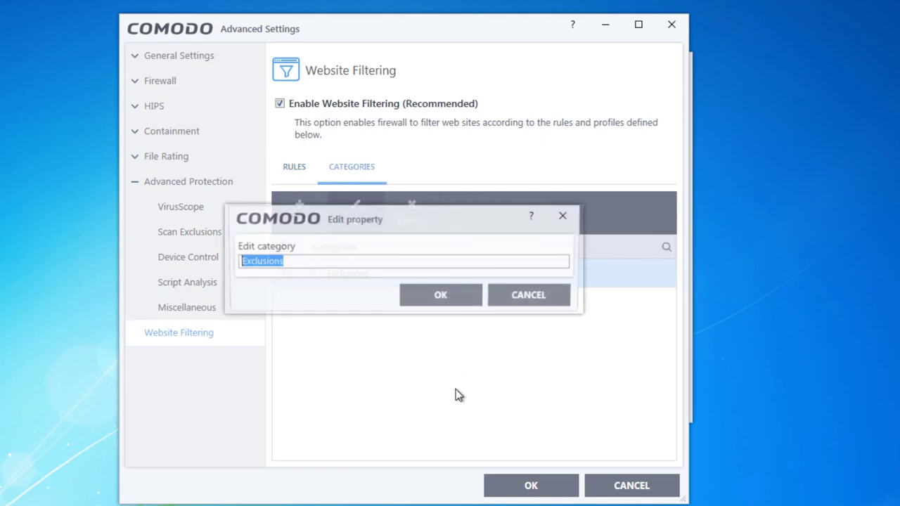
{"action": "left_click", "coordinate": [562, 295]}
Step: Add the website google.com to the Exclusions category
{"action": "left_click", "coordinate": [303, 229]}
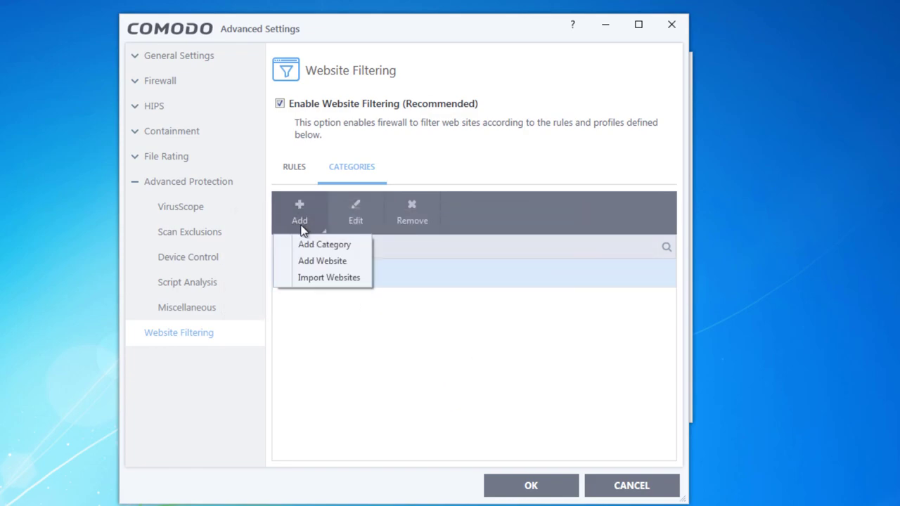
{"action": "left_click", "coordinate": [346, 259]}
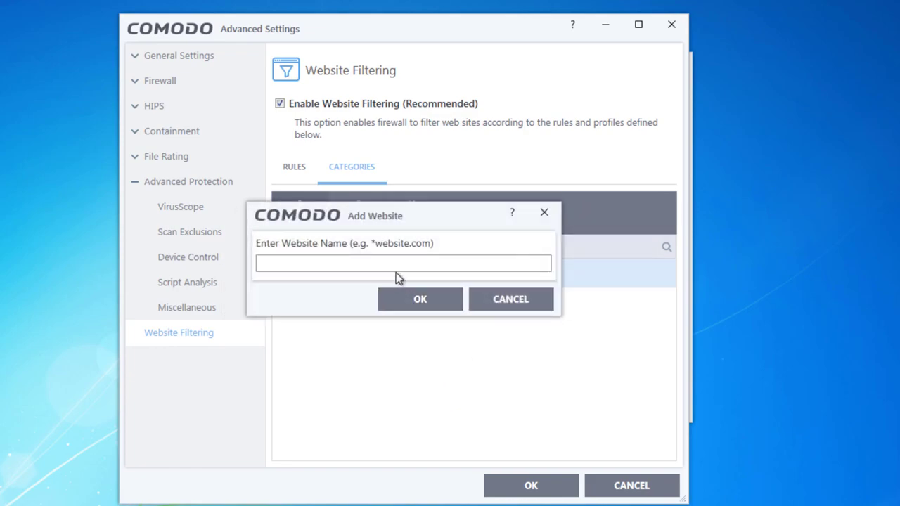
{"action": "type", "text": "google.com"}
{"action": "left_click", "coordinate": [420, 299]}
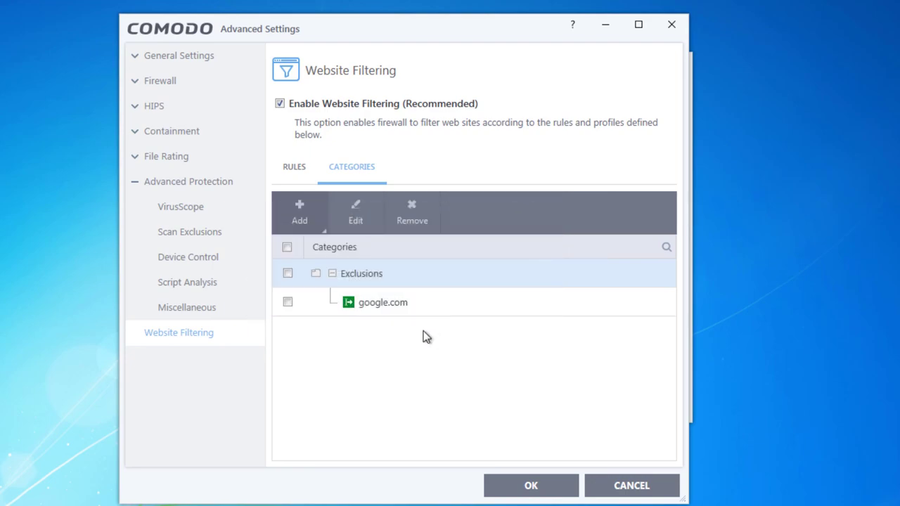
Step: Remove google.com from the Exclusions category and save the advanced settings
{"action": "left_click", "coordinate": [380, 281]}
{"action": "left_click", "coordinate": [366, 306]}
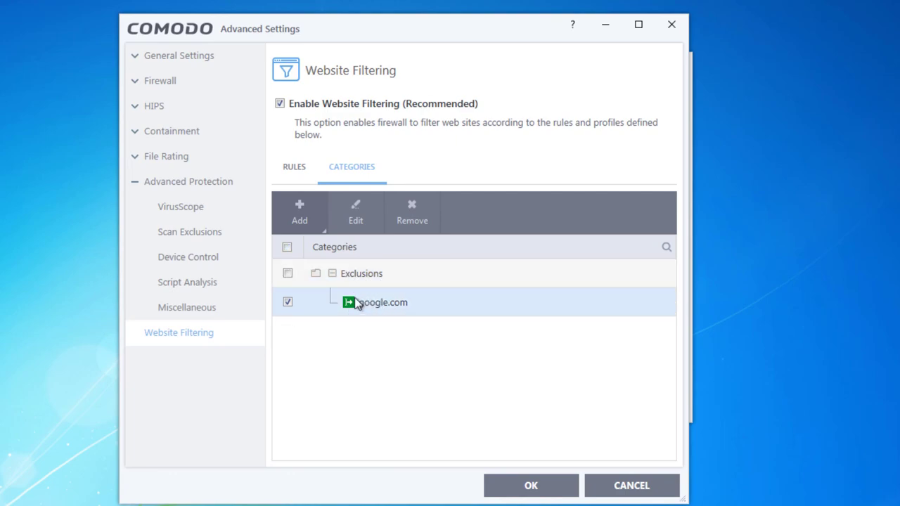
{"action": "left_click", "coordinate": [412, 213]}
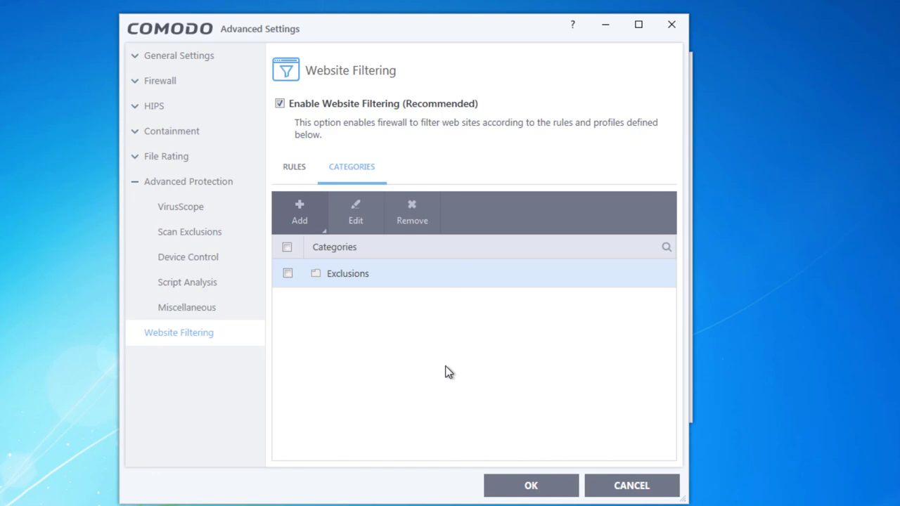
{"action": "left_click", "coordinate": [532, 493]}
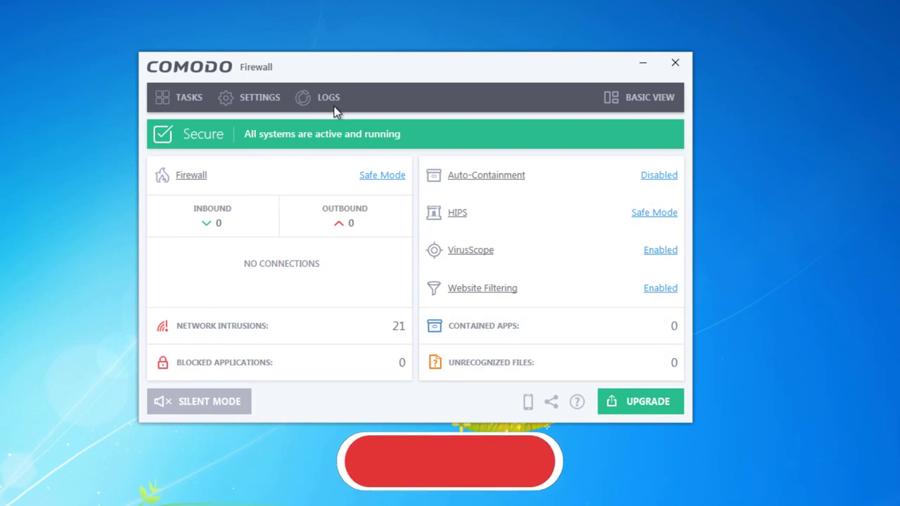
Step: Open the firewall's task overview at the Advanced Tasks and reposition the window slightly on the desktop
{"action": "left_click_drag", "start_coordinate": [289, 69], "coordinate": [306, 69]}
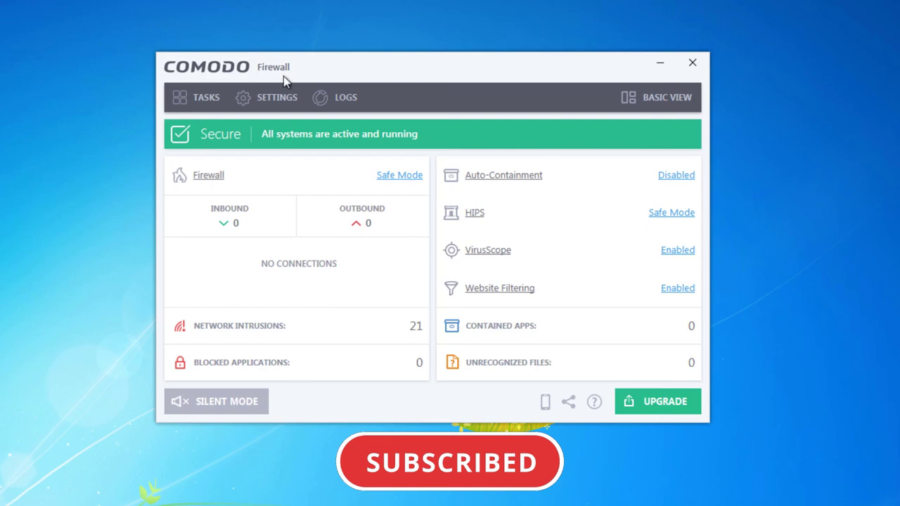
{"action": "left_click", "coordinate": [208, 105]}
{"action": "left_click_drag", "start_coordinate": [436, 75], "coordinate": [457, 74]}
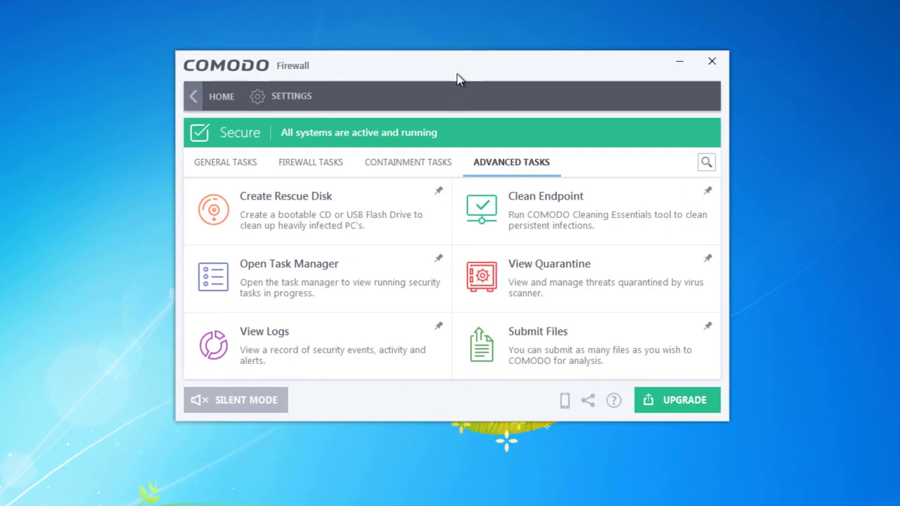